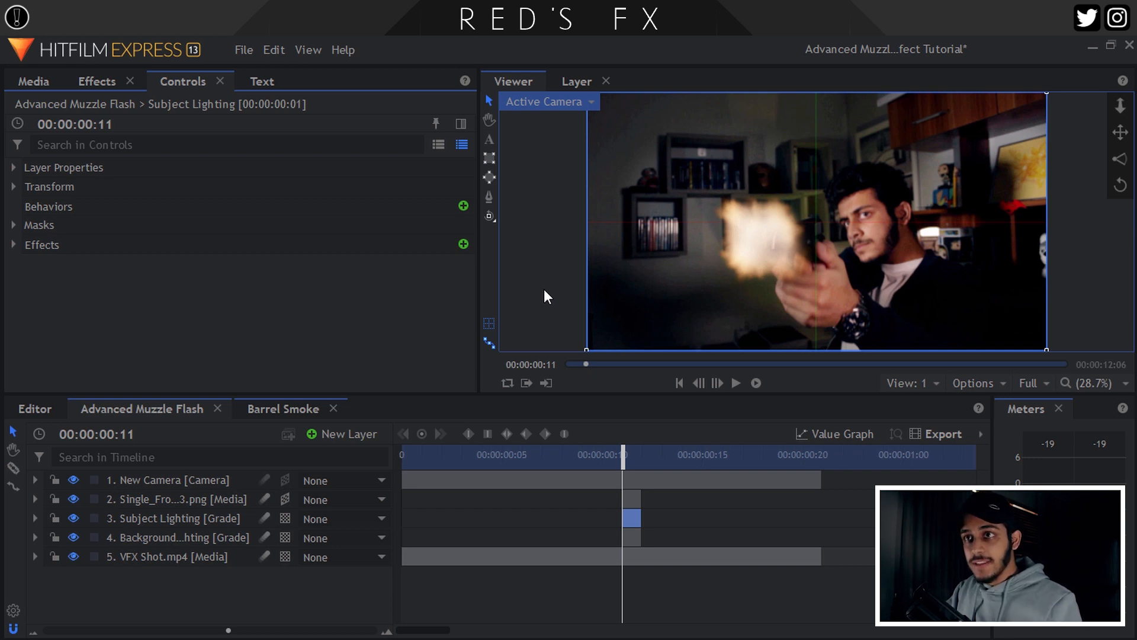
# Show the project's imported media clips in the Media panel.
pyautogui.click(23, 77)
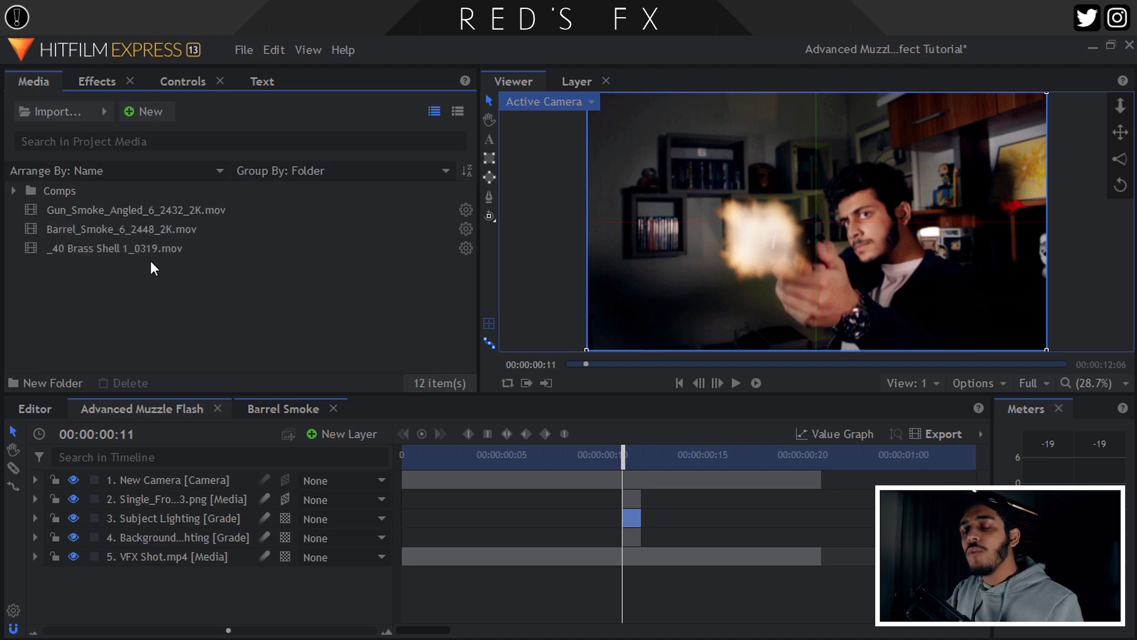
# Select Gun_Smoke_Angled_6_2432_2K.mov, browse ActionVFX's Gun Smoke Vol. 2 clips, then minimize Chrome.
pyautogui.click(108, 212)
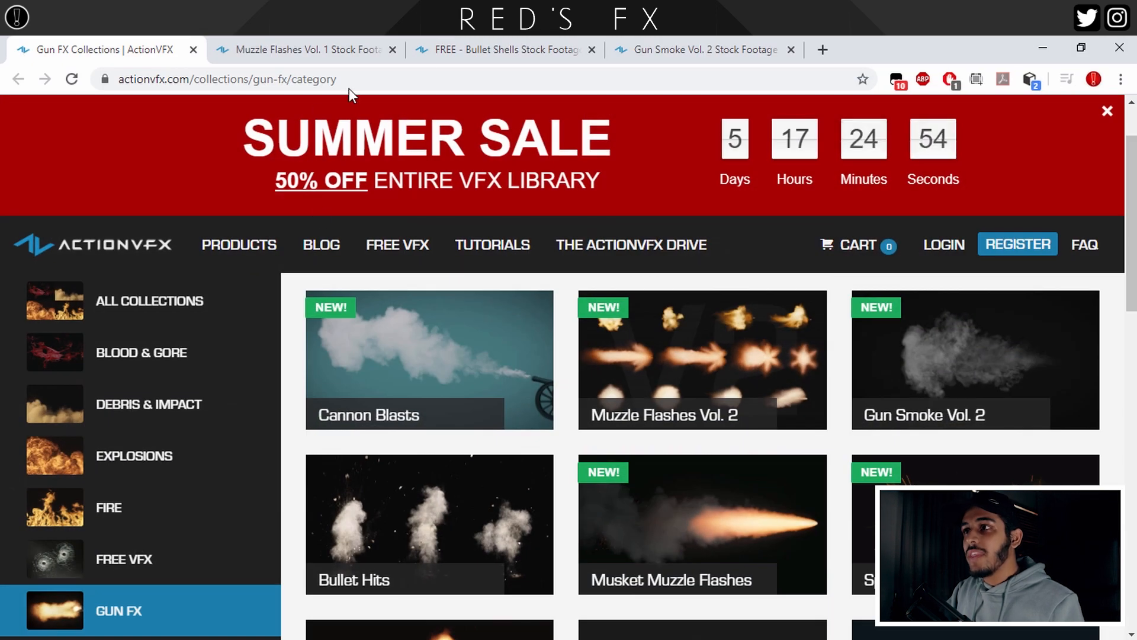
pyautogui.click(640, 51)
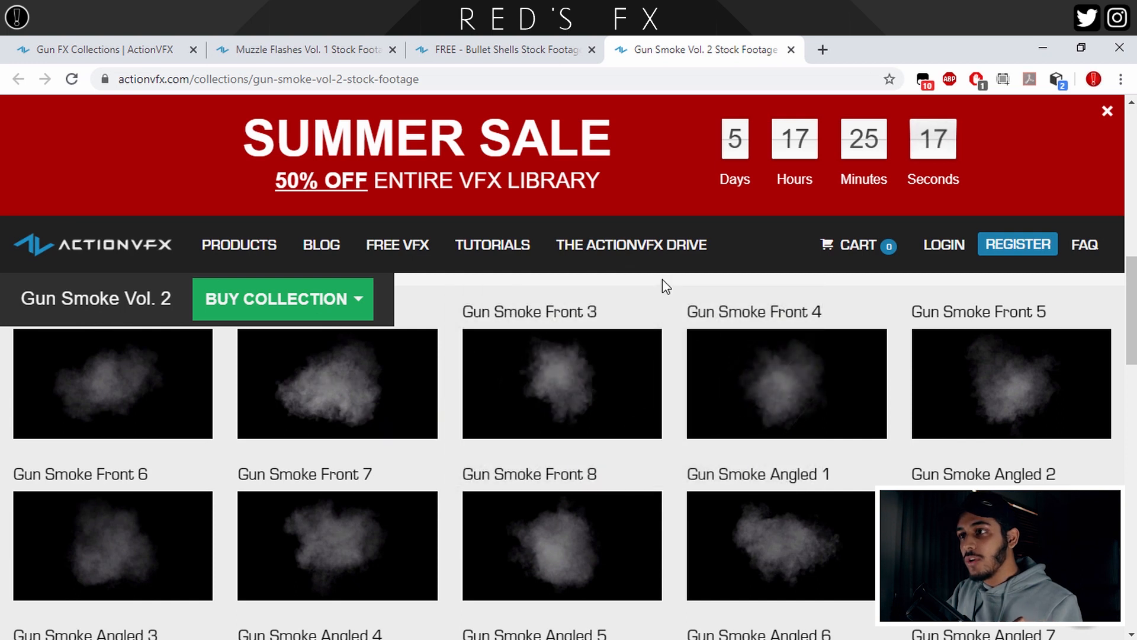
pyautogui.scroll(2, 617, 439)
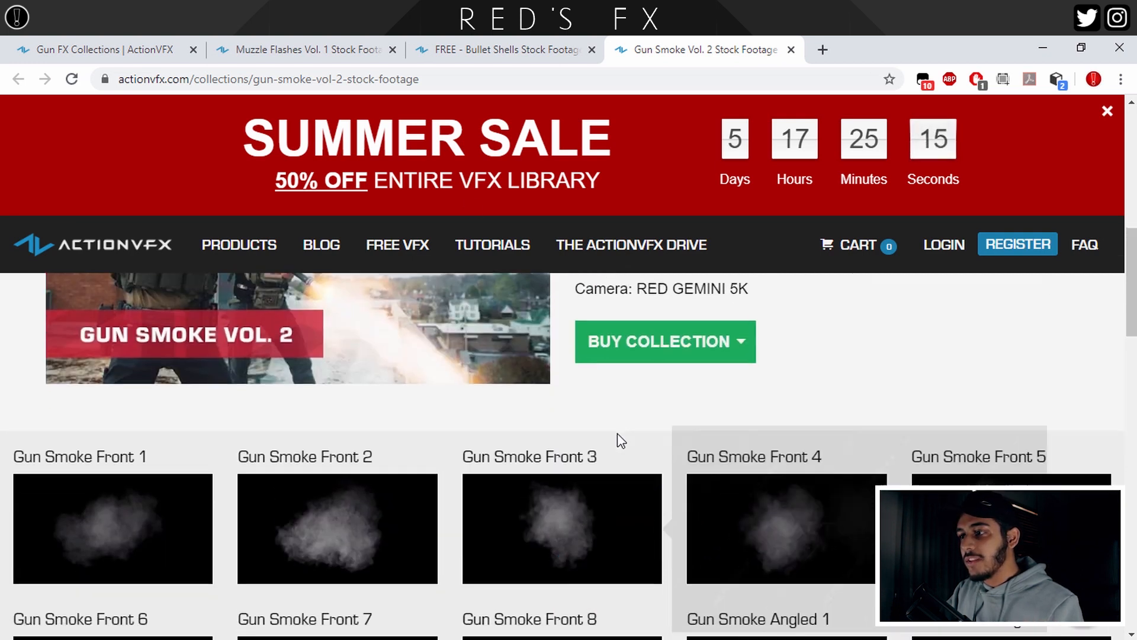
pyautogui.scroll(-2, 617, 439)
pyautogui.scroll(-2, 948, 437)
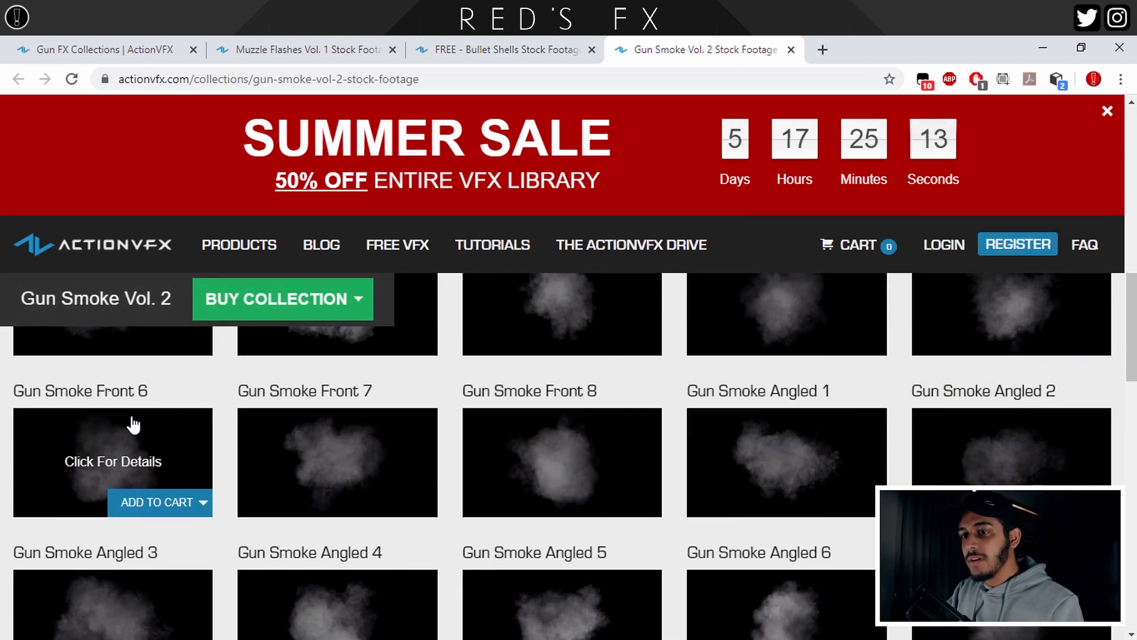
pyautogui.scroll(-1, 135, 438)
pyautogui.scroll(-2, 135, 438)
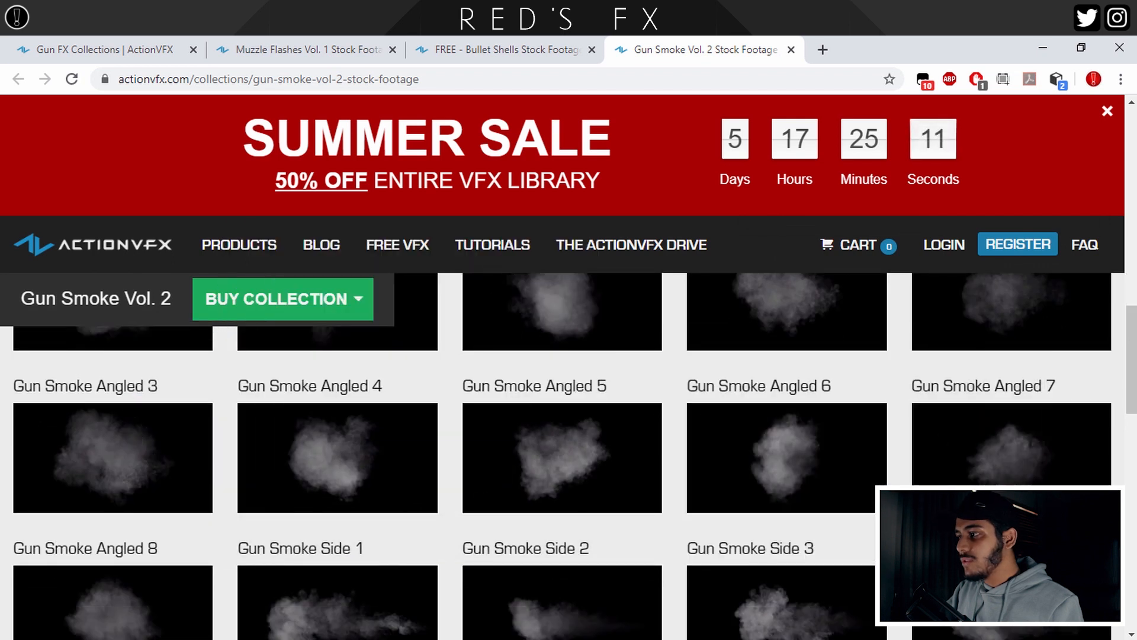
pyautogui.scroll(1, 829, 508)
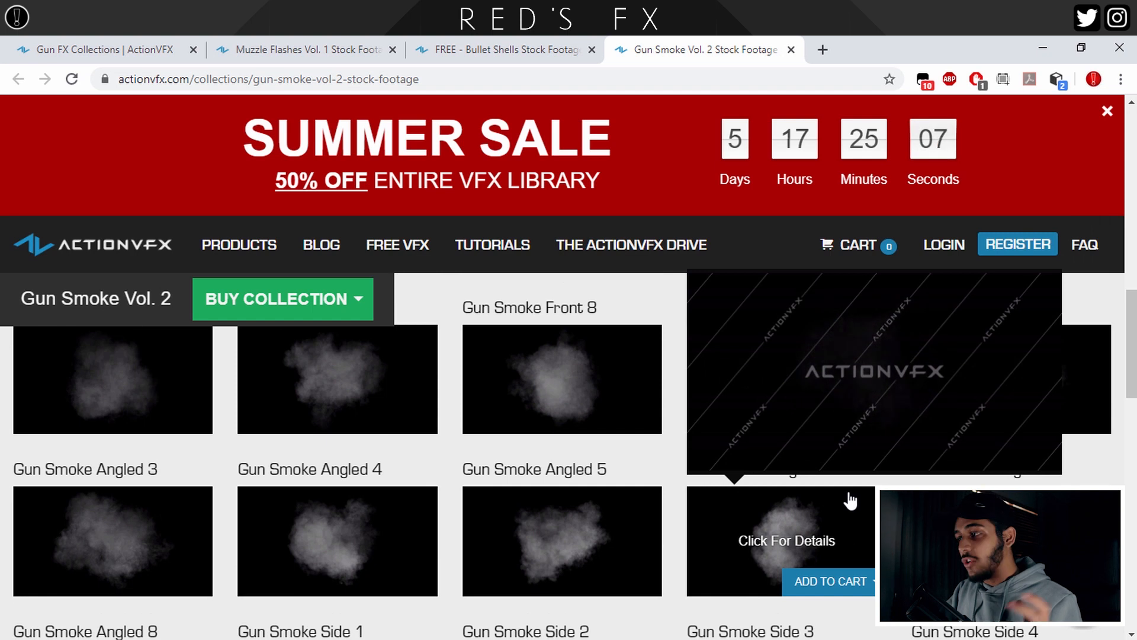
pyautogui.moveTo(829, 581)
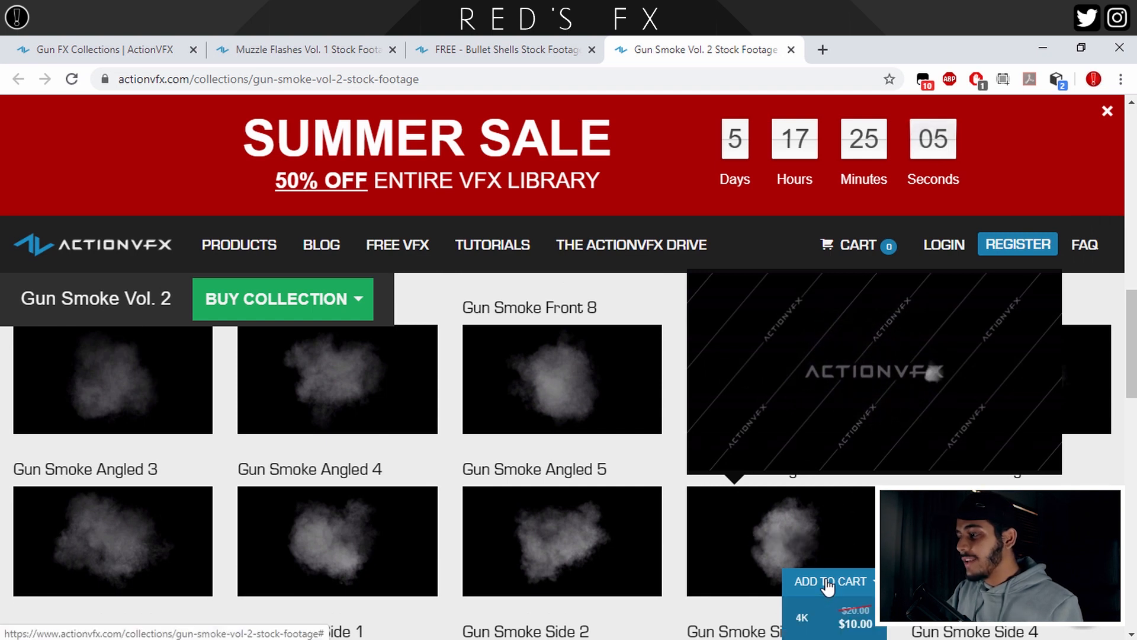
pyautogui.scroll(-1, 827, 508)
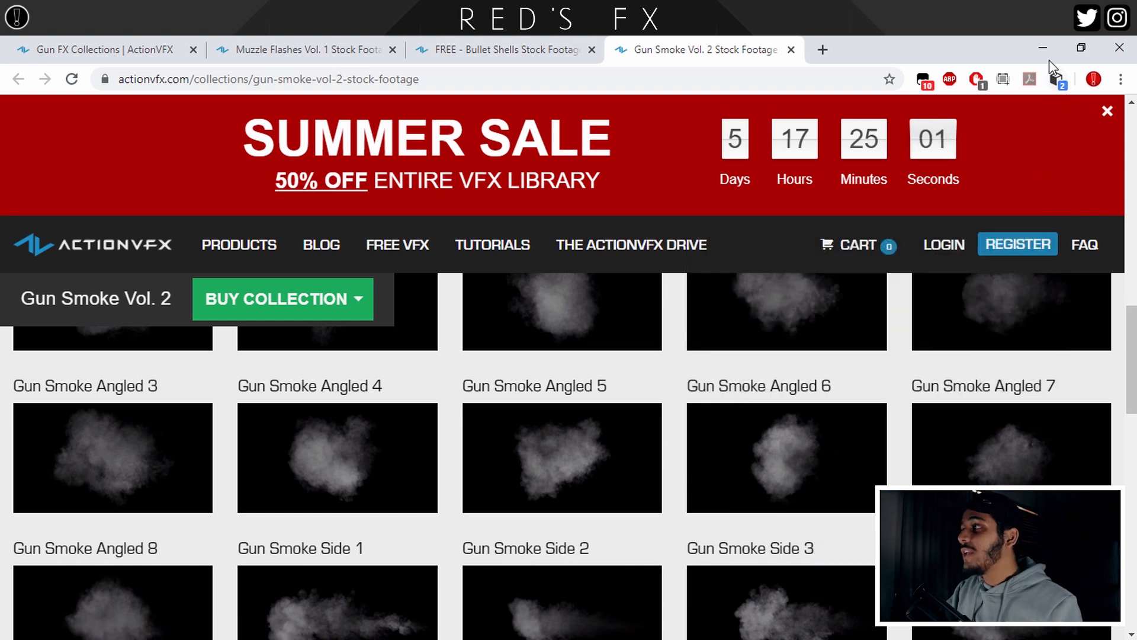
pyautogui.click(1046, 49)
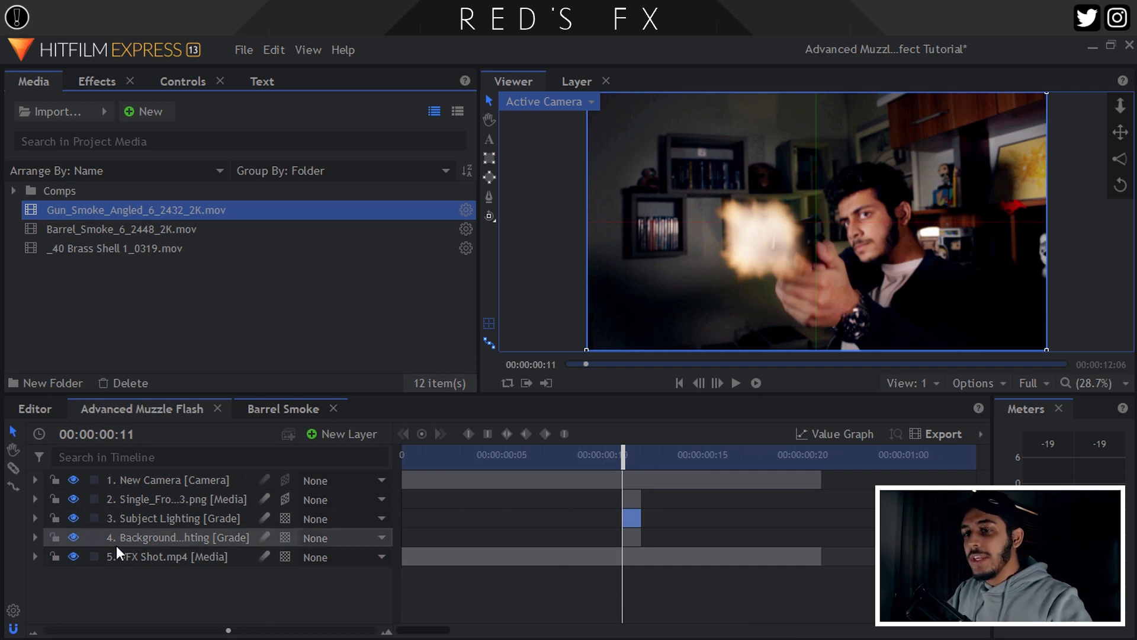
# Hide the muzzle flash image layer and add Gun_Smoke_Angled_6 as a new timeline layer.
pyautogui.click(107, 500)
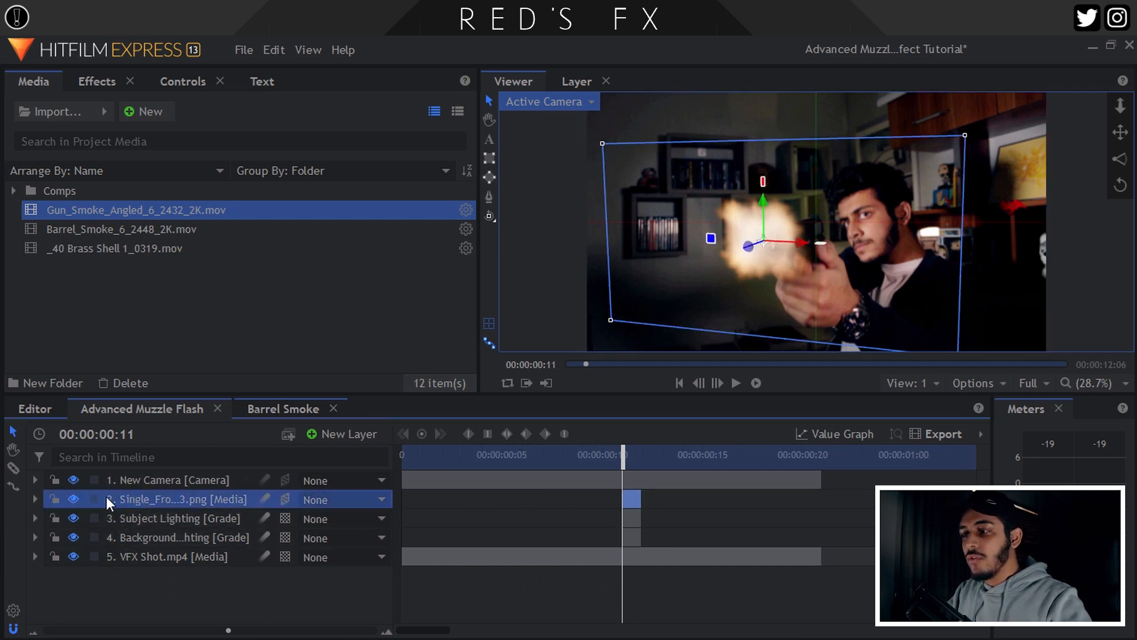
pyautogui.click(70, 498)
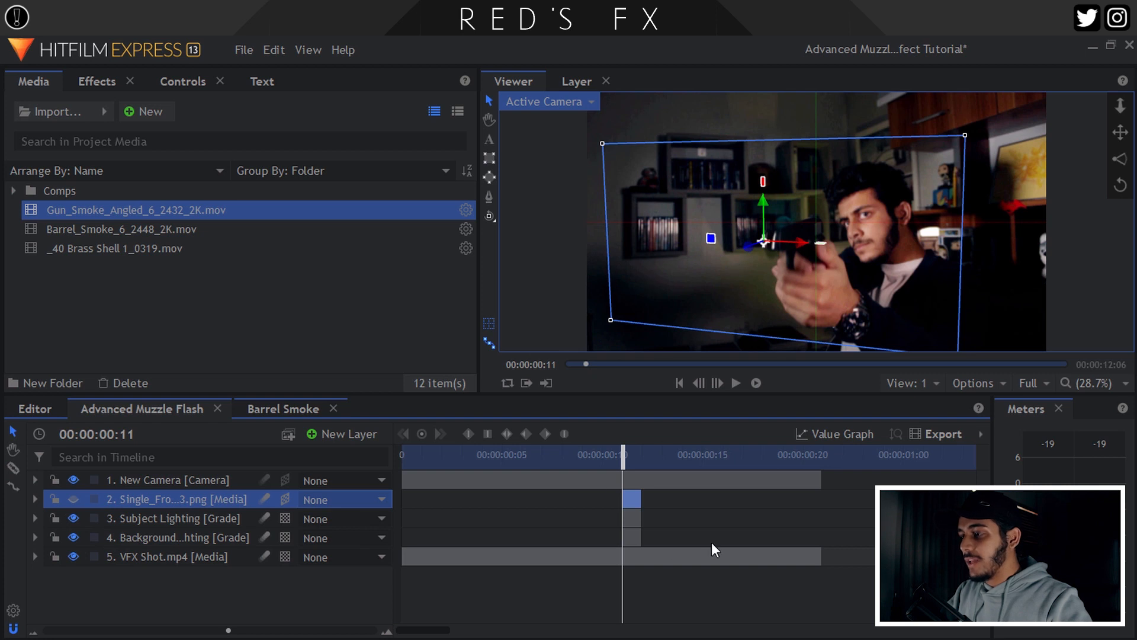
pyautogui.scroll(3, 725, 529)
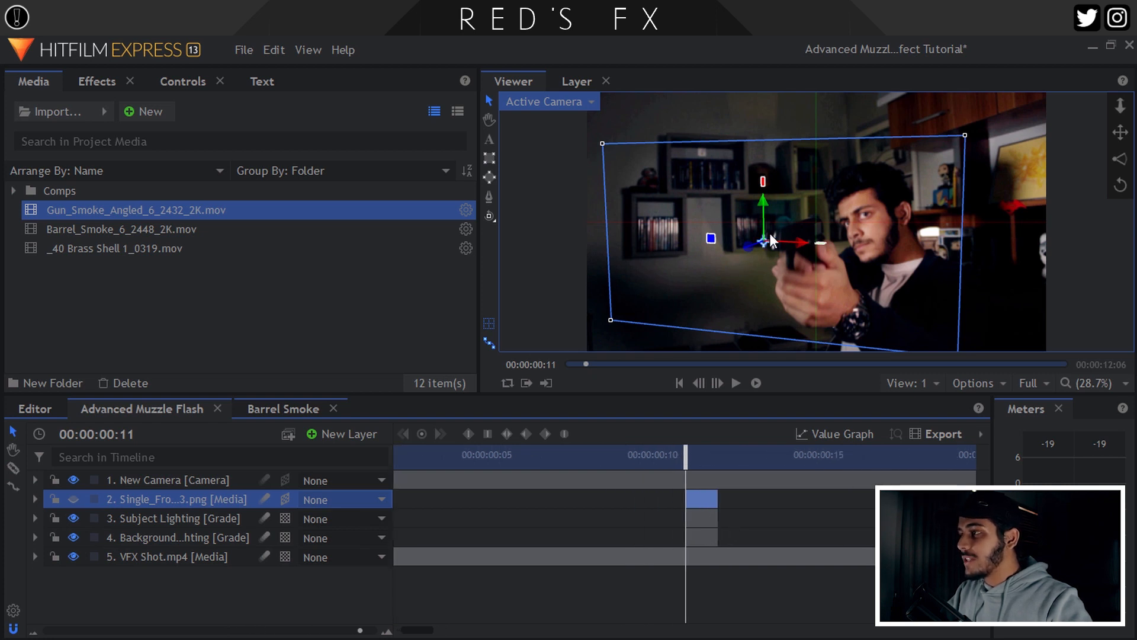
pyautogui.click(124, 213)
pyautogui.moveTo(122, 208); pyautogui.dragTo(208, 488)
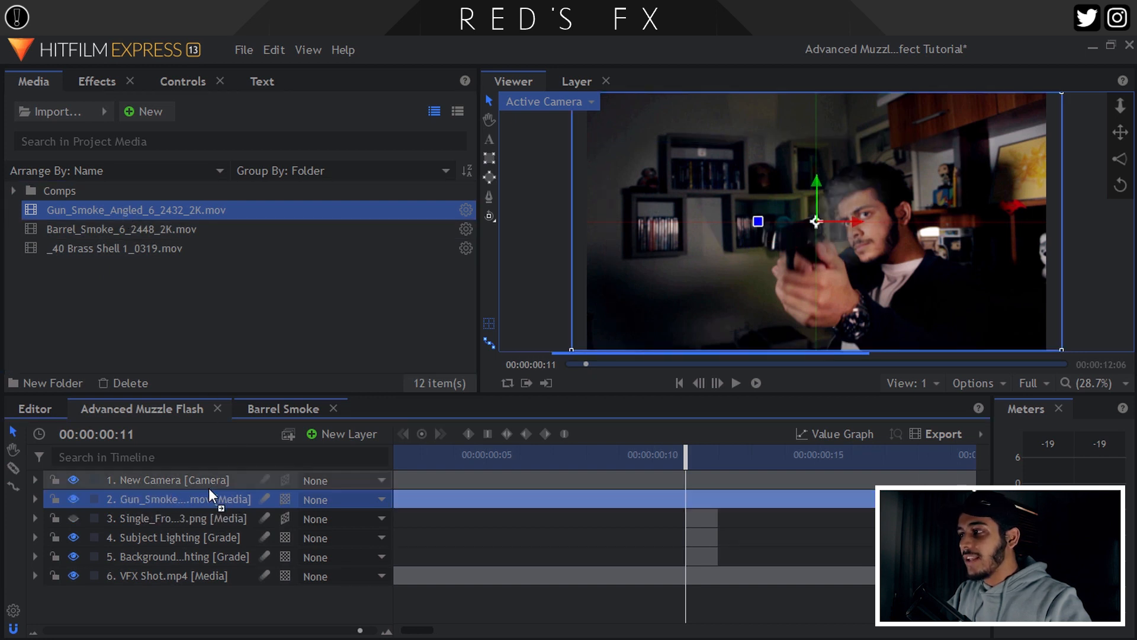
# Slide and trim the smoke clip so it begins at the firing frame.
pyautogui.scroll(1, 728, 463)
pyautogui.moveTo(458, 502); pyautogui.dragTo(807, 493)
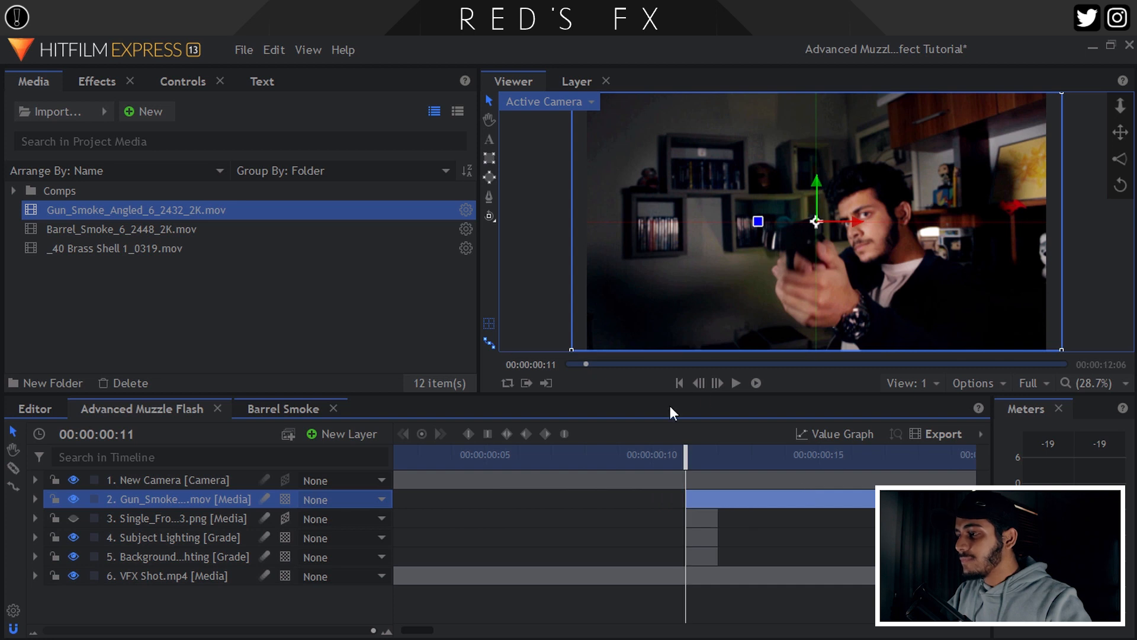
pyautogui.click(717, 382)
pyautogui.click(716, 382)
pyautogui.click(717, 382)
pyautogui.click(717, 382)
pyautogui.click(716, 382)
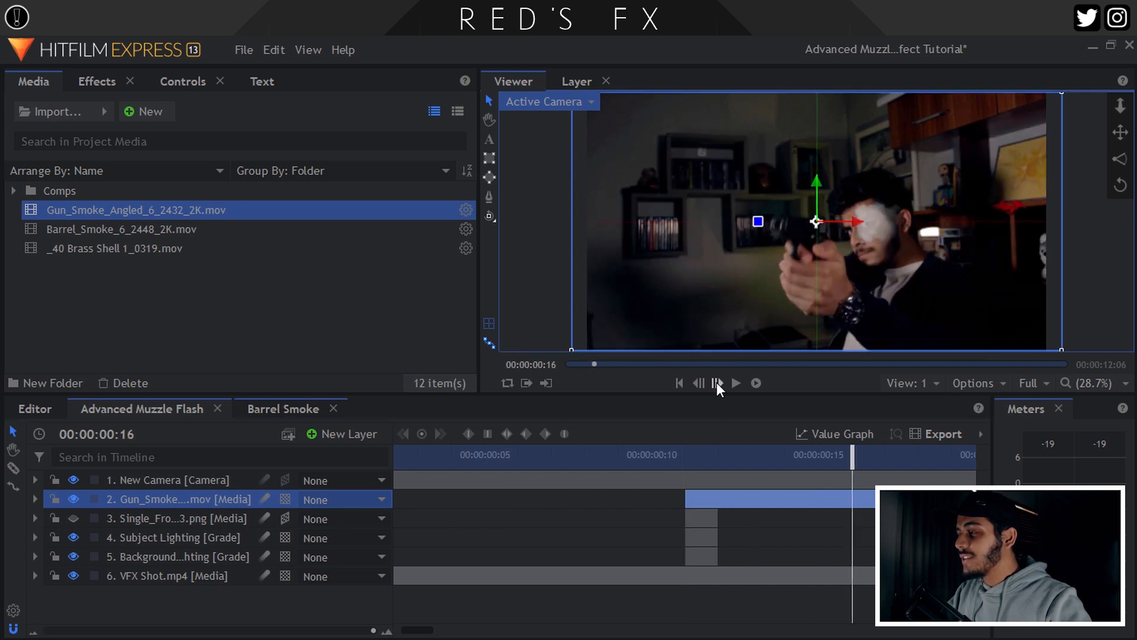
pyautogui.click(699, 382)
pyautogui.click(699, 382)
pyautogui.click(716, 382)
pyautogui.moveTo(685, 499)
pyautogui.mouseDown()
pyautogui.moveTo(827, 489)
pyautogui.moveTo(687, 496)
pyautogui.mouseUp()
# Step through the frames around frame 11 to check the smoke's timing.
pyautogui.click(688, 474)
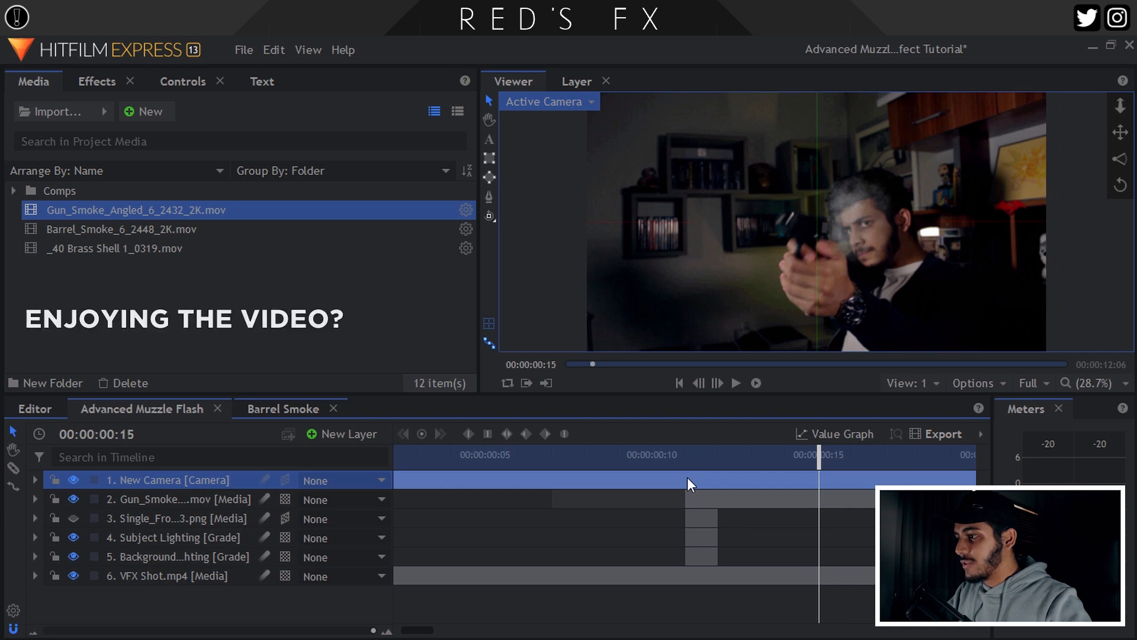
pyautogui.click(681, 454)
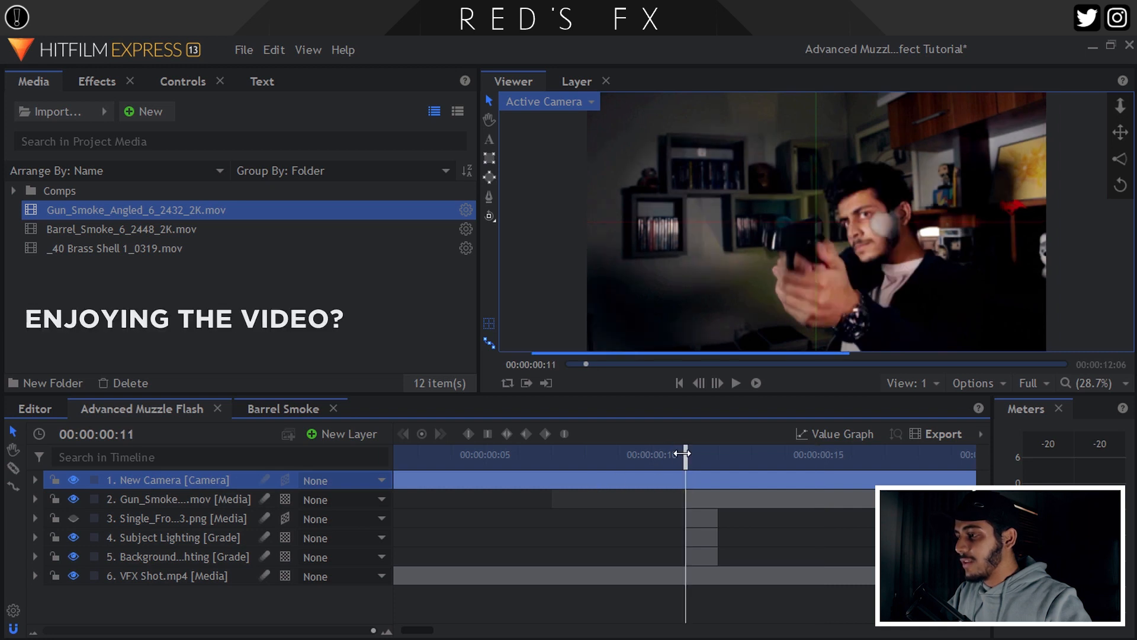
pyautogui.click(196, 499)
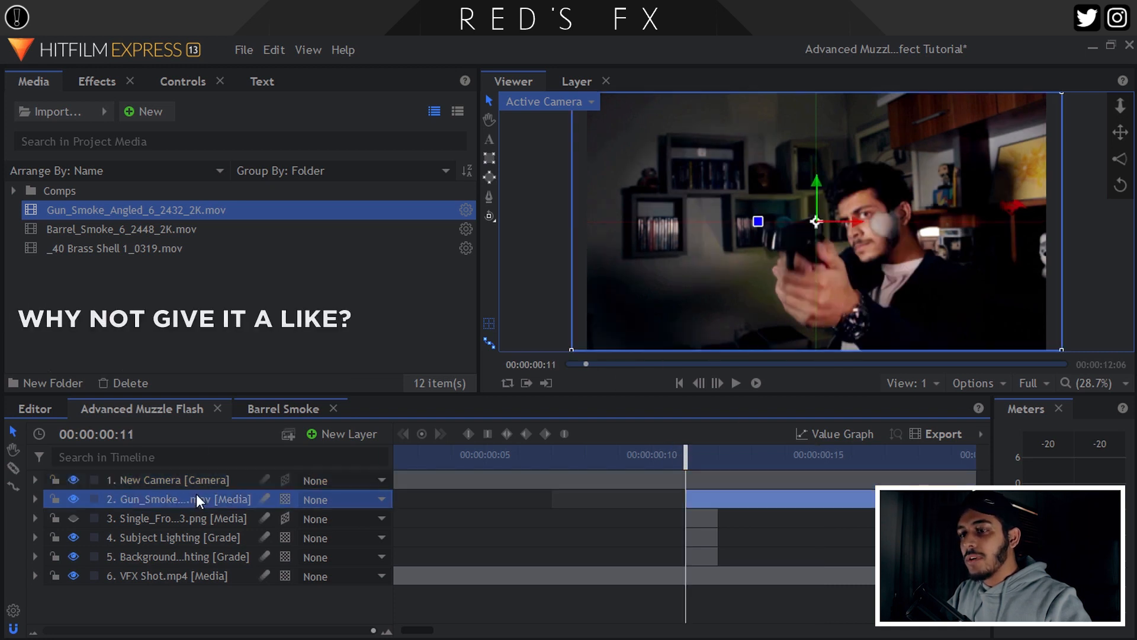
pyautogui.click(709, 382)
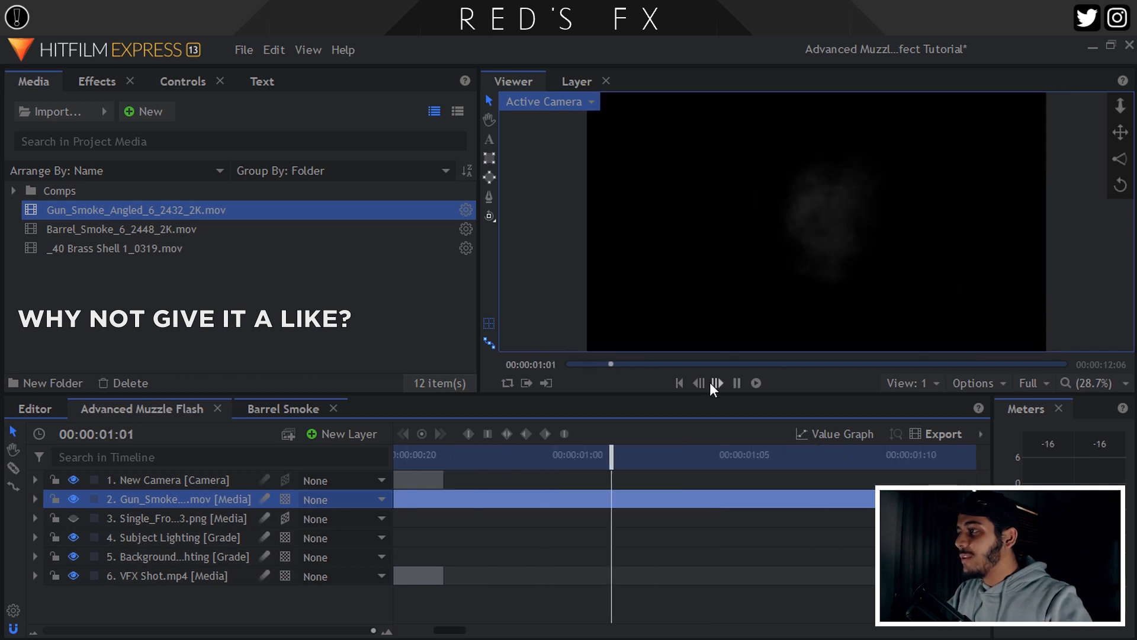
pyautogui.click(679, 383)
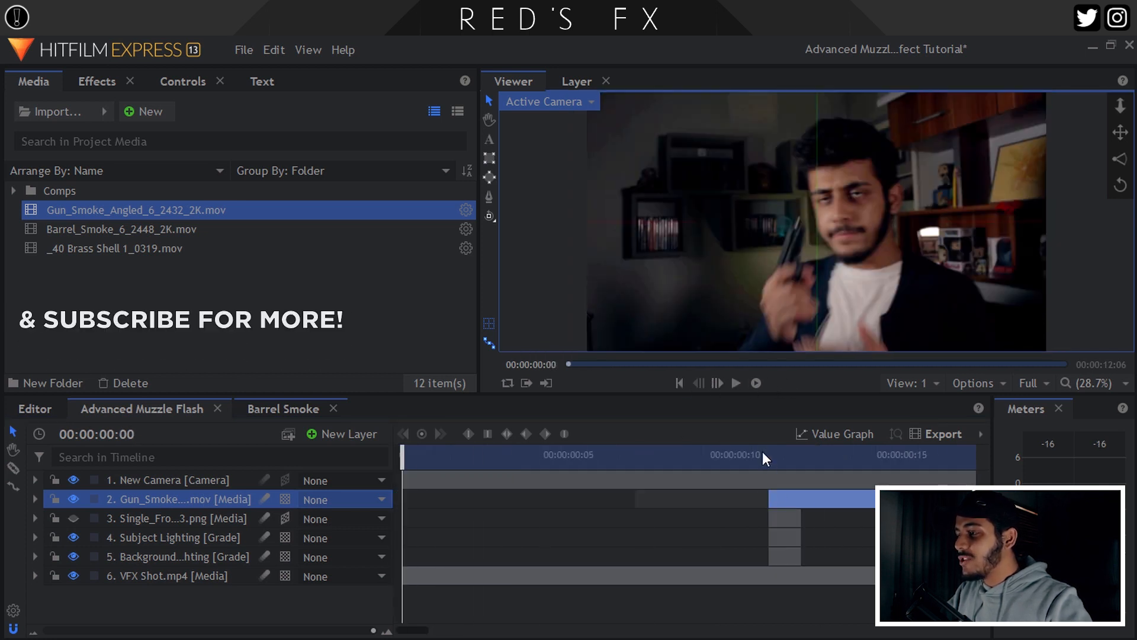
pyautogui.click(762, 456)
# Set the gun smoke layer's speed to 150% in Speed/Duration.
pyautogui.rightClick(177, 499)
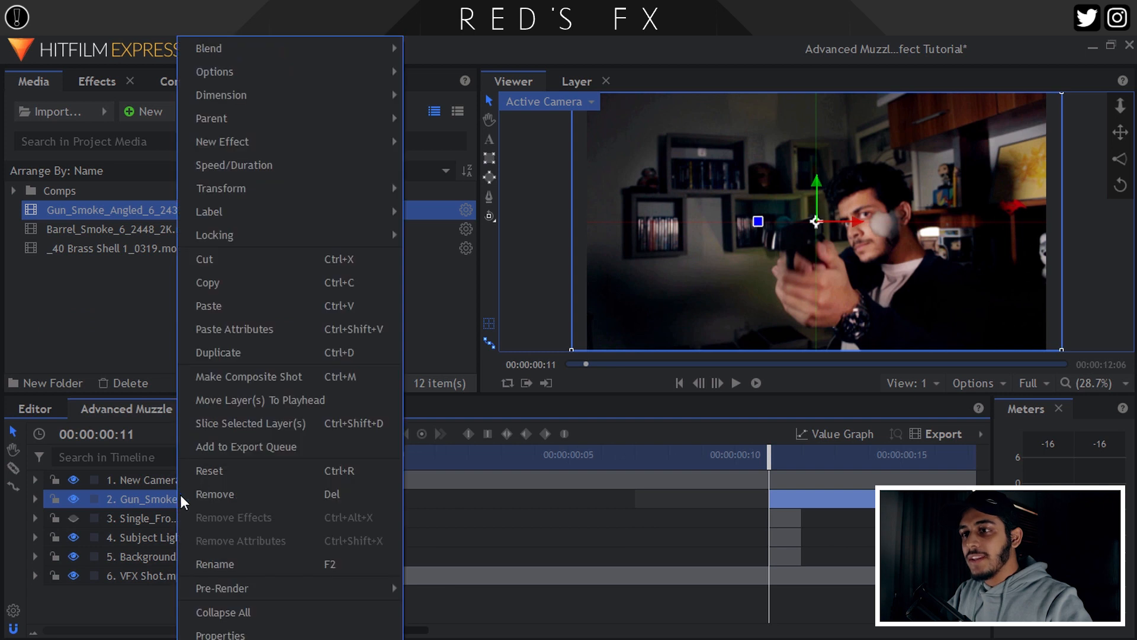
pyautogui.click(234, 165)
pyautogui.moveTo(557, 302); pyautogui.dragTo(481, 300)
pyautogui.write('150')
pyautogui.press('Return')
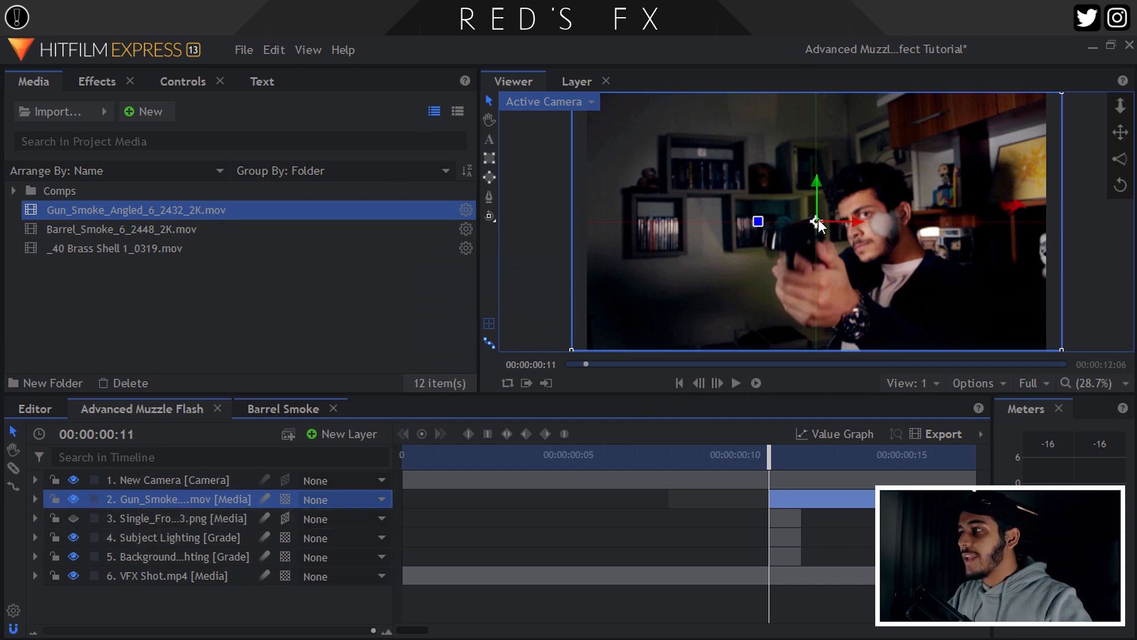
# Move the smoke left onto the pistol's barrel and check frames 9 to 11.
pyautogui.moveTo(814, 219); pyautogui.dragTo(684, 250)
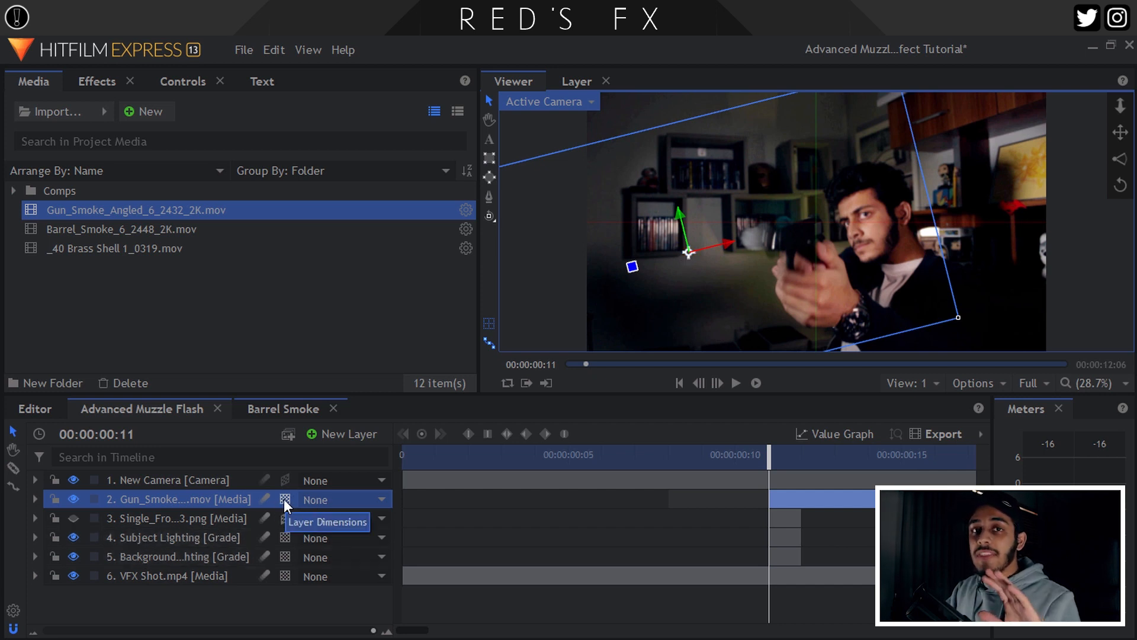
pyautogui.click(715, 384)
pyautogui.click(698, 384)
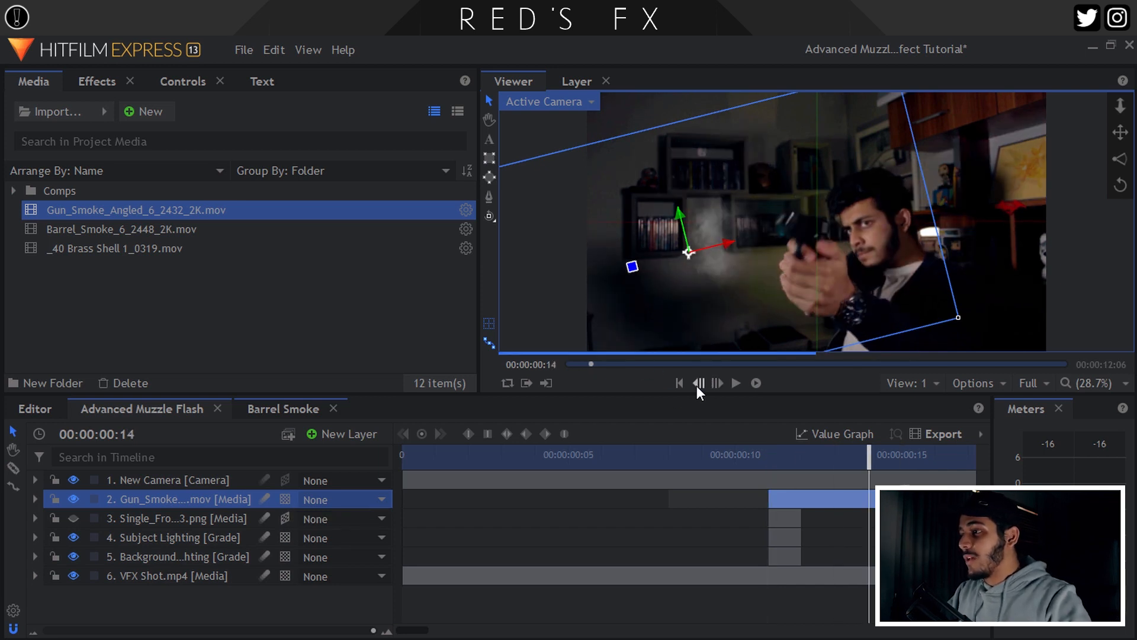
pyautogui.click(698, 384)
pyautogui.click(699, 383)
pyautogui.click(735, 449)
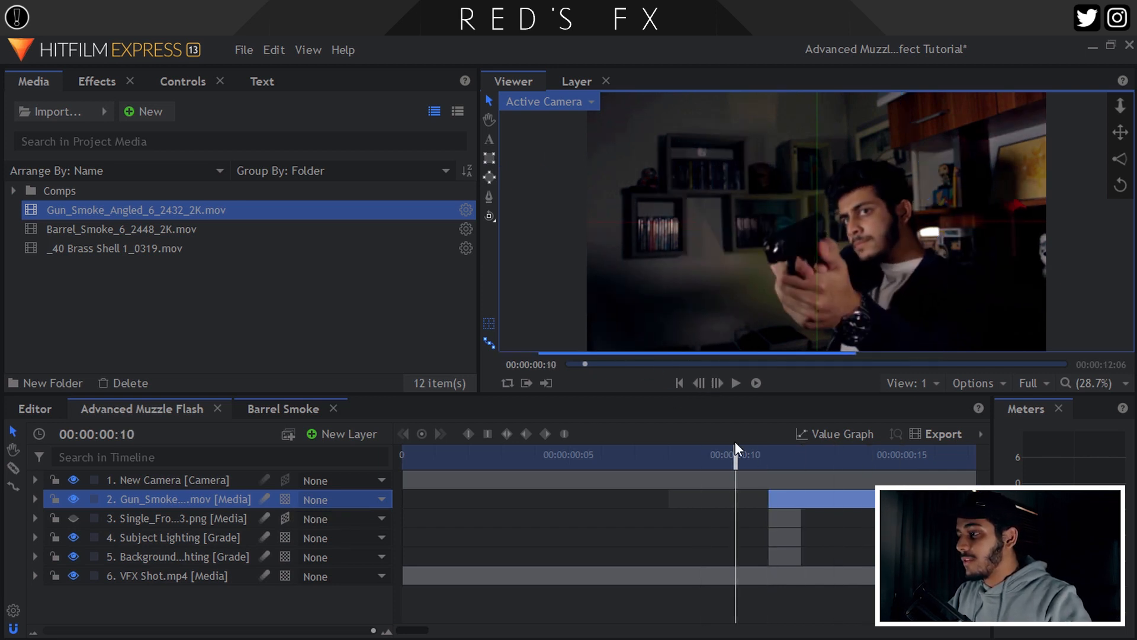
pyautogui.click(768, 458)
# Nudge the smoke slightly into place and play the shot to preview it.
pyautogui.click(689, 262)
pyautogui.moveTo(688, 262); pyautogui.dragTo(690, 264)
pyautogui.press('space')
pyautogui.press('space')
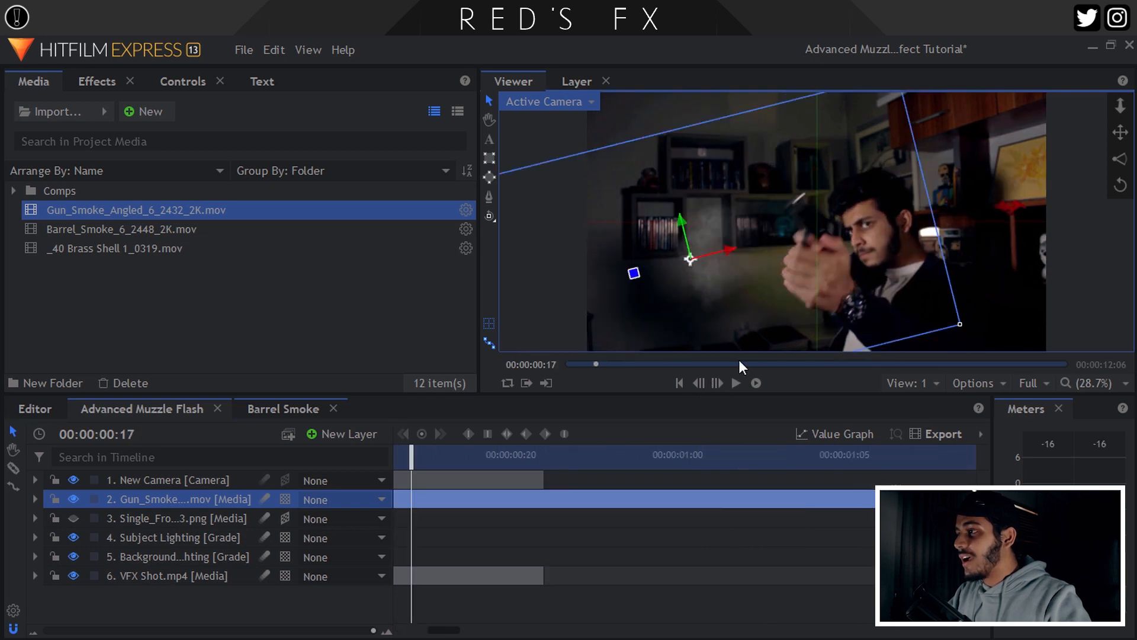
pyautogui.moveTo(451, 633); pyautogui.dragTo(438, 632)
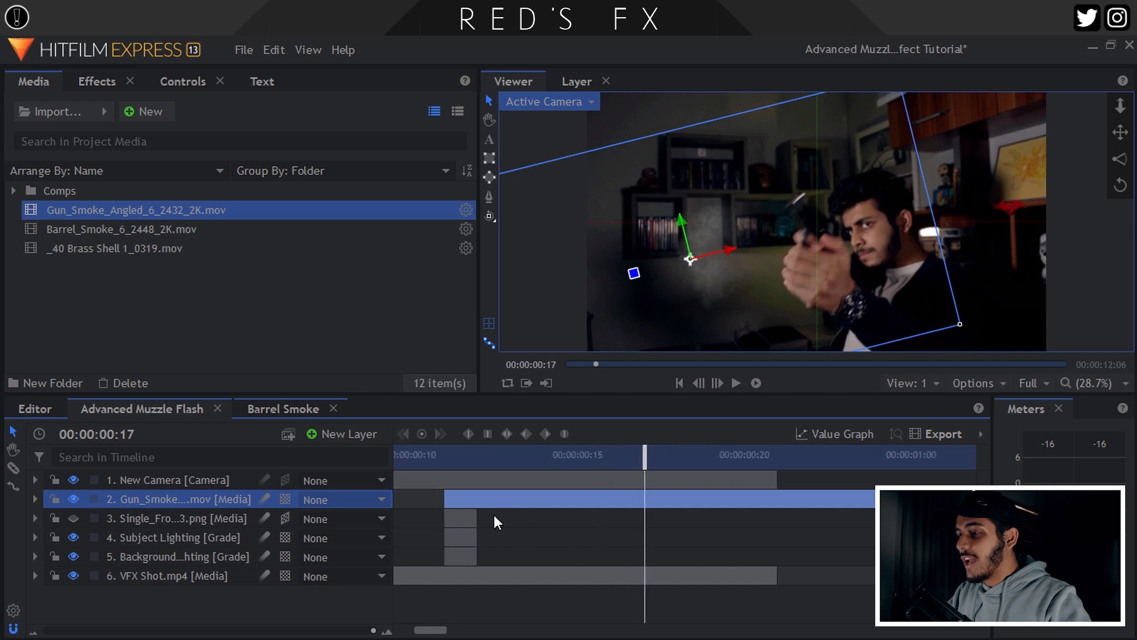
pyautogui.click(445, 457)
# Set the Gun_Smoke layer's blend mode to Screen and zoom in on frame 12.
pyautogui.rightClick(176, 499)
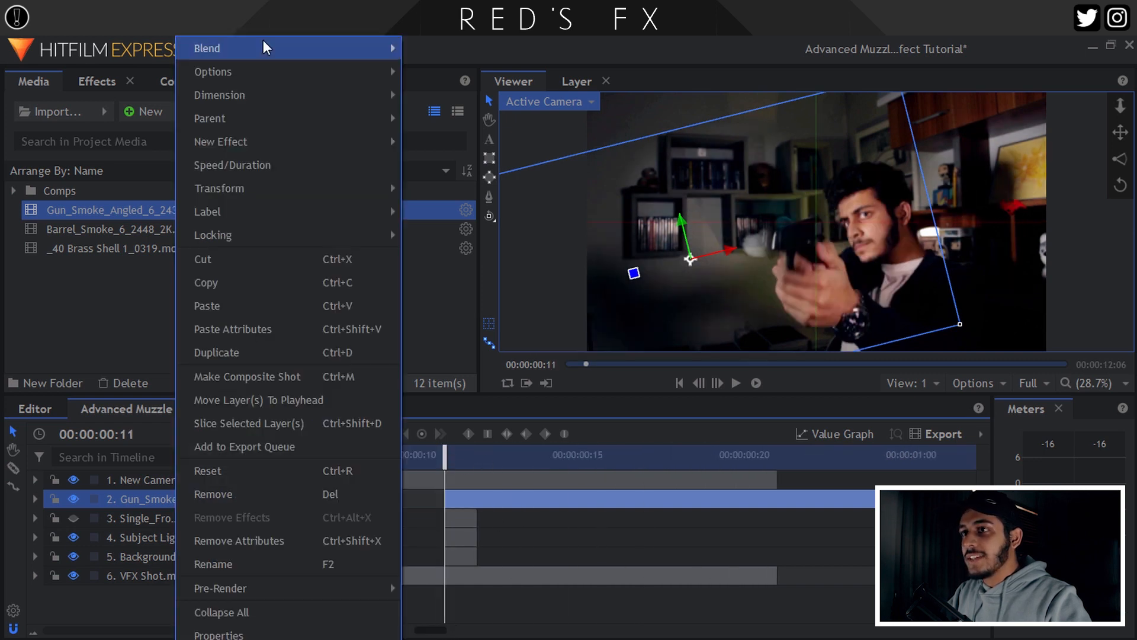
pyautogui.moveTo(249, 54)
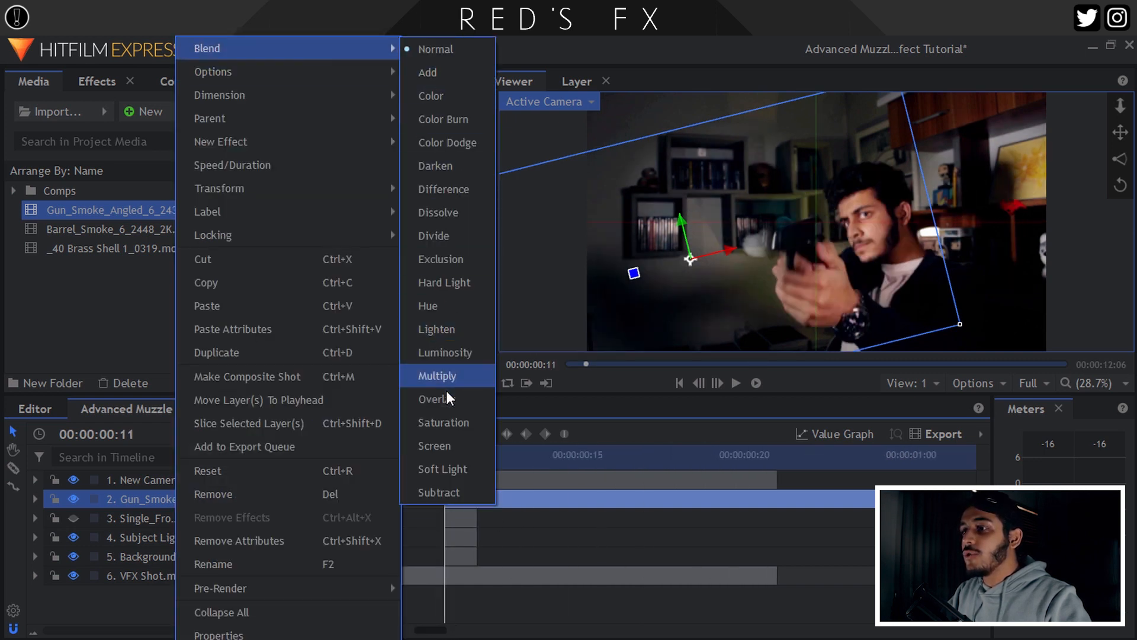
pyautogui.click(431, 439)
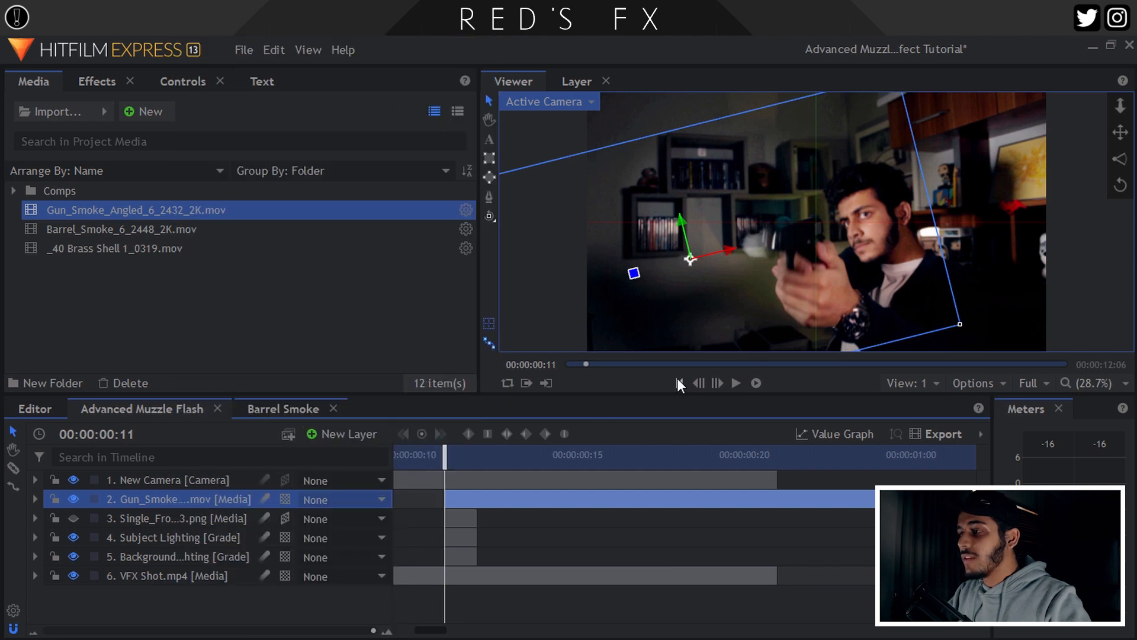
pyautogui.click(716, 382)
pyautogui.scroll(3, 718, 234)
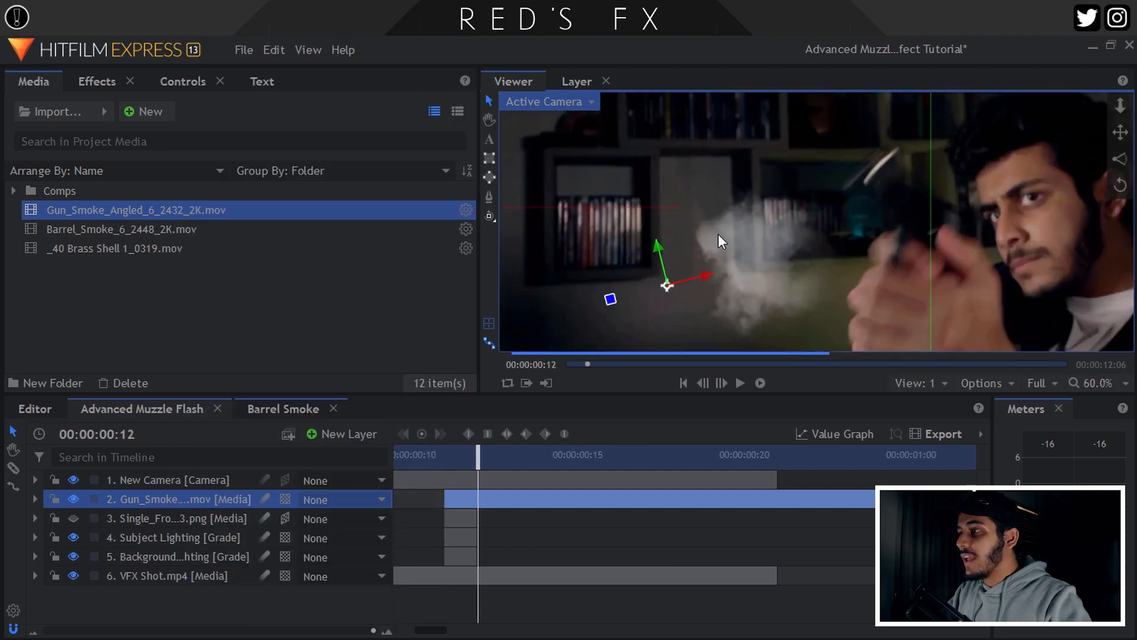
pyautogui.scroll(1, 717, 233)
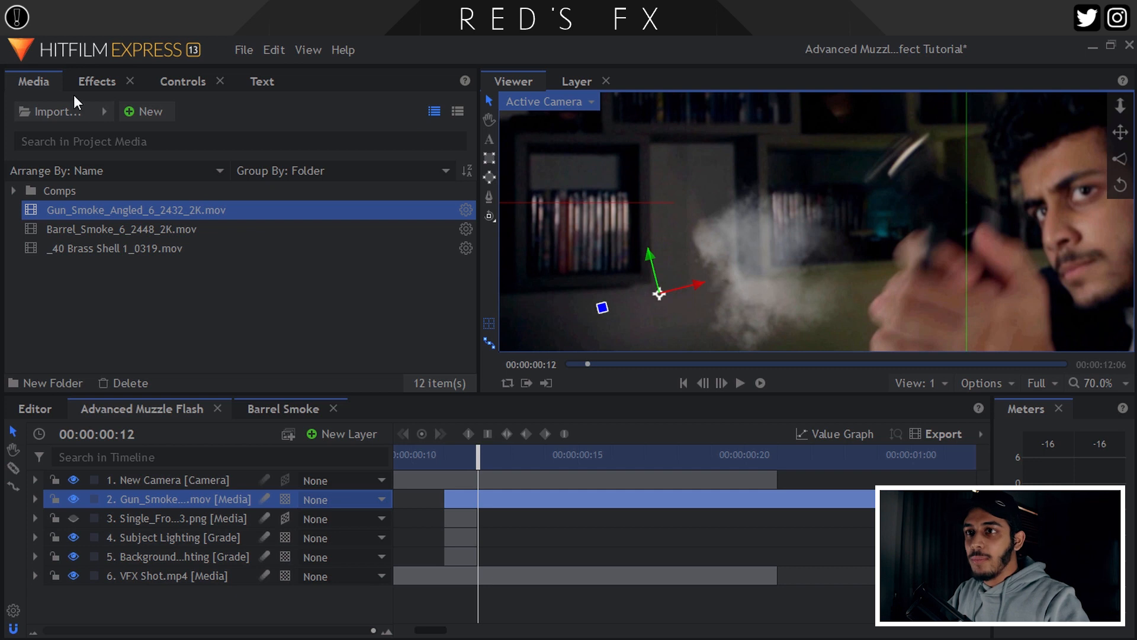
pyautogui.click(95, 81)
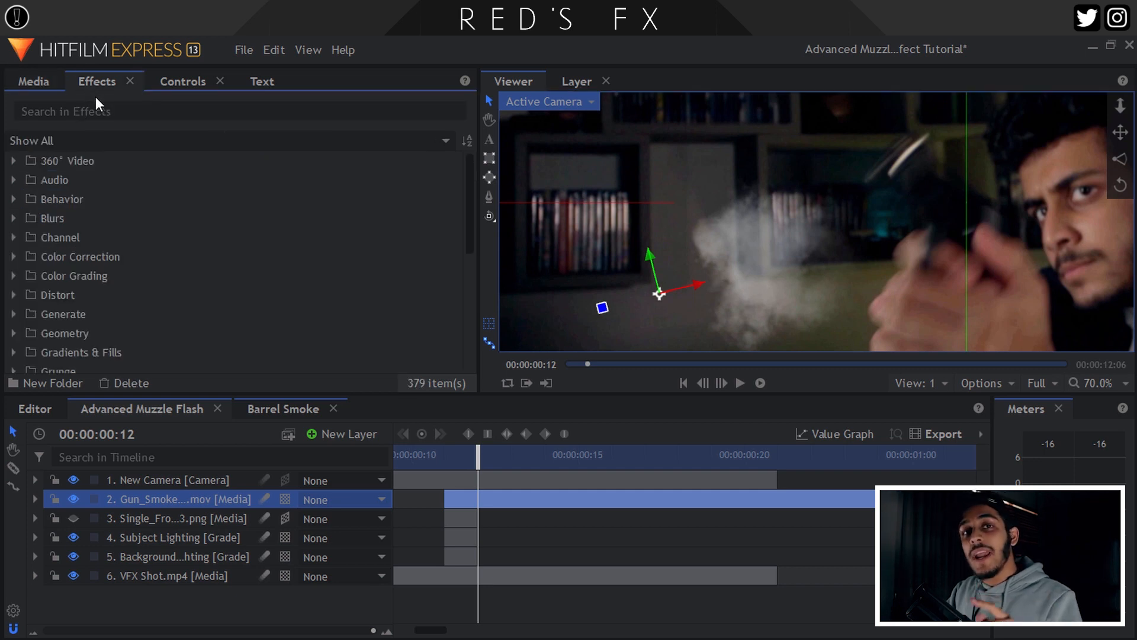
# Search for Curves and apply it to the Gun_Smoke layer.
pyautogui.click(94, 112)
pyautogui.write('curv')
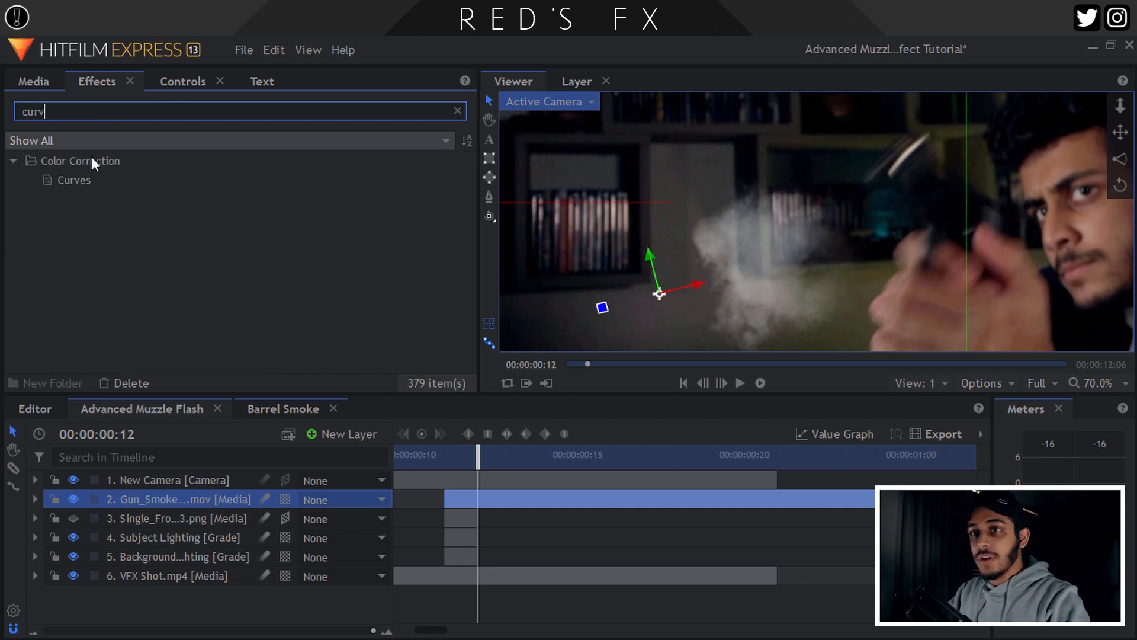
pyautogui.click(88, 179)
pyautogui.moveTo(192, 498); pyautogui.dragTo(192, 501)
pyautogui.click(182, 82)
pyautogui.click(30, 244)
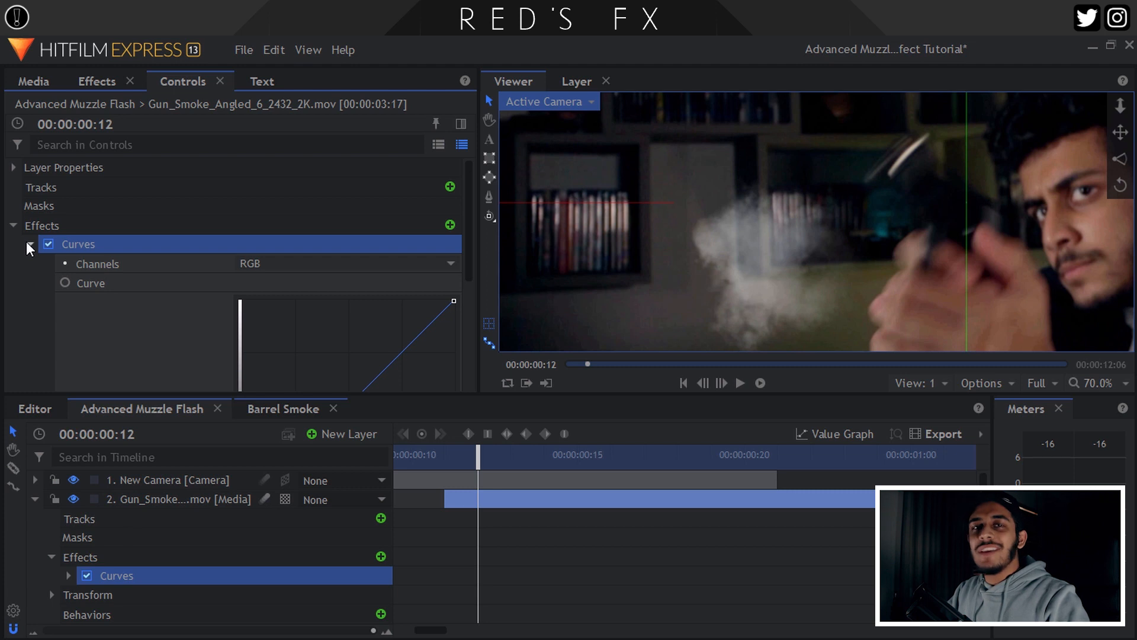
# Pull the RGB curve down and flatten its dark end to darken the smoke.
pyautogui.moveTo(749, 260); pyautogui.dragTo(747, 227)
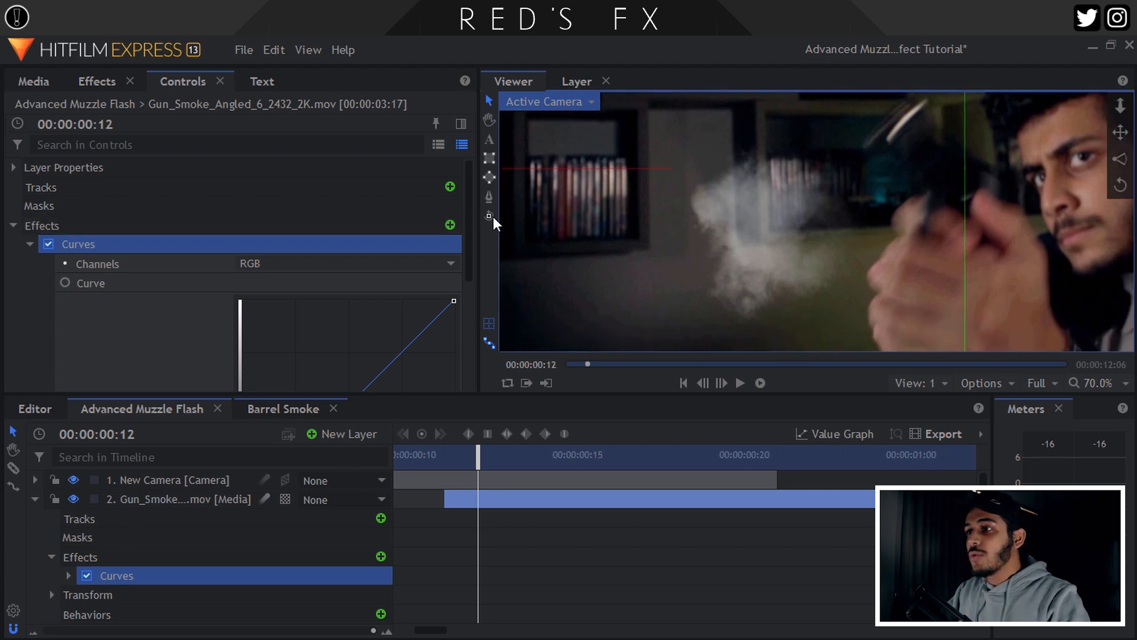
pyautogui.scroll(-3, 470, 210)
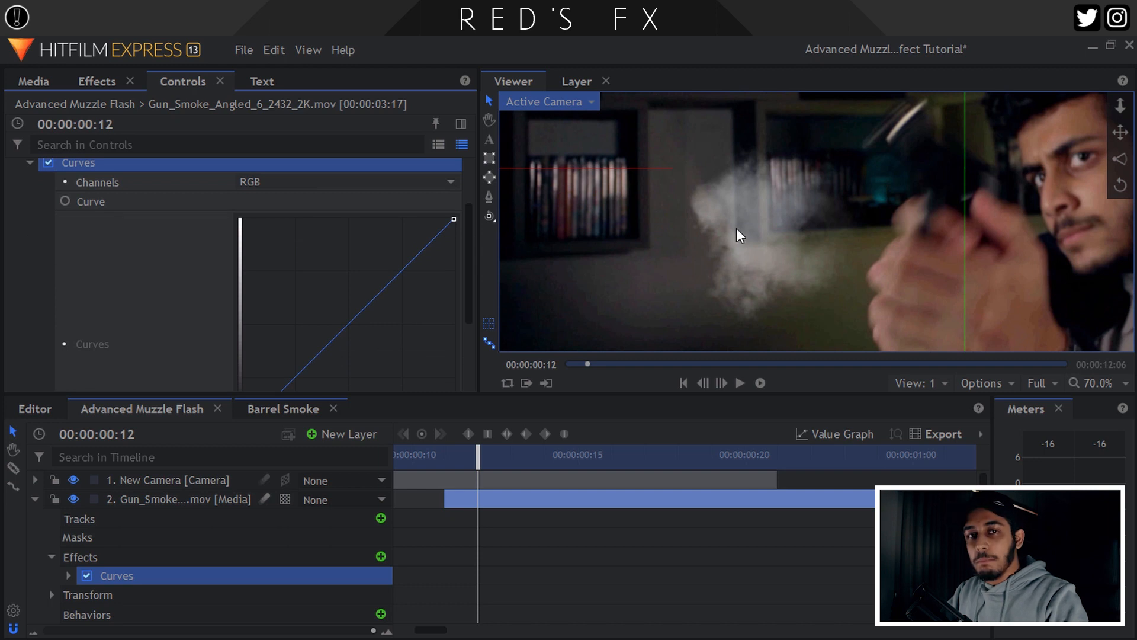
pyautogui.scroll(-5, 355, 260)
pyautogui.click(354, 192)
pyautogui.moveTo(355, 190); pyautogui.dragTo(386, 218)
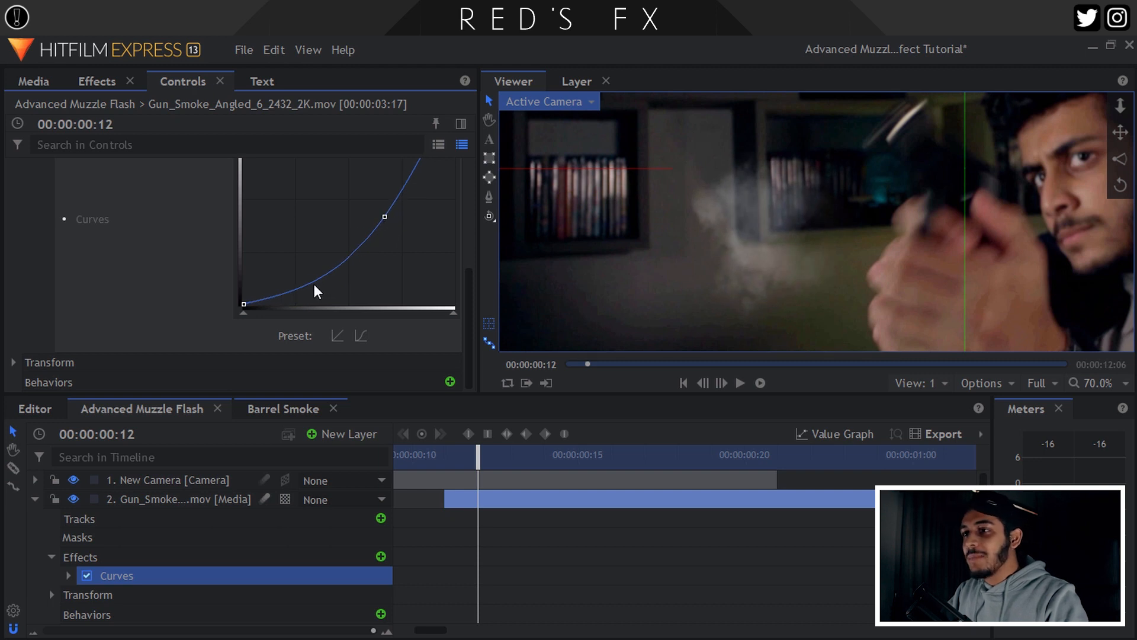
pyautogui.moveTo(304, 268); pyautogui.dragTo(331, 269)
pyautogui.scroll(5, 174, 263)
# Switch Curves to the Alpha channel and bend it into an S-curve with lifted shadows.
pyautogui.click(271, 261)
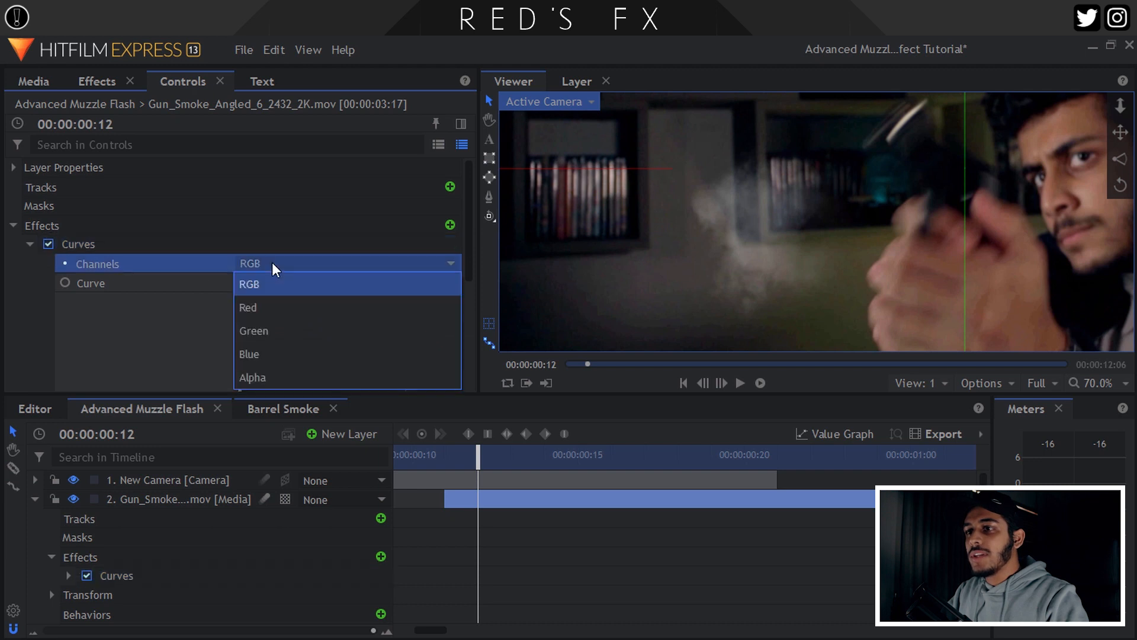
pyautogui.click(264, 378)
pyautogui.scroll(-3, 471, 240)
pyautogui.moveTo(373, 299); pyautogui.dragTo(376, 322)
pyautogui.scroll(-3, 350, 287)
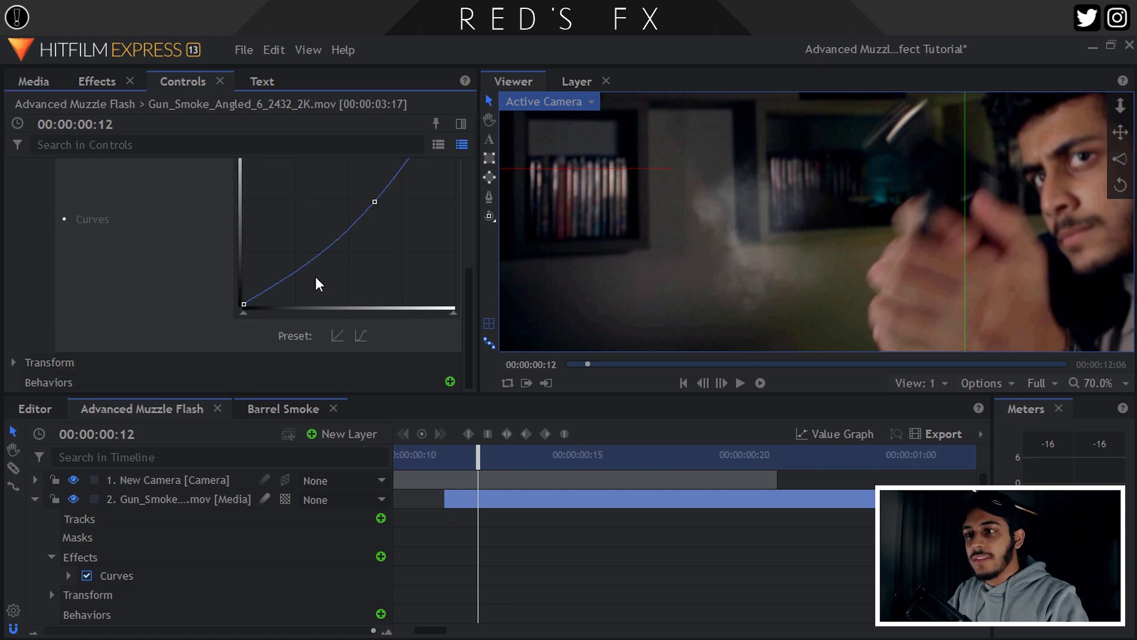
pyautogui.moveTo(315, 263)
pyautogui.mouseDown()
pyautogui.moveTo(297, 233)
pyautogui.moveTo(325, 252)
pyautogui.mouseUp()
pyautogui.moveTo(244, 304); pyautogui.dragTo(308, 276)
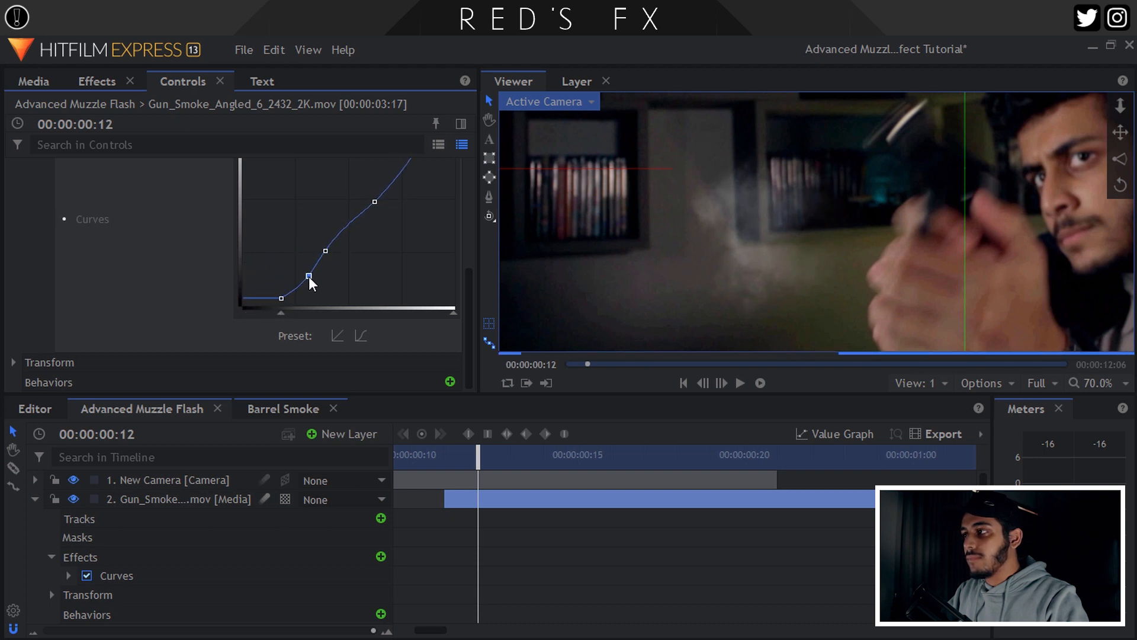
# Toggle Curves off and on to compare the smoke before and after.
pyautogui.scroll(5, 113, 251)
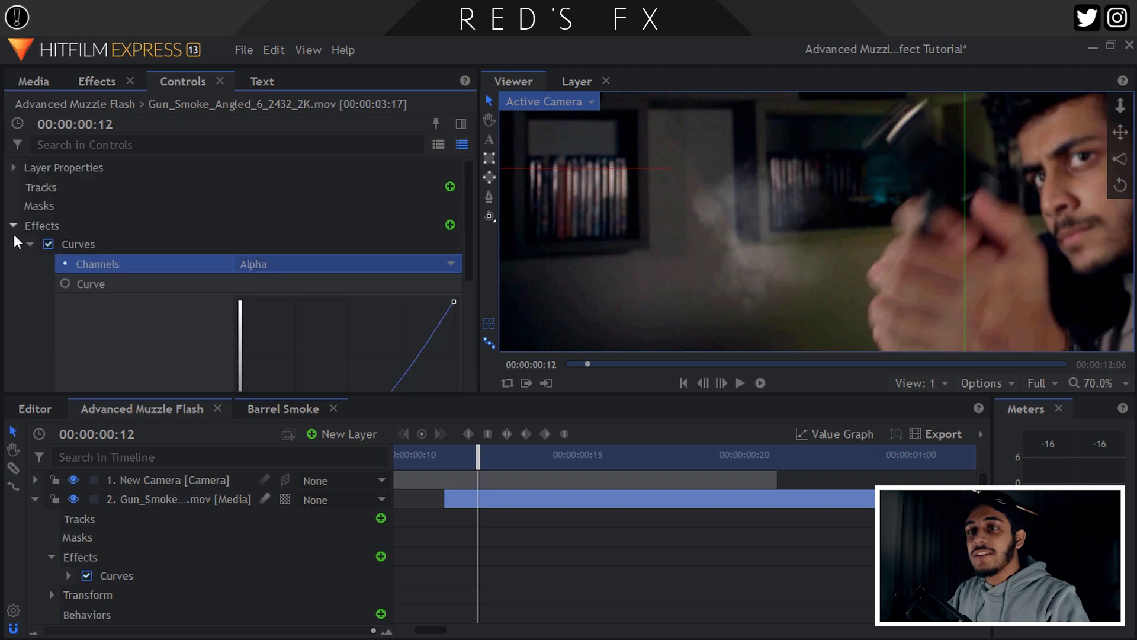
pyautogui.click(51, 243)
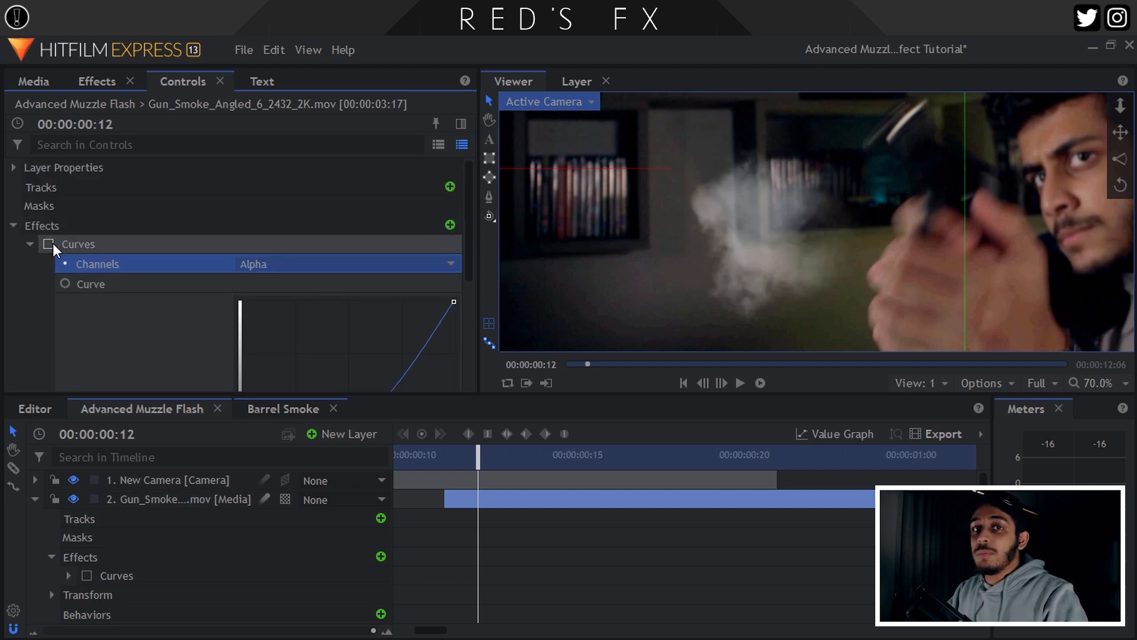
pyautogui.click(51, 243)
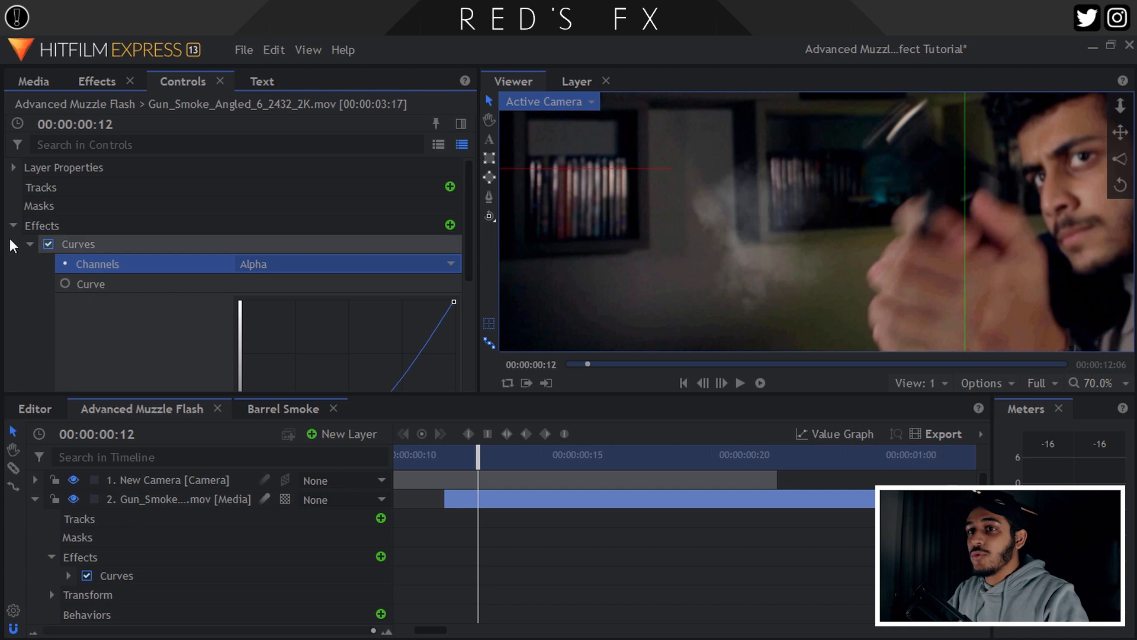
pyautogui.click(28, 244)
pyautogui.click(122, 88)
pyautogui.click(109, 111)
# Apply Lens Blur to the Gun_Smoke layer with a 2 px radius.
pyautogui.doubleClick(109, 111)
pyautogui.write('lens')
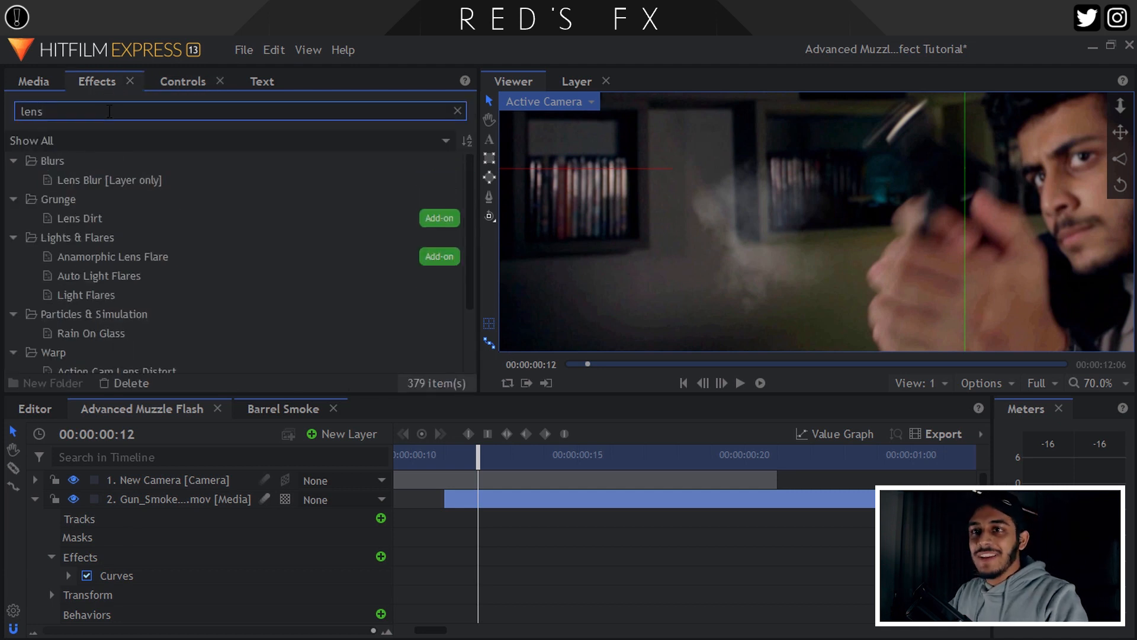
pyautogui.moveTo(94, 180); pyautogui.dragTo(209, 421)
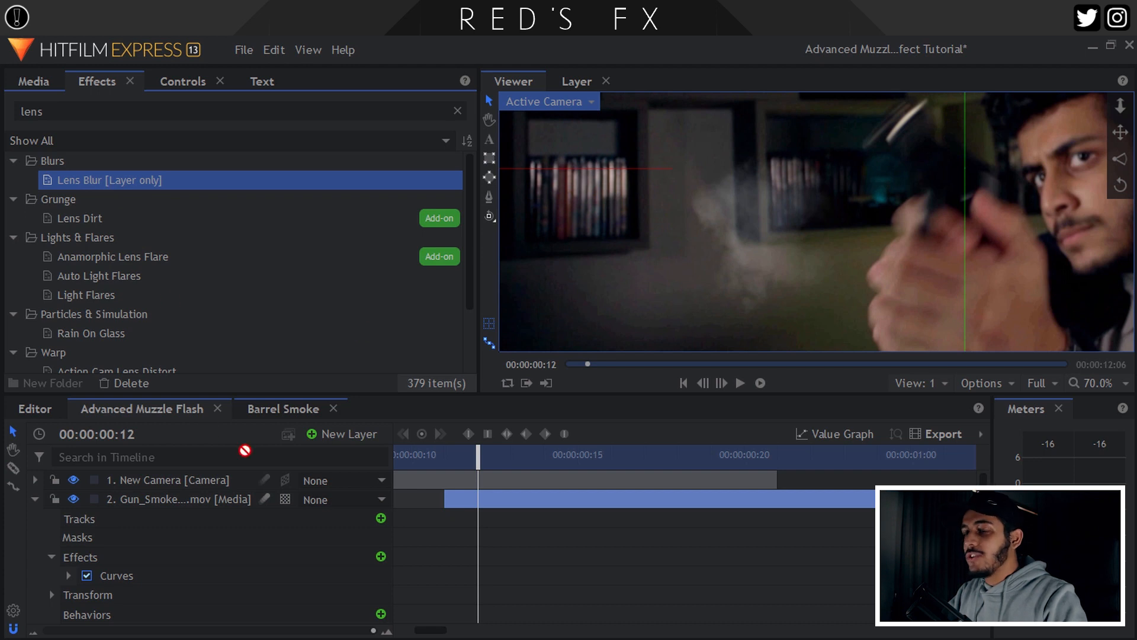
pyautogui.moveTo(186, 501); pyautogui.dragTo(184, 496)
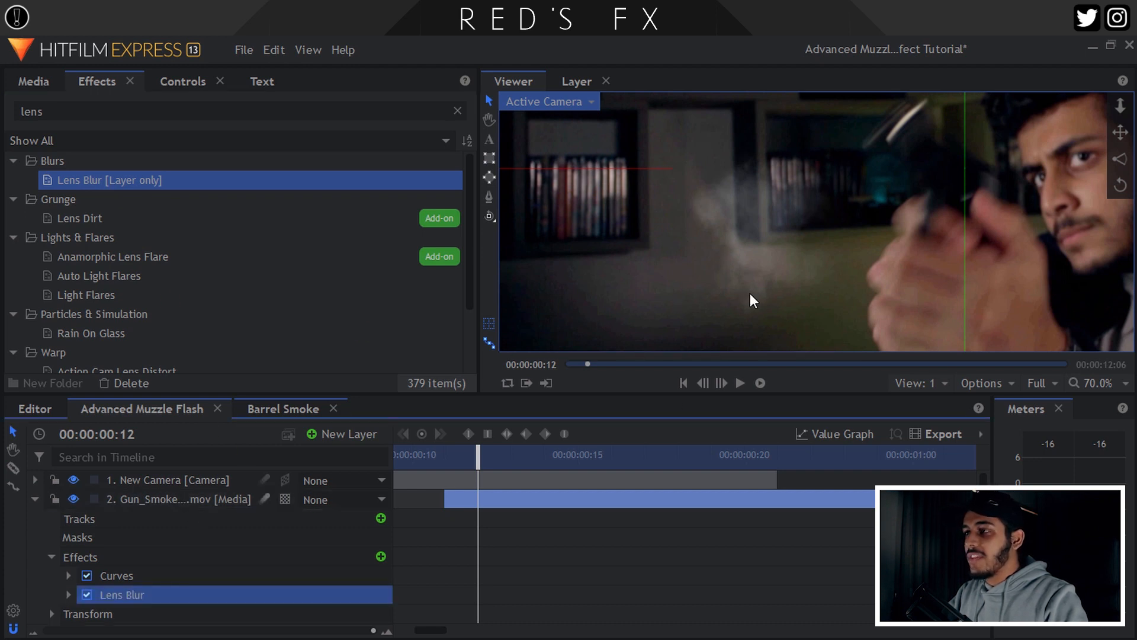
pyautogui.click(184, 84)
pyautogui.click(30, 263)
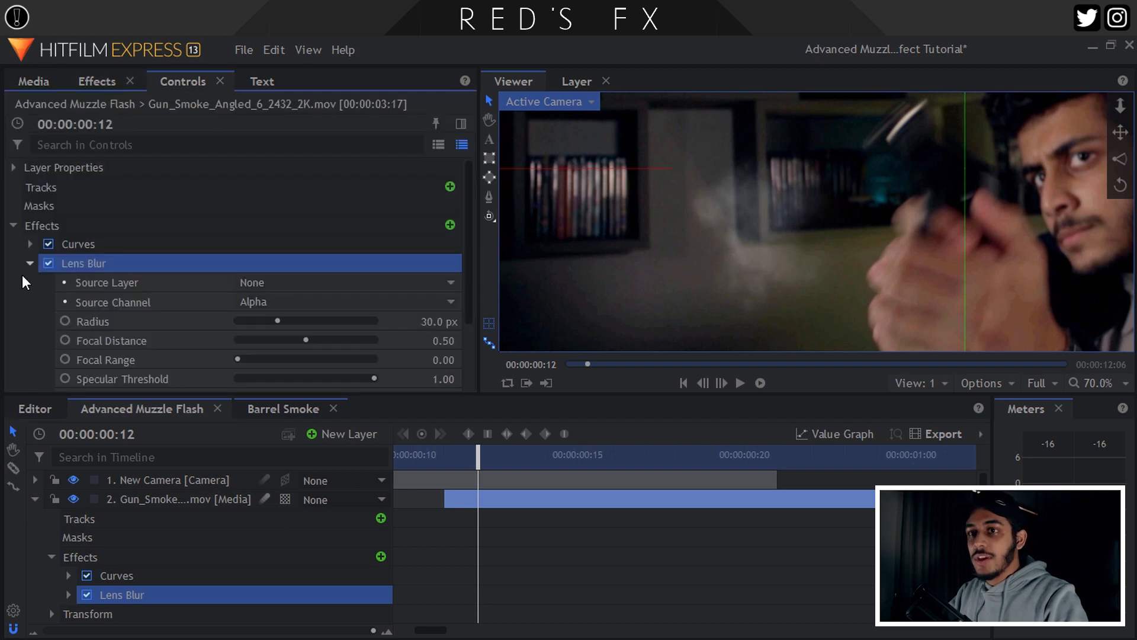
pyautogui.click(443, 322)
pyautogui.write('1')
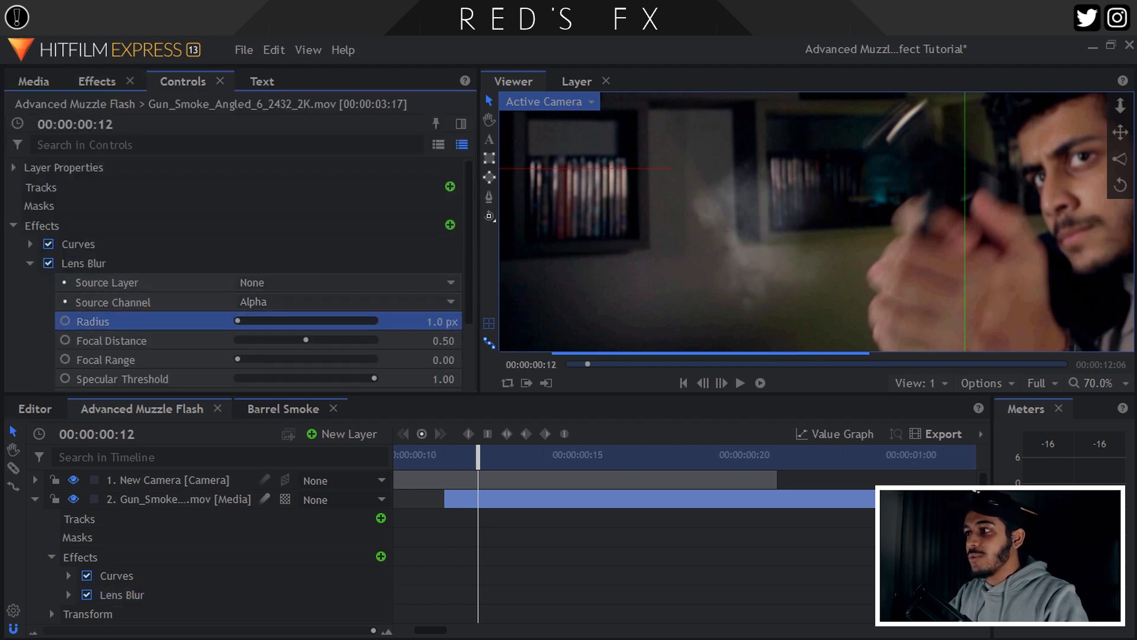
pyautogui.press('Return')
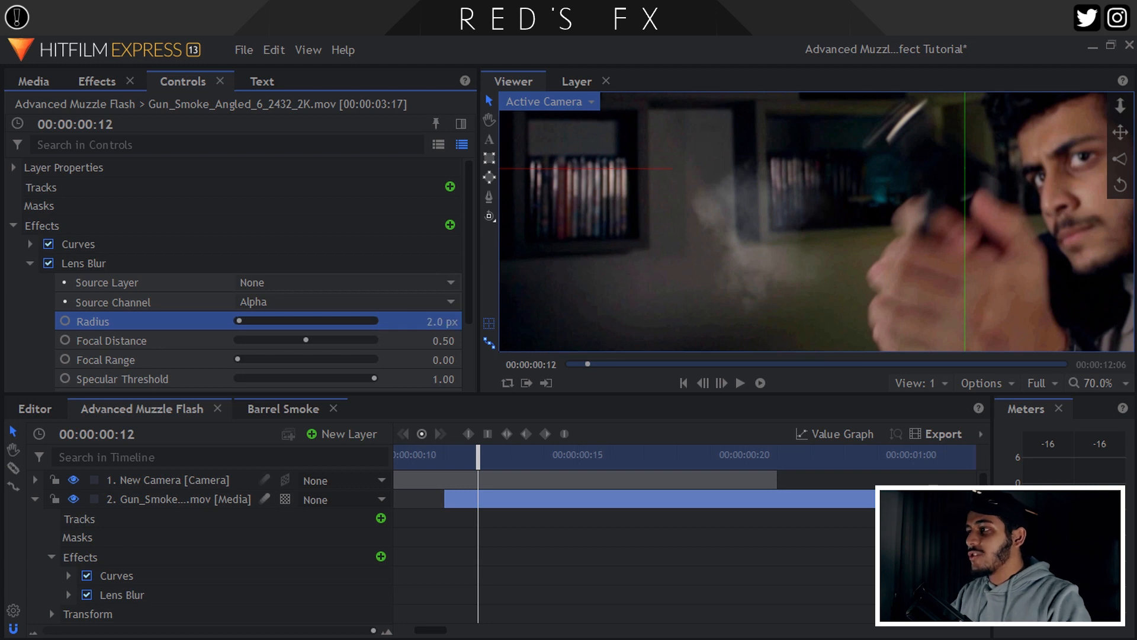
pyautogui.click(31, 264)
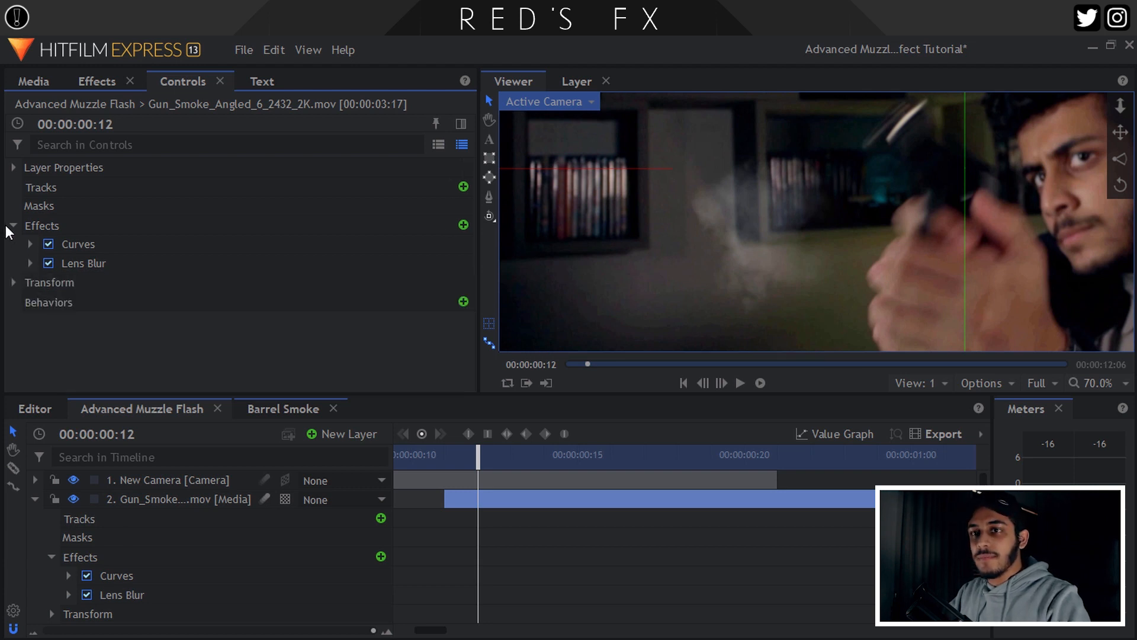
# Lower the gun smoke layer's opacity to 90%.
pyautogui.click(12, 225)
pyautogui.click(13, 244)
pyautogui.click(449, 264)
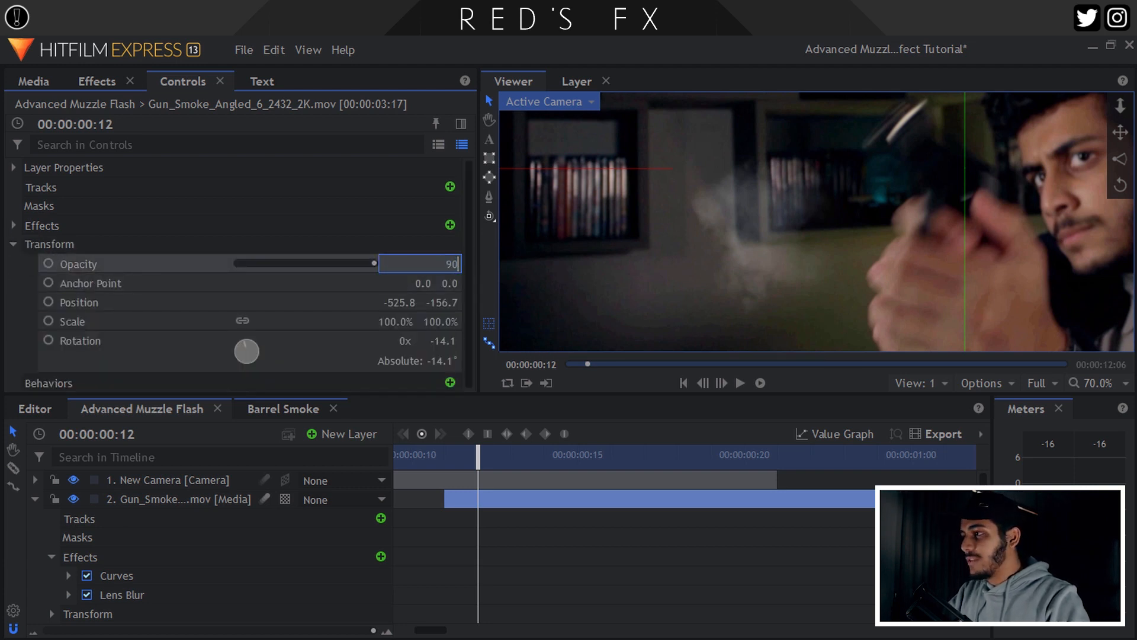
pyautogui.press('Return')
# Fit the whole frame in the viewer and play the shot from frame 11.
pyautogui.click(1098, 382)
pyautogui.click(1087, 408)
pyautogui.click(31, 499)
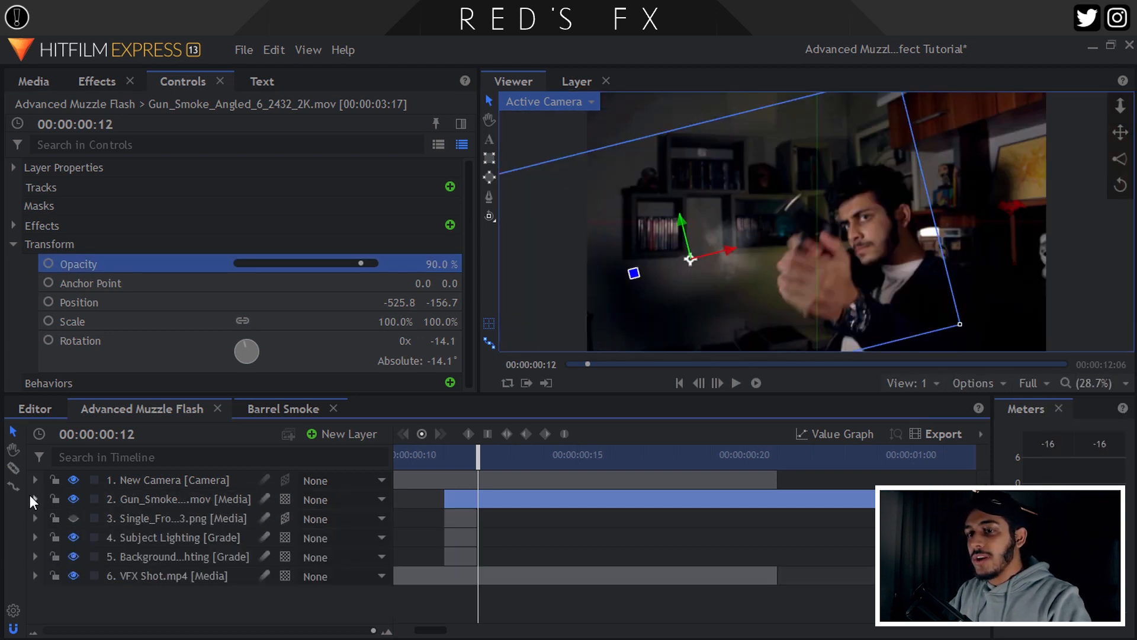
pyautogui.click(443, 461)
pyautogui.click(439, 460)
pyautogui.press('space')
pyautogui.click(439, 460)
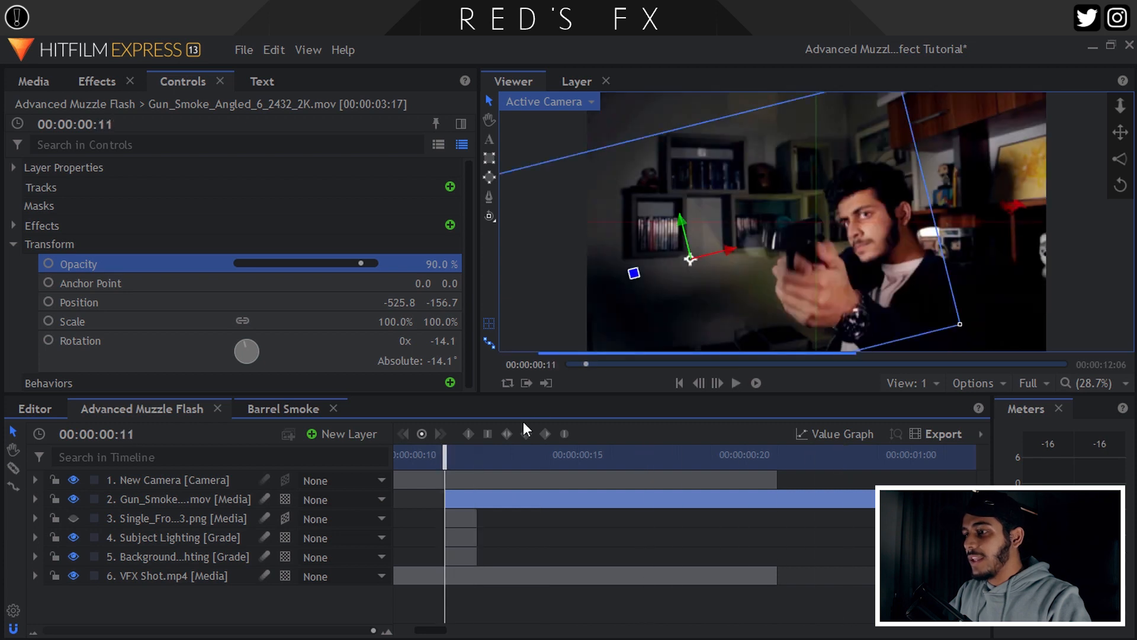
pyautogui.click(714, 383)
pyautogui.click(701, 382)
# Retime the smoke clip to start at frame 11 and nudge it up toward the barrel.
pyautogui.click(469, 503)
pyautogui.moveTo(469, 500); pyautogui.dragTo(455, 497)
pyautogui.click(478, 499)
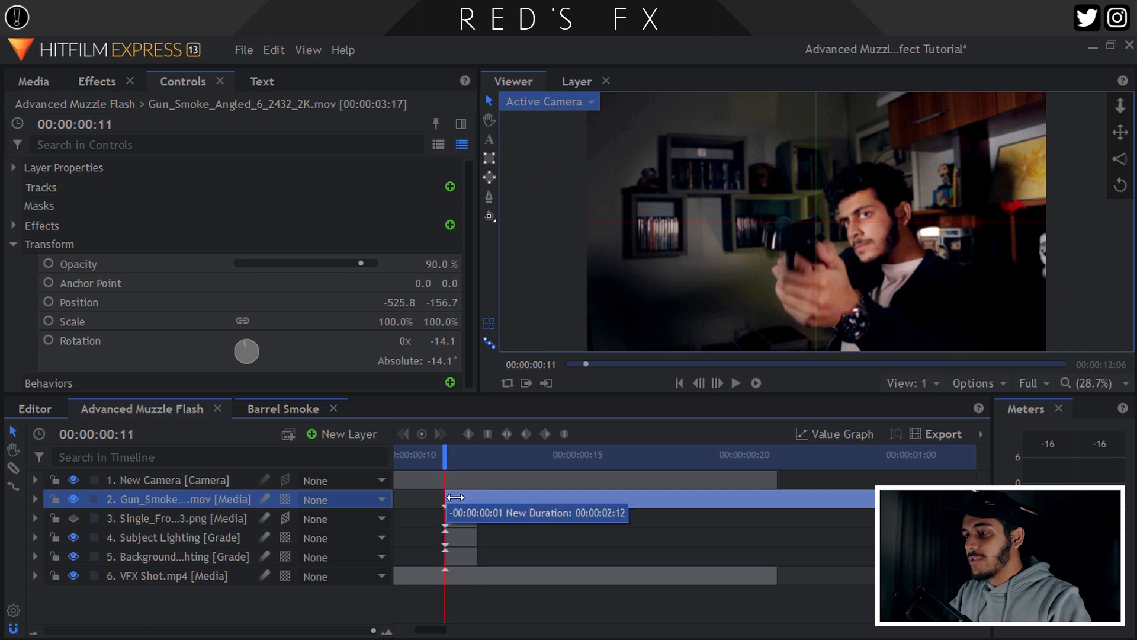
pyautogui.click(717, 383)
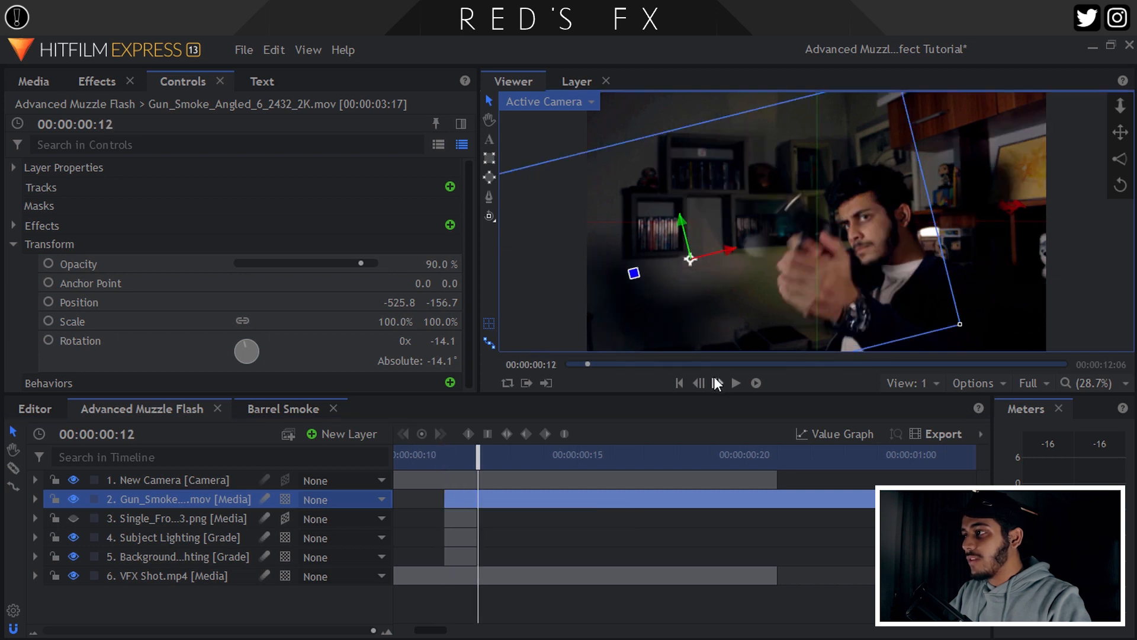
pyautogui.moveTo(687, 256); pyautogui.dragTo(686, 250)
# Unhide the muzzle flash layer and preview the shot from frame 11.
pyautogui.click(428, 458)
pyautogui.click(71, 517)
pyautogui.press('space')
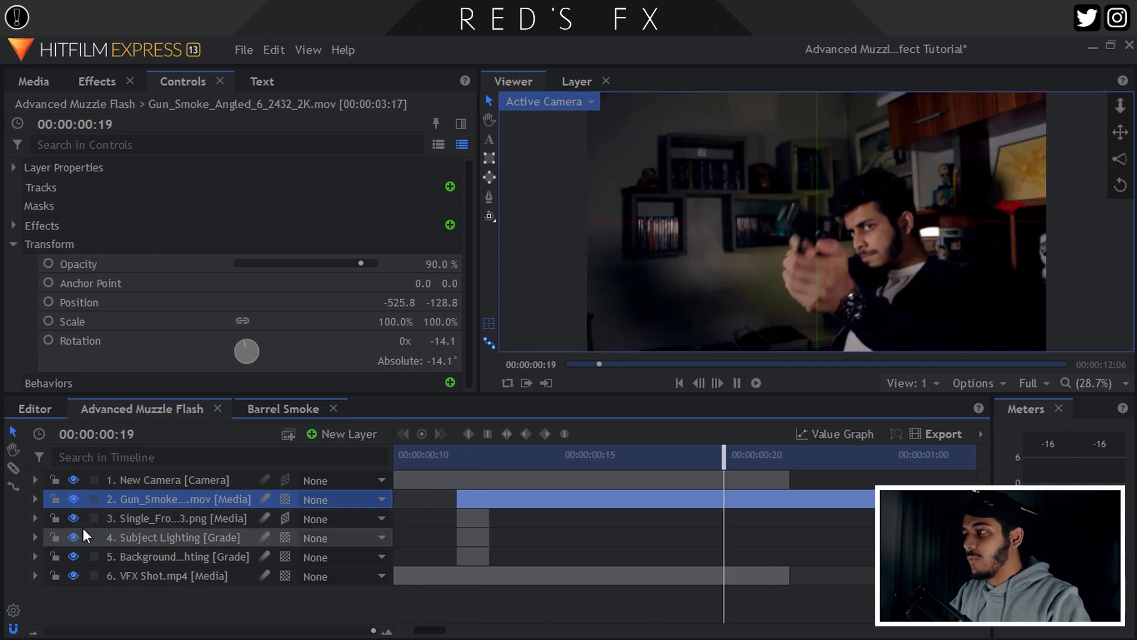
pyautogui.press('space')
pyautogui.click(461, 455)
pyautogui.press('space')
pyautogui.press('space')
# Scale the gun smoke to 167% and move it left onto the pistol's muzzle.
pyautogui.moveTo(394, 321); pyautogui.dragTo(445, 321)
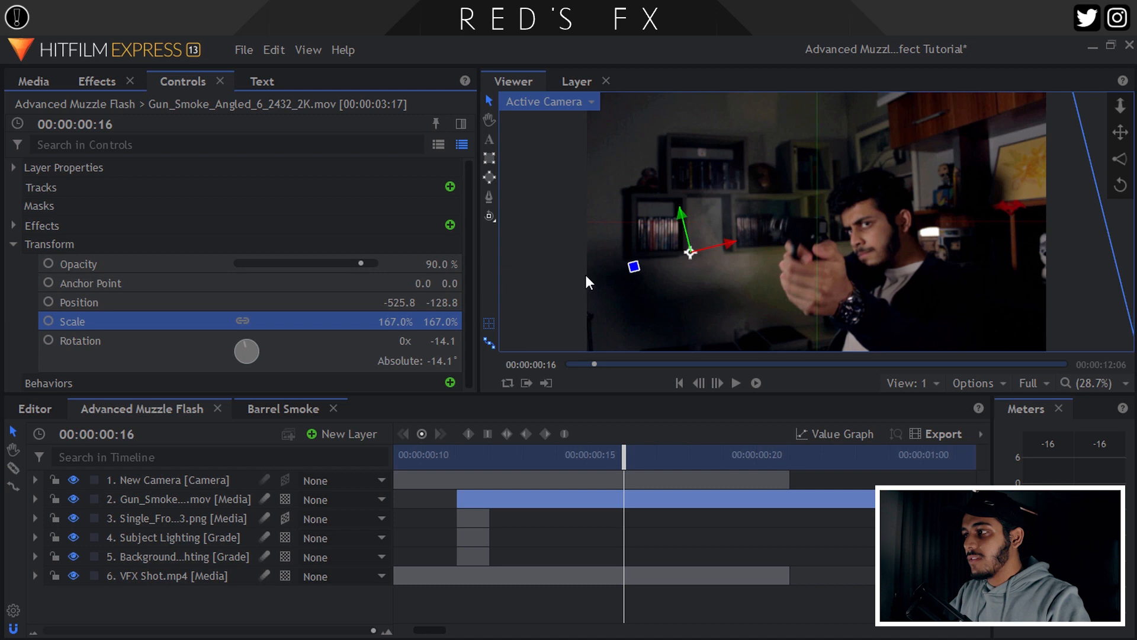
pyautogui.click(478, 468)
pyautogui.click(717, 383)
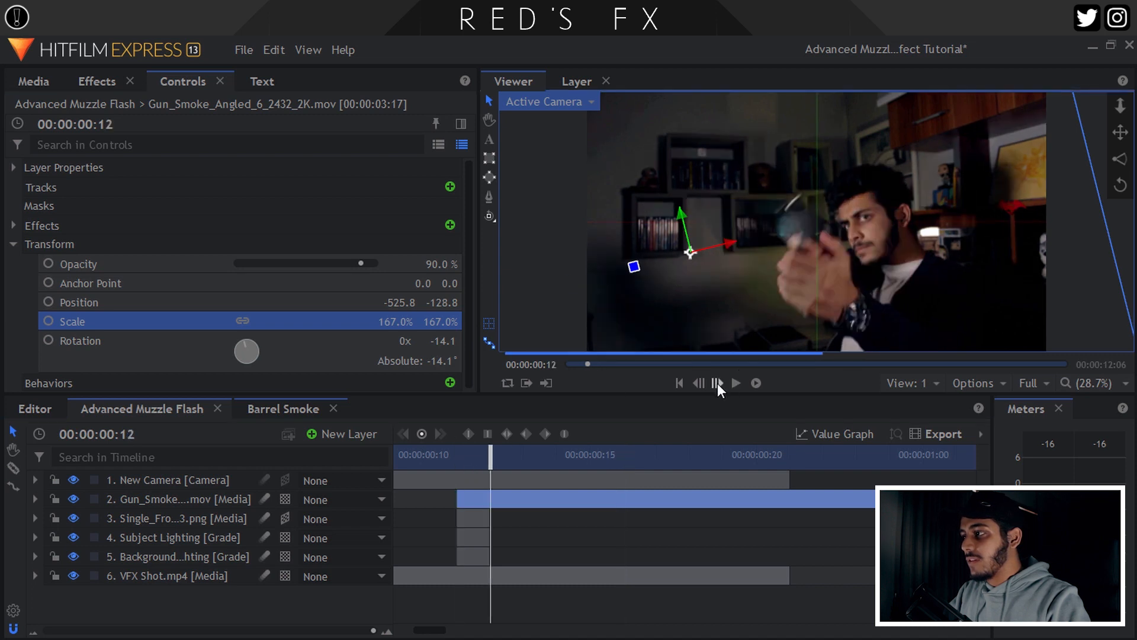
pyautogui.moveTo(687, 253); pyautogui.dragTo(644, 244)
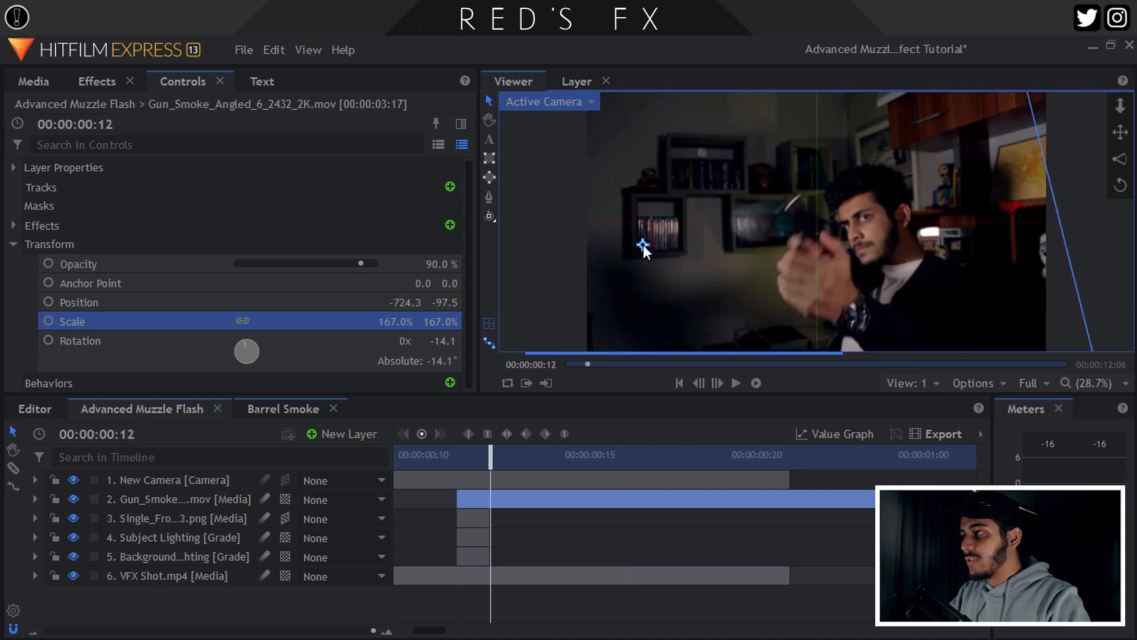
pyautogui.press('space')
pyautogui.click(453, 461)
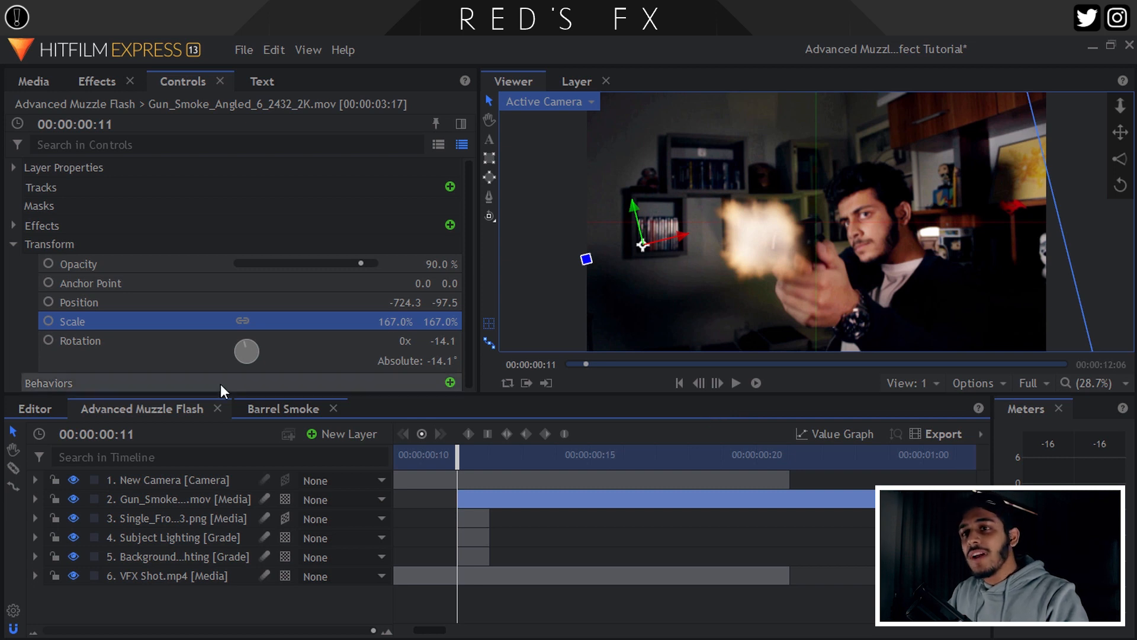
# Collapse Transform and hide both the Gun_Smoke and muzzle flash layers.
pyautogui.click(16, 245)
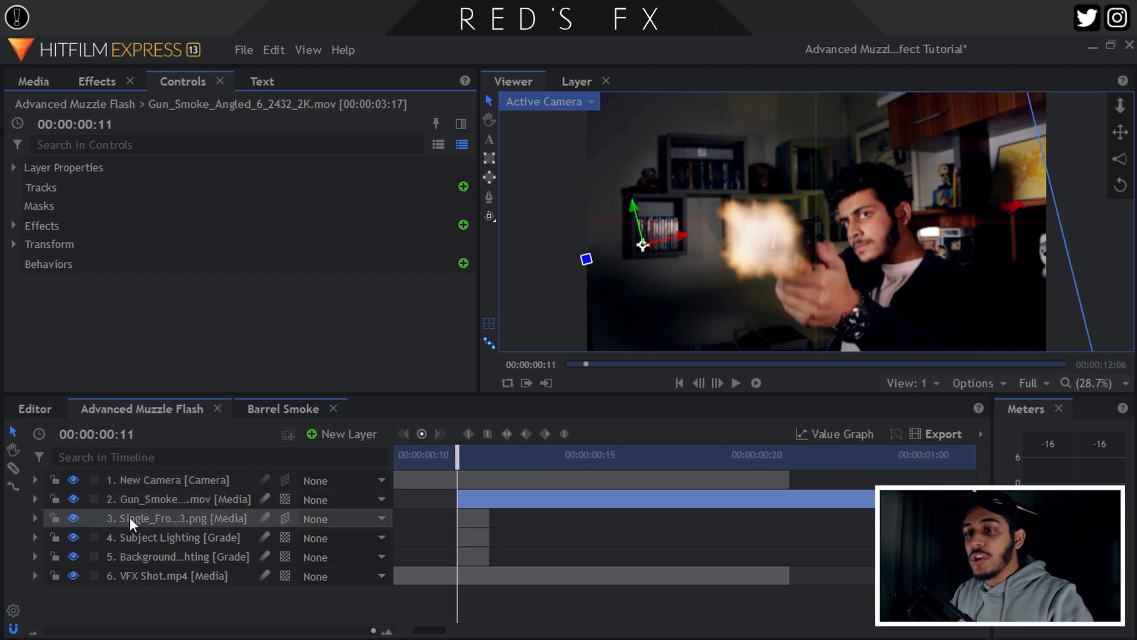
pyautogui.click(74, 499)
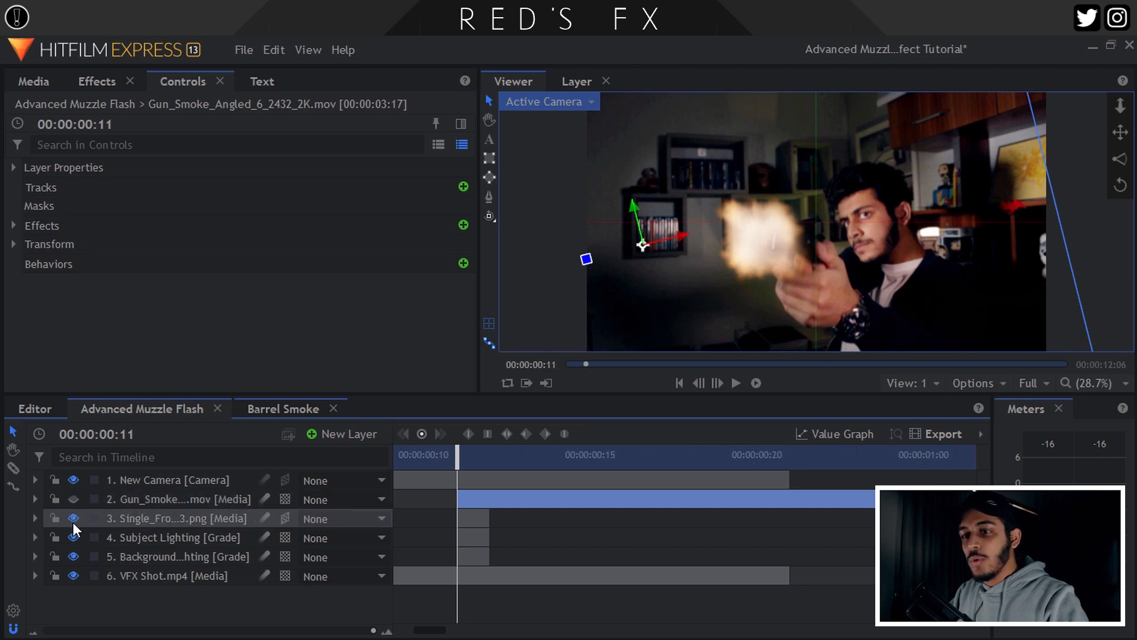
pyautogui.click(73, 518)
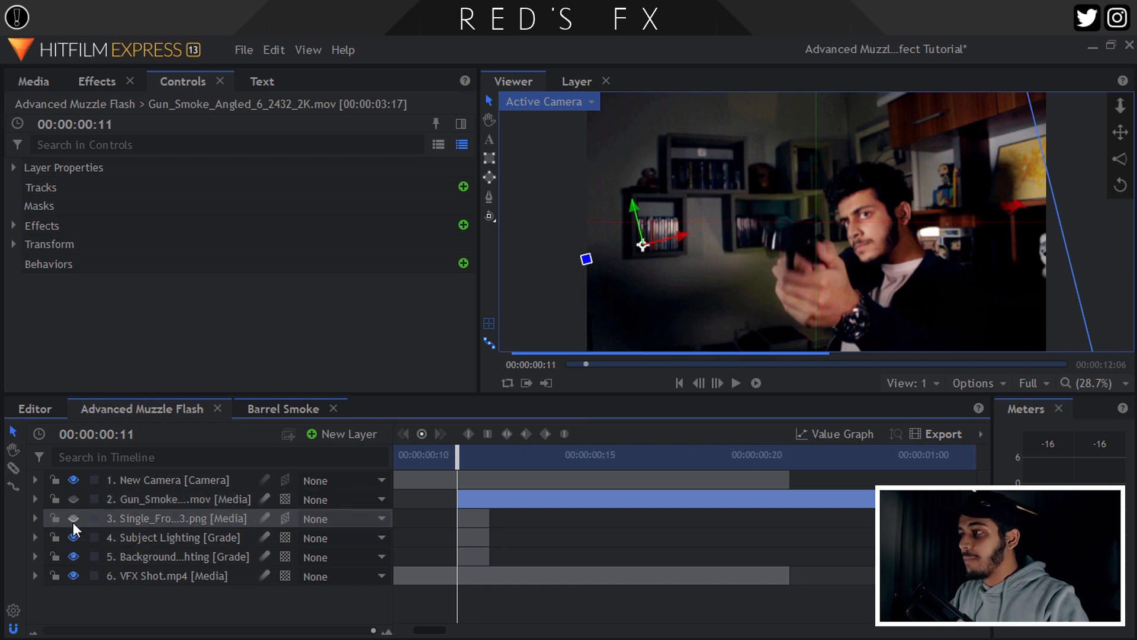
# Drag _40 Brass Shell 1_0319.mov from Media into the timeline below the camera layer.
pyautogui.click(32, 83)
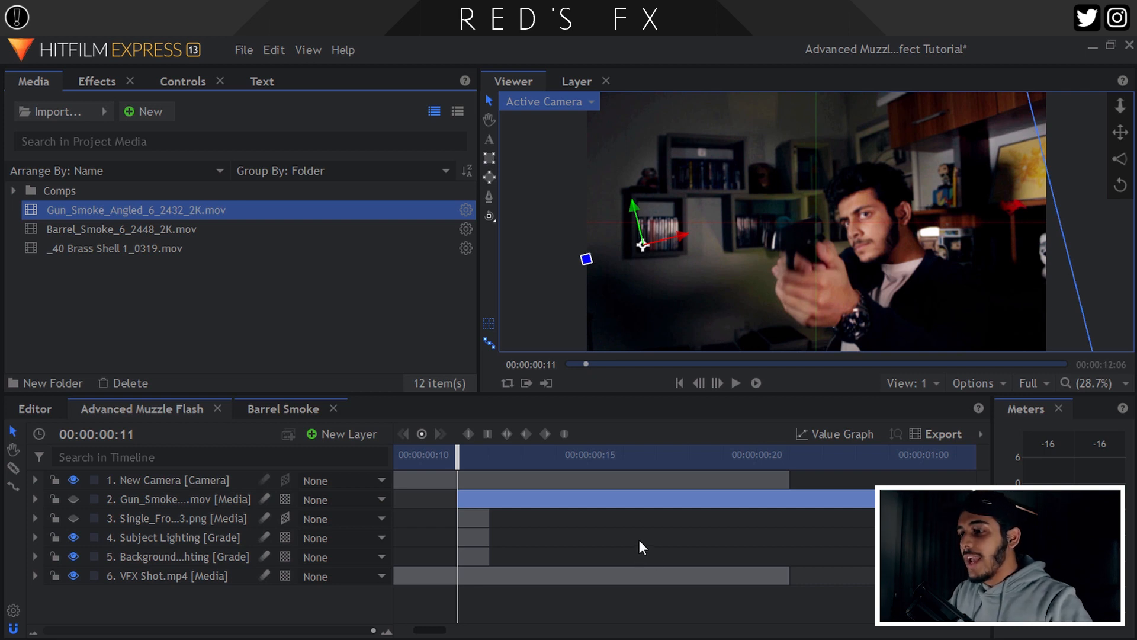
pyautogui.click(106, 229)
pyautogui.click(99, 248)
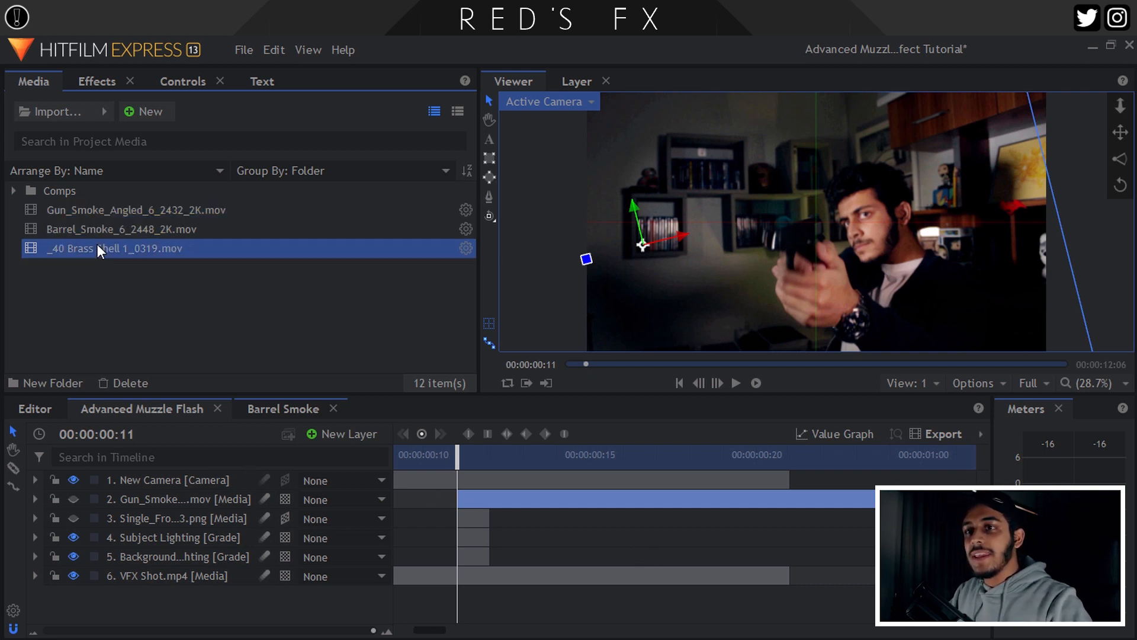
pyautogui.moveTo(97, 244); pyautogui.dragTo(186, 479)
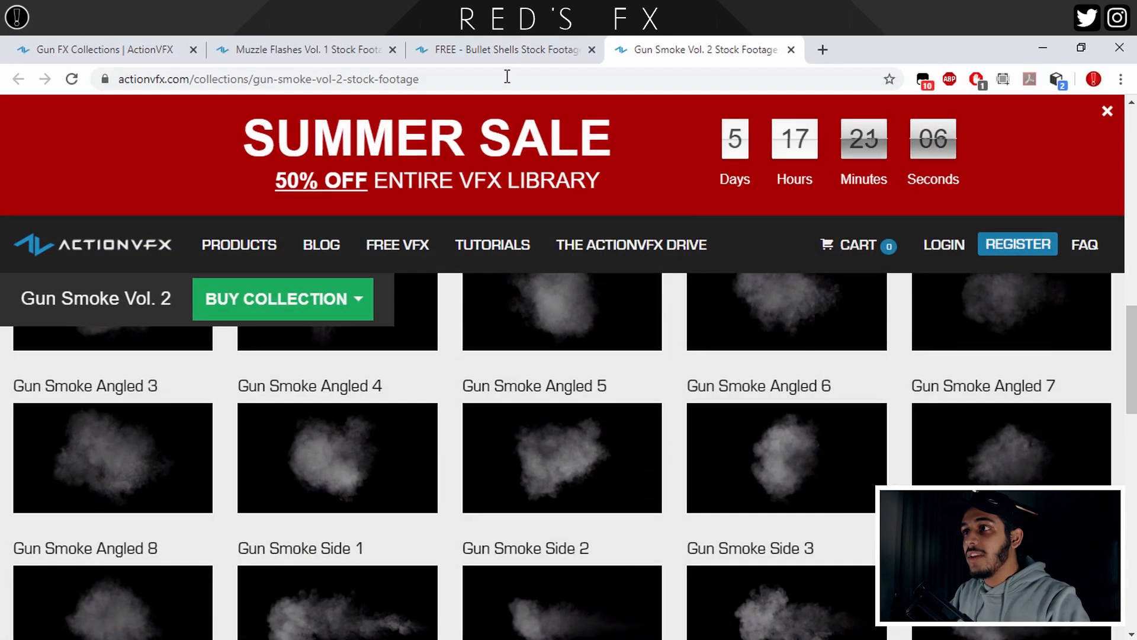
pyautogui.click(504, 49)
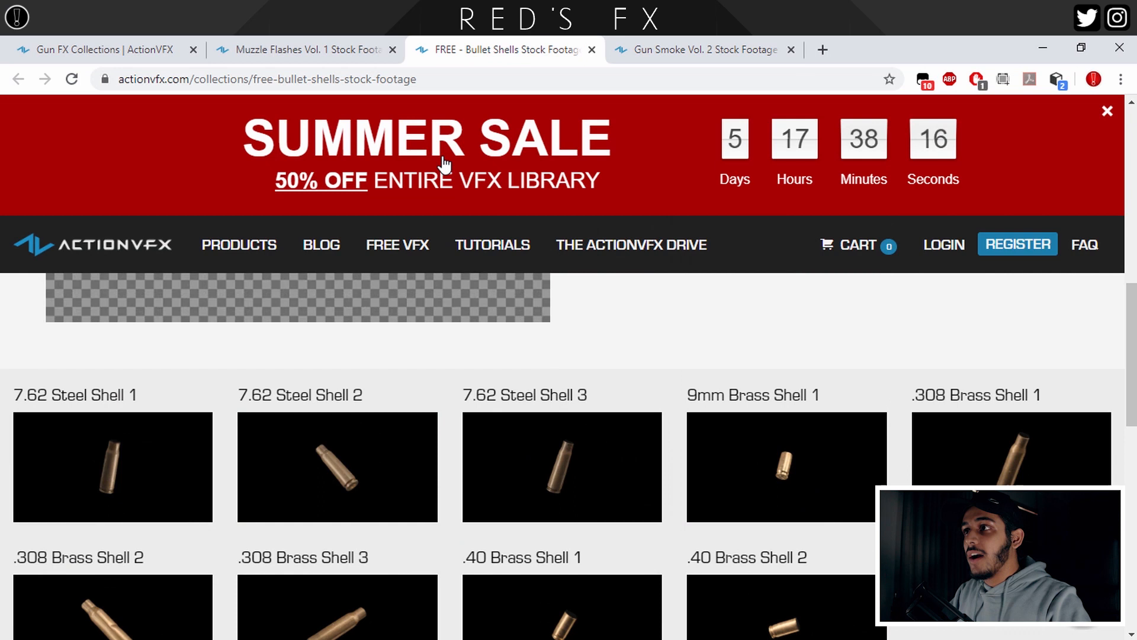
# Show the HD $0.00 download option for a free bullet shell clip on ActionVFX.
pyautogui.click(378, 501)
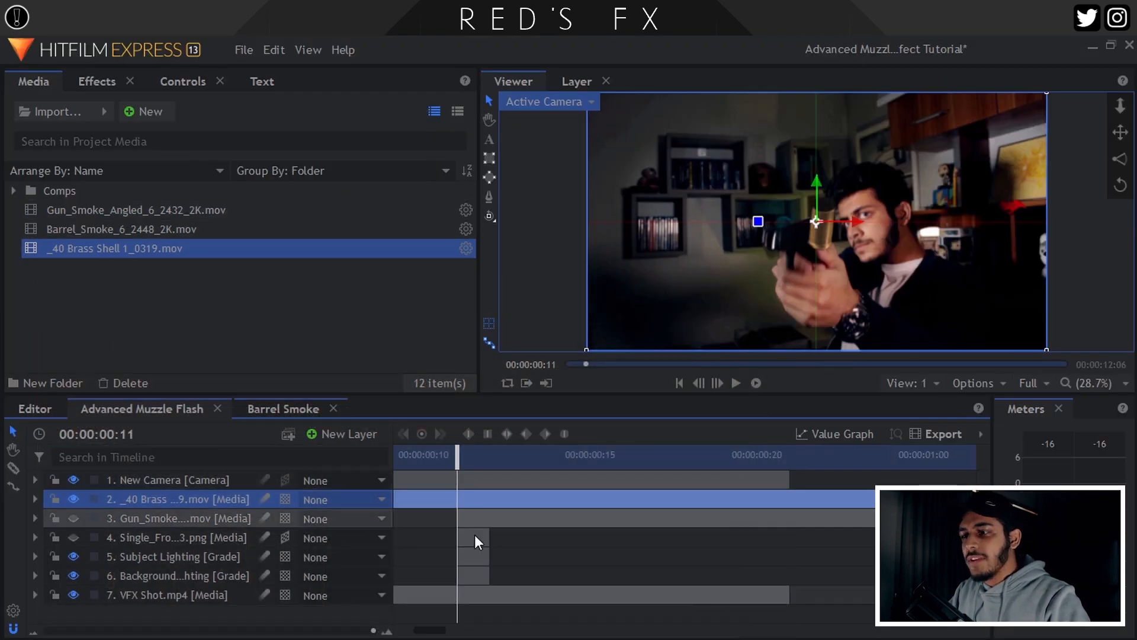
# Shift and trim the _40 Brass Shell clip to start at frame 11, then make it a 3D Plane.
pyautogui.moveTo(433, 501); pyautogui.dragTo(811, 510)
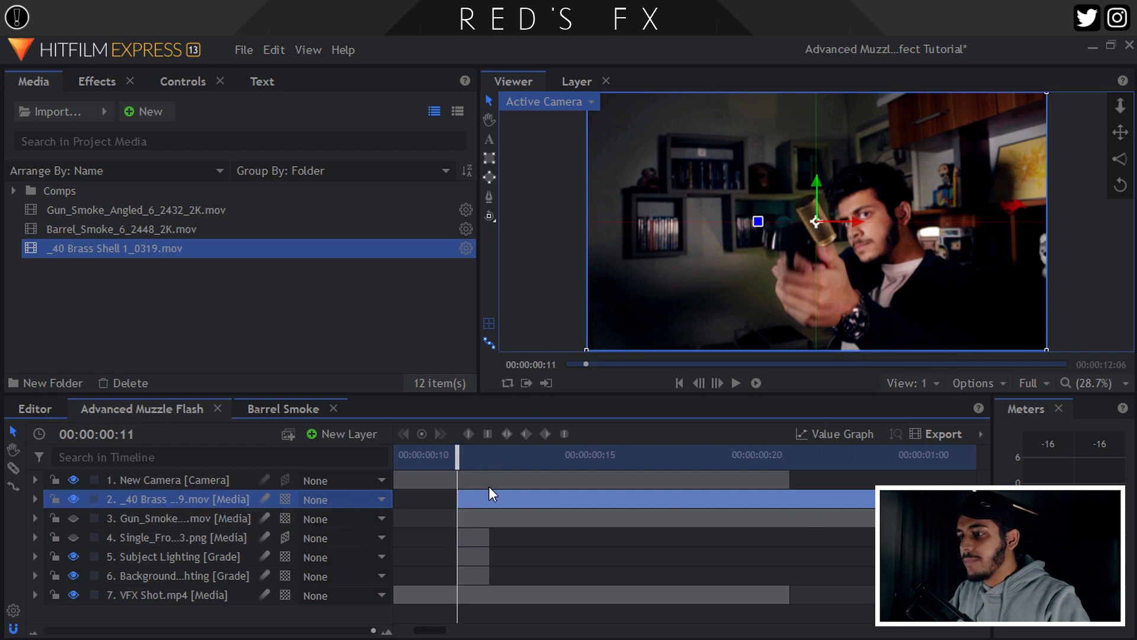
pyautogui.moveTo(489, 495); pyautogui.dragTo(437, 495)
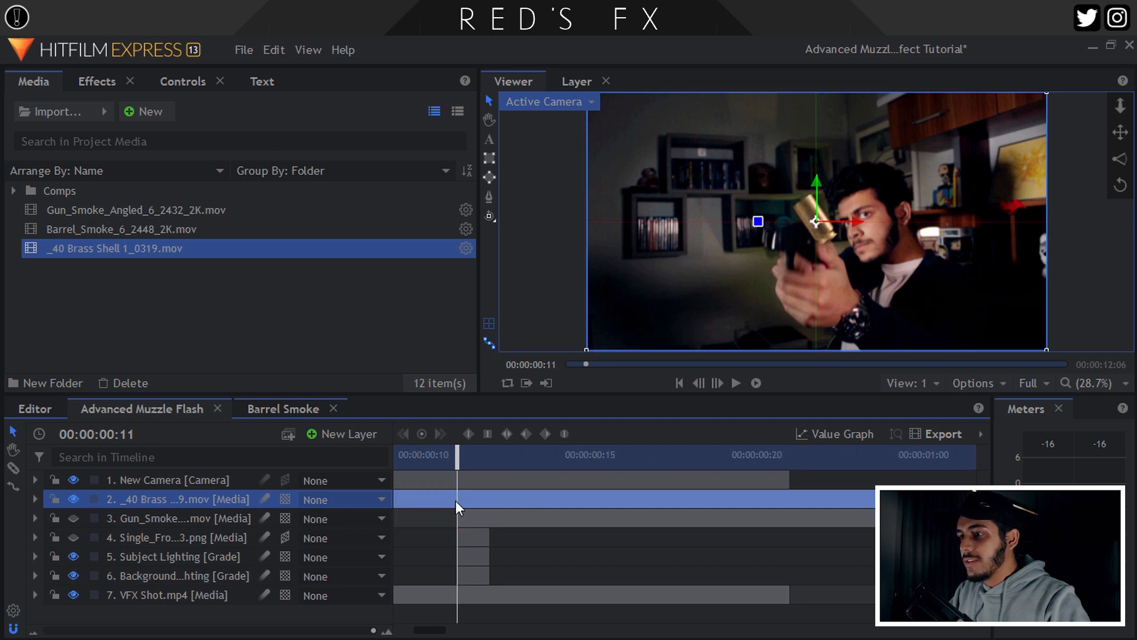
pyautogui.hscroll(-3, 452, 506)
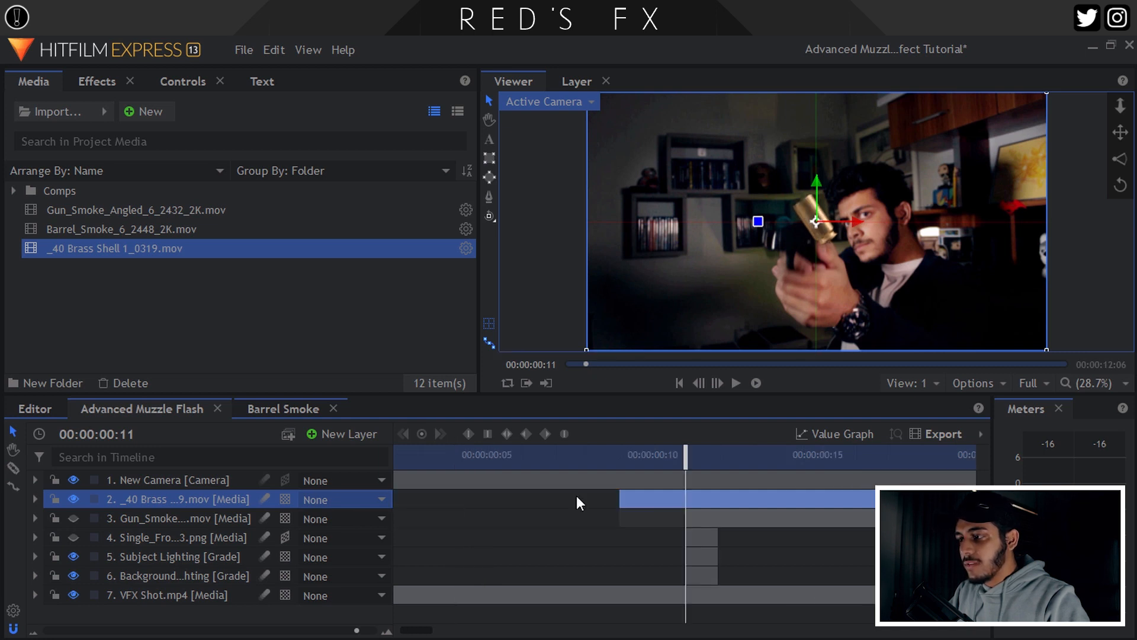
pyautogui.moveTo(618, 493); pyautogui.dragTo(686, 492)
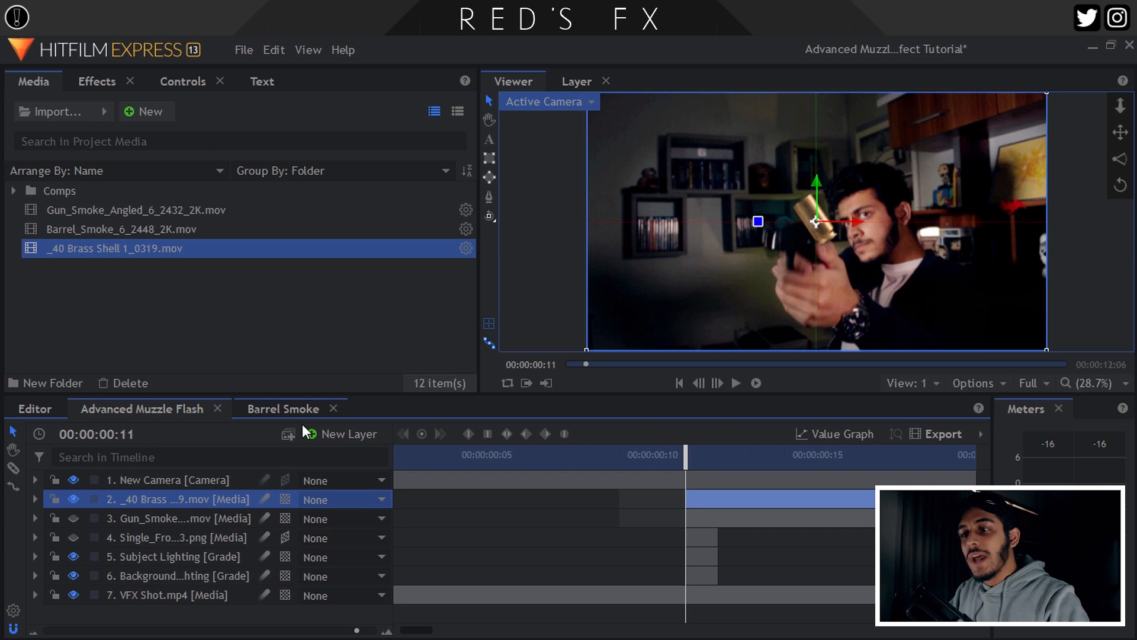
pyautogui.click(286, 499)
pyautogui.click(308, 541)
# Push the brass shell back in depth to Position Z -3712.9.
pyautogui.click(154, 83)
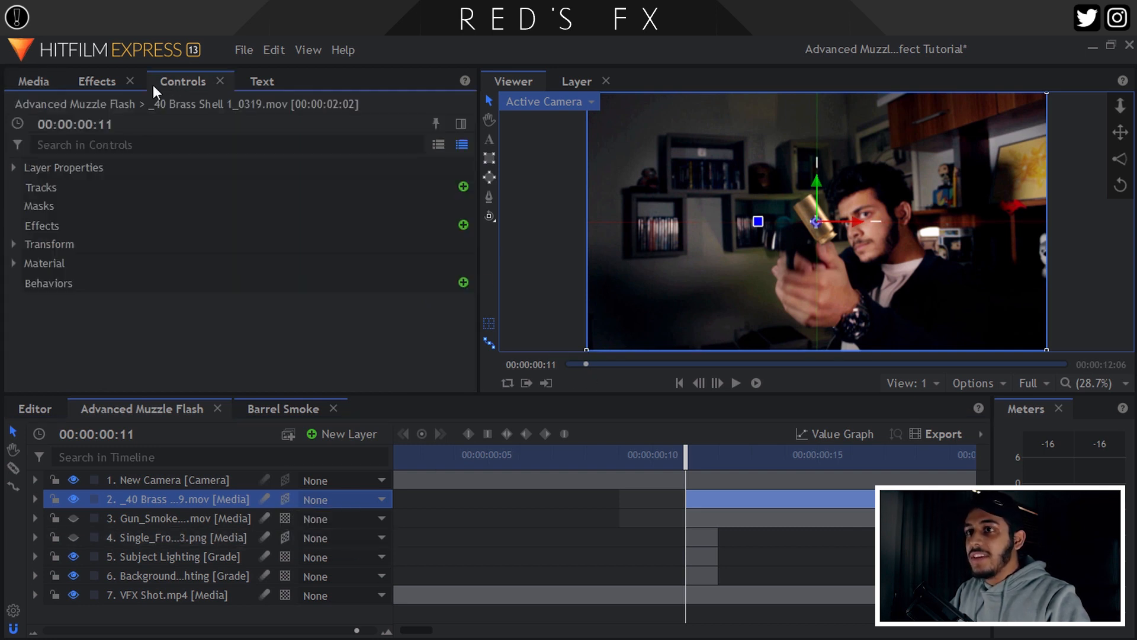
pyautogui.click(20, 244)
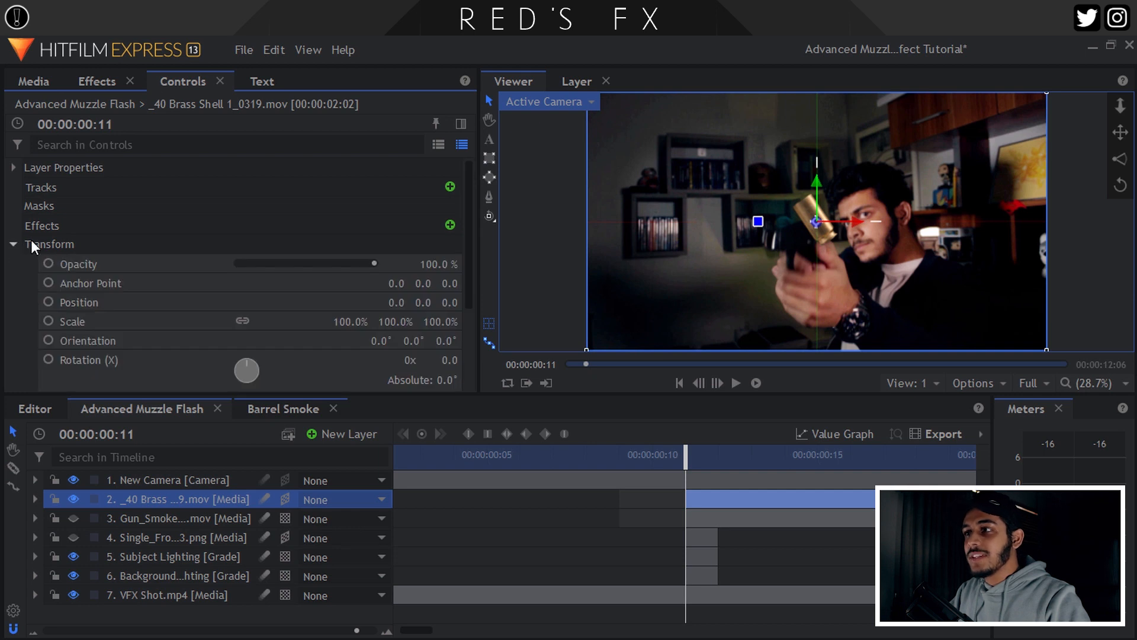
pyautogui.scroll(-2, 265, 277)
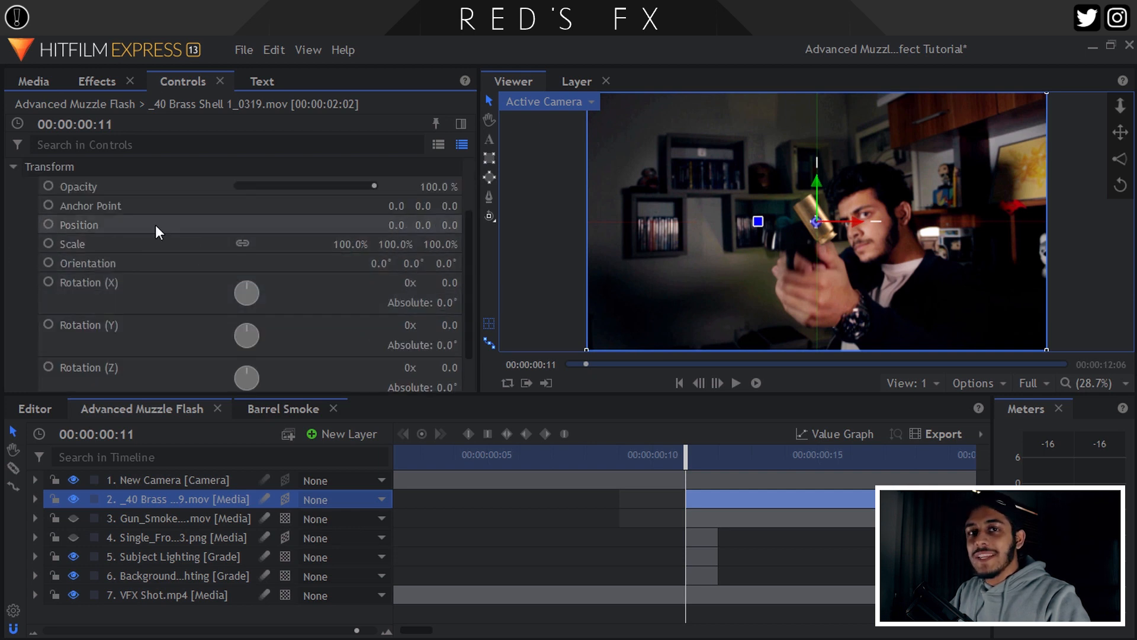
pyautogui.moveTo(817, 221); pyautogui.dragTo(813, 75)
pyautogui.moveTo(817, 222); pyautogui.dragTo(839, 55)
pyautogui.scroll(2, 814, 237)
pyautogui.moveTo(813, 219); pyautogui.dragTo(825, 172)
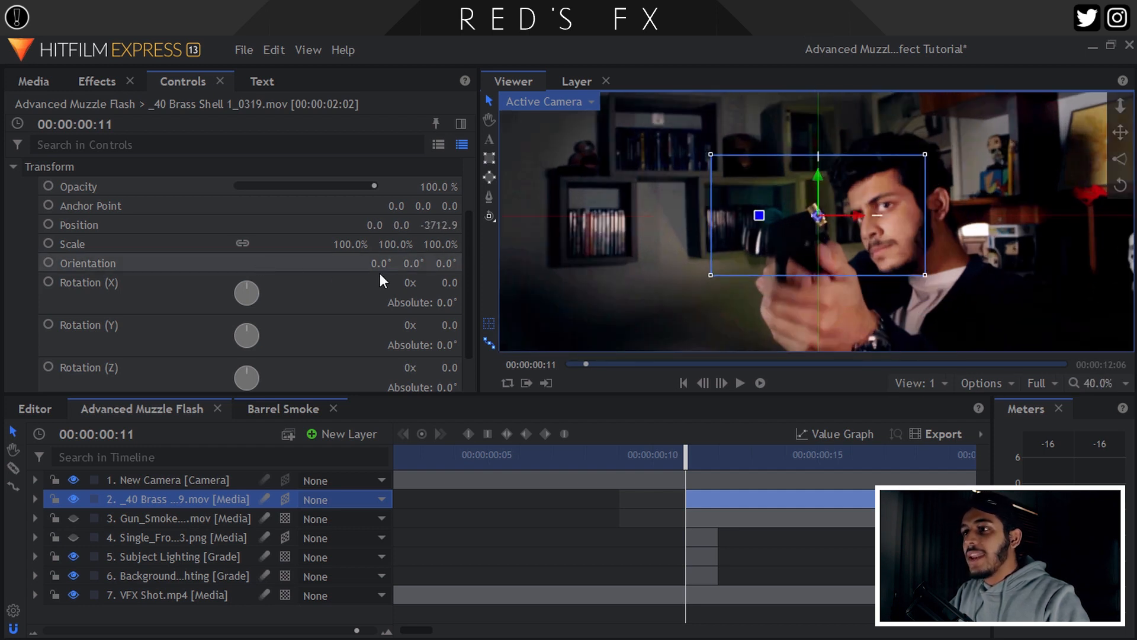
# Rotate the shell to Y -5 and scale it to 58%, with the viewer at 50%.
pyautogui.moveTo(441, 329)
pyautogui.mouseDown()
pyautogui.moveTo(430, 329)
pyautogui.moveTo(438, 364)
pyautogui.moveTo(379, 364)
pyautogui.moveTo(431, 318)
pyautogui.mouseUp()
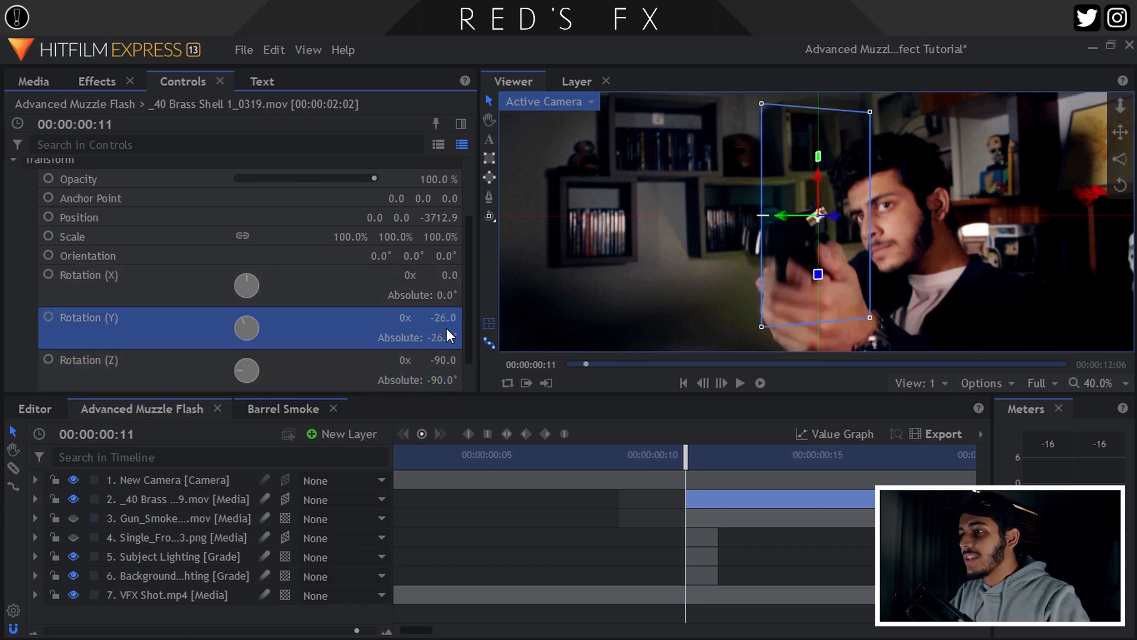
pyautogui.scroll(5, 805, 190)
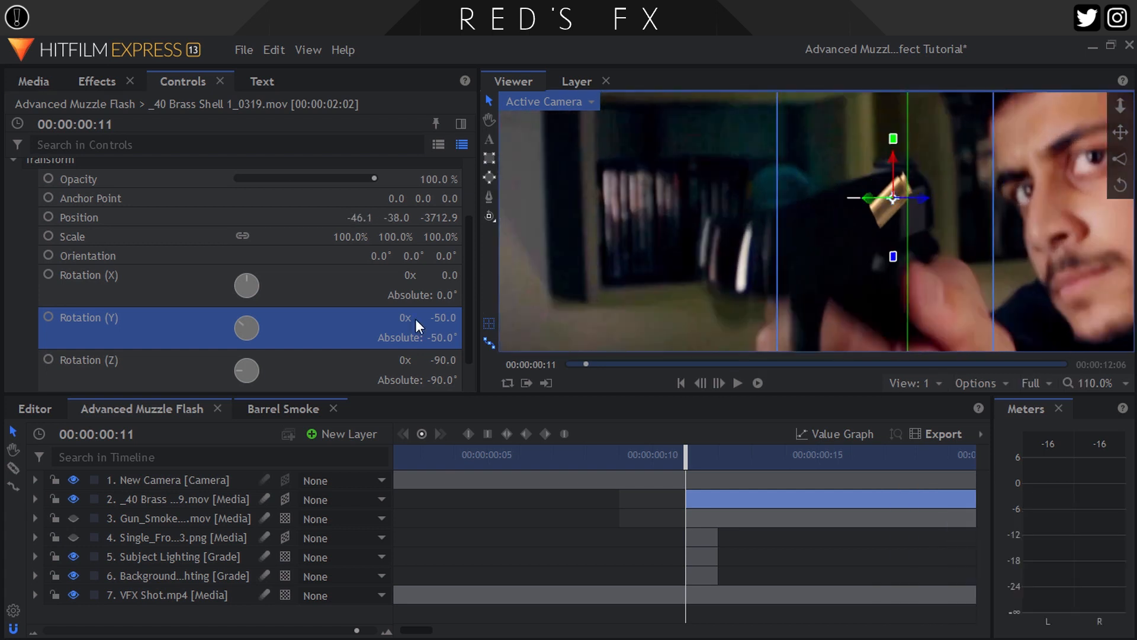
pyautogui.moveTo(416, 319); pyautogui.dragTo(443, 320)
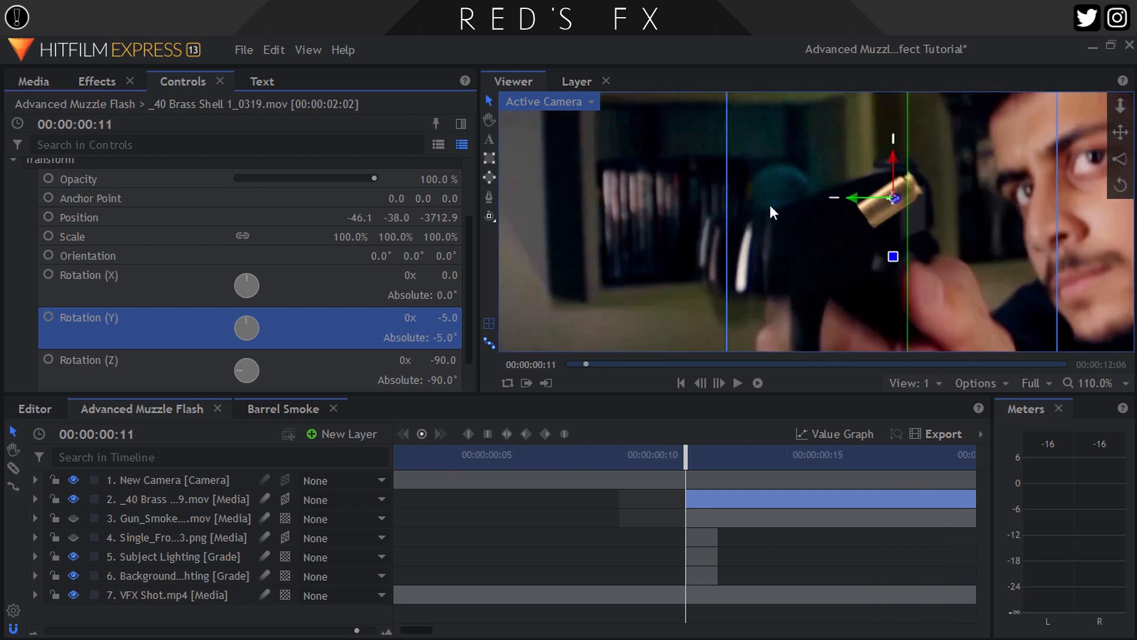
pyautogui.click(1112, 385)
pyautogui.click(1093, 589)
pyautogui.scroll(4, 824, 215)
pyautogui.moveTo(350, 237); pyautogui.dragTo(325, 237)
# Tilt the shell -90° in Z and place it beside the pistol's slide.
pyautogui.moveTo(801, 271); pyautogui.dragTo(788, 270)
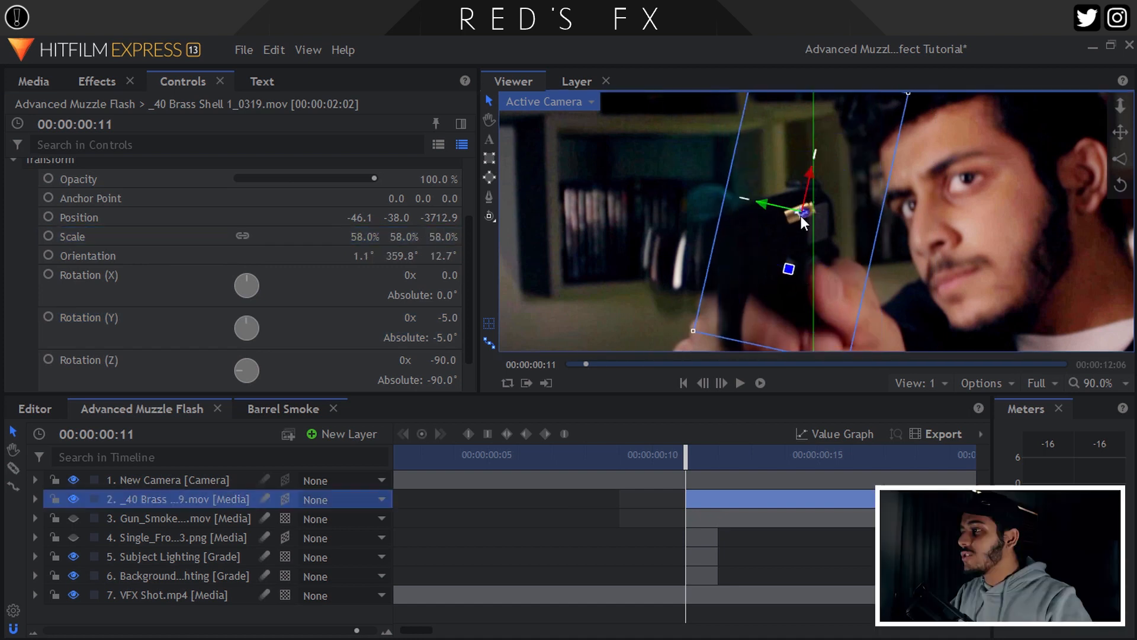
pyautogui.moveTo(802, 212); pyautogui.dragTo(765, 219)
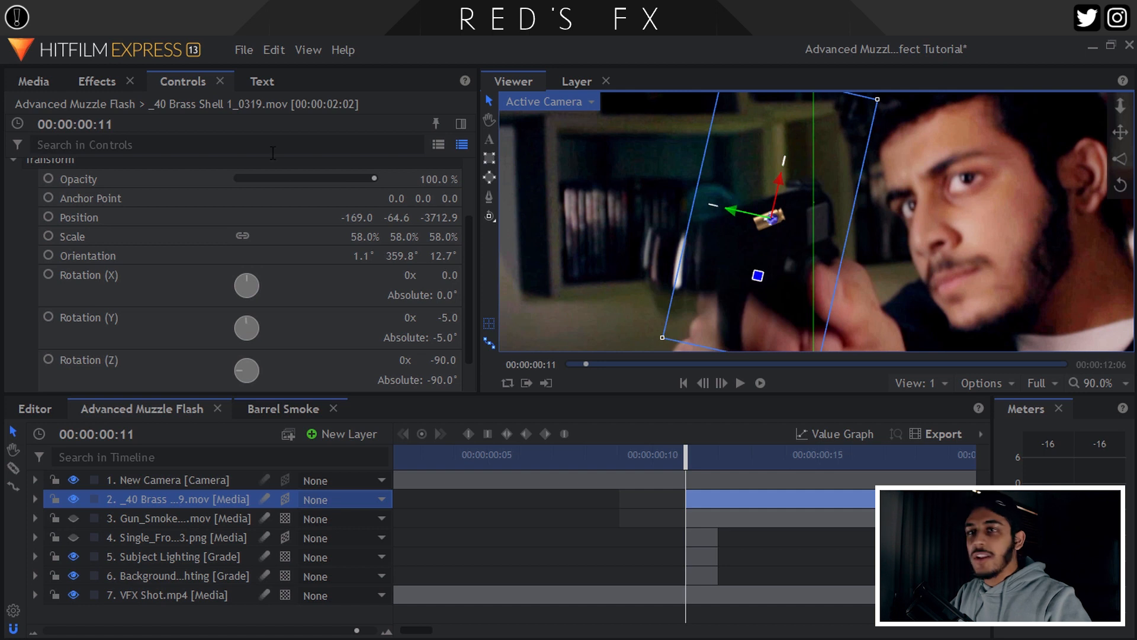
pyautogui.click(99, 80)
# Apply the Curves effect to the brass shell layer and save the project.
pyautogui.doubleClick(102, 116)
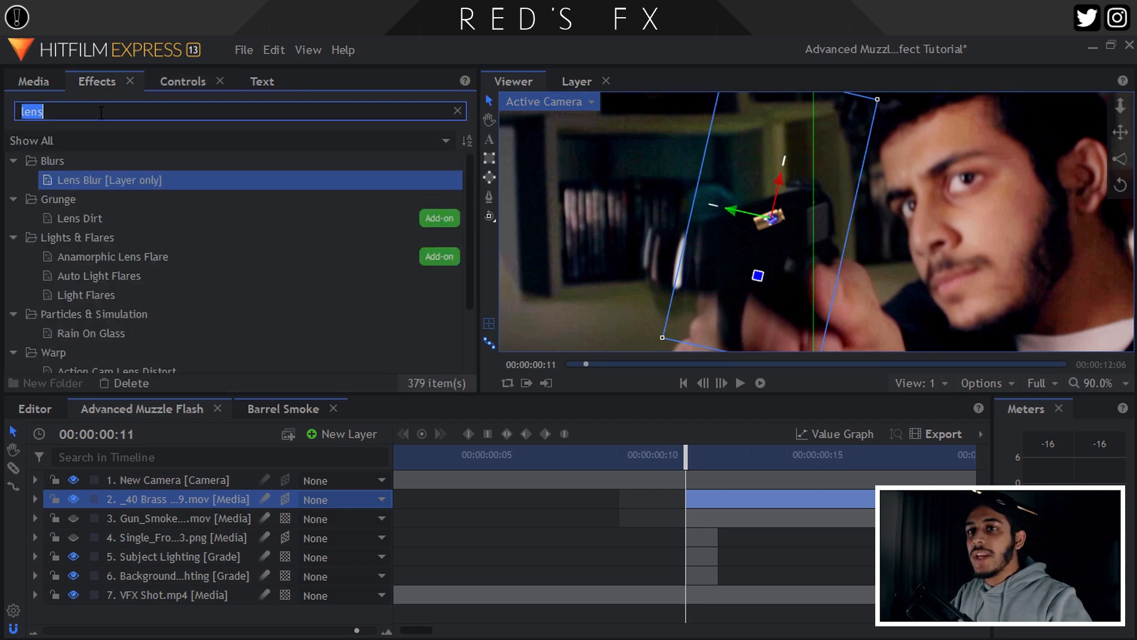
pyautogui.write('cur')
pyautogui.moveTo(87, 180); pyautogui.dragTo(165, 493)
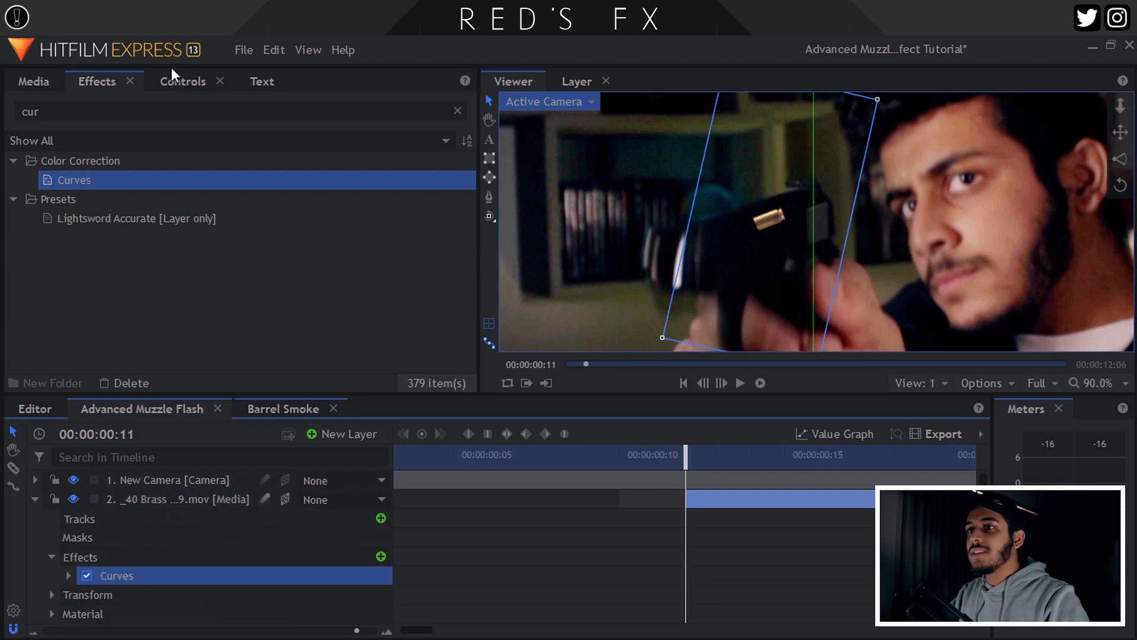
pyautogui.hotkey('ctrl', 's')
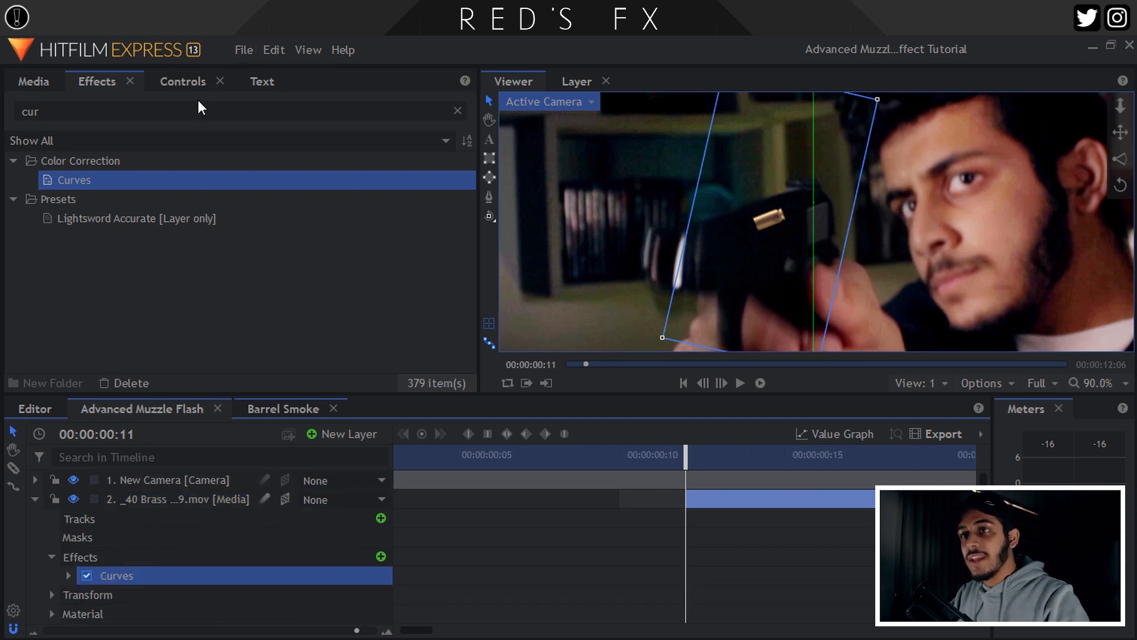
# Bow the RGB curve downward with two points to darken the shell casing.
pyautogui.click(182, 82)
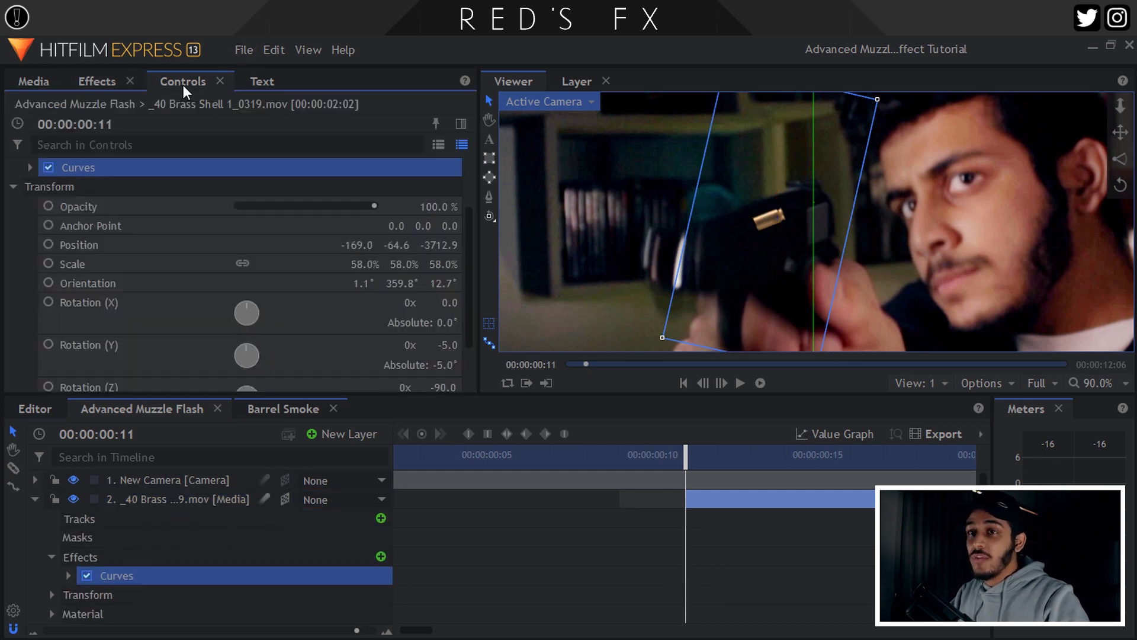
pyautogui.click(28, 168)
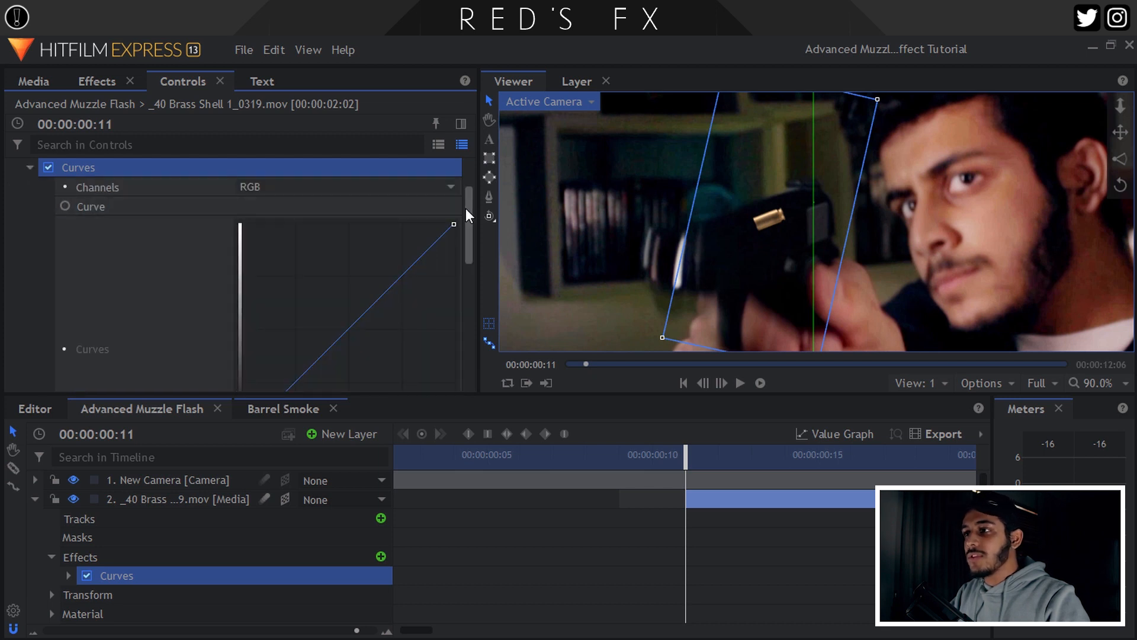
pyautogui.scroll(-2, 465, 208)
pyautogui.moveTo(343, 280); pyautogui.dragTo(371, 288)
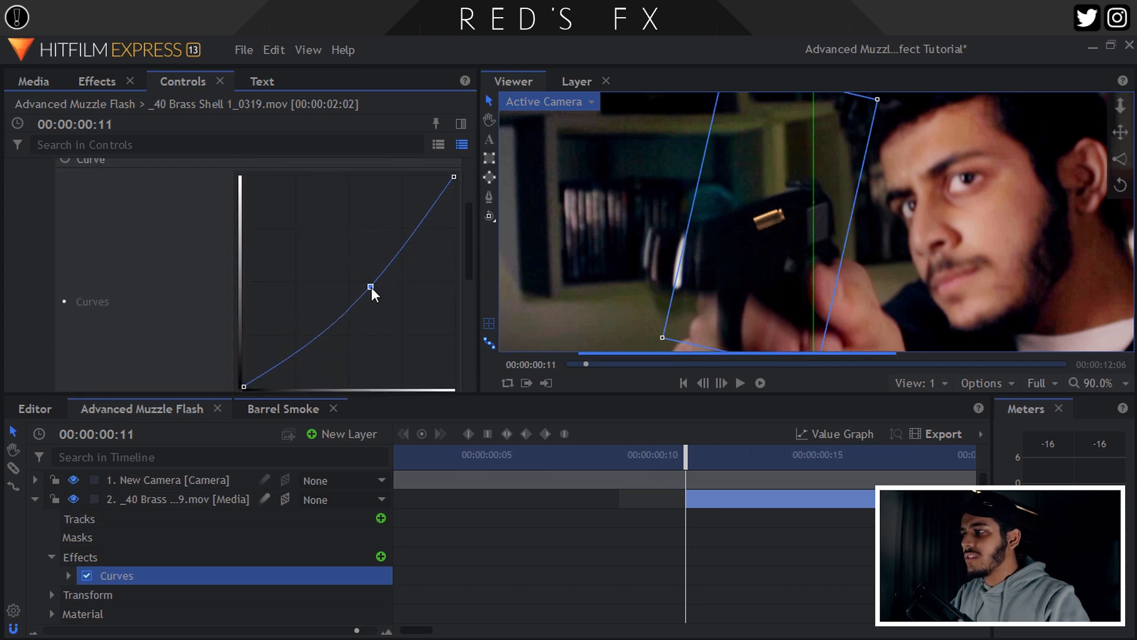
pyautogui.click(311, 359)
pyautogui.moveTo(311, 360); pyautogui.dragTo(307, 356)
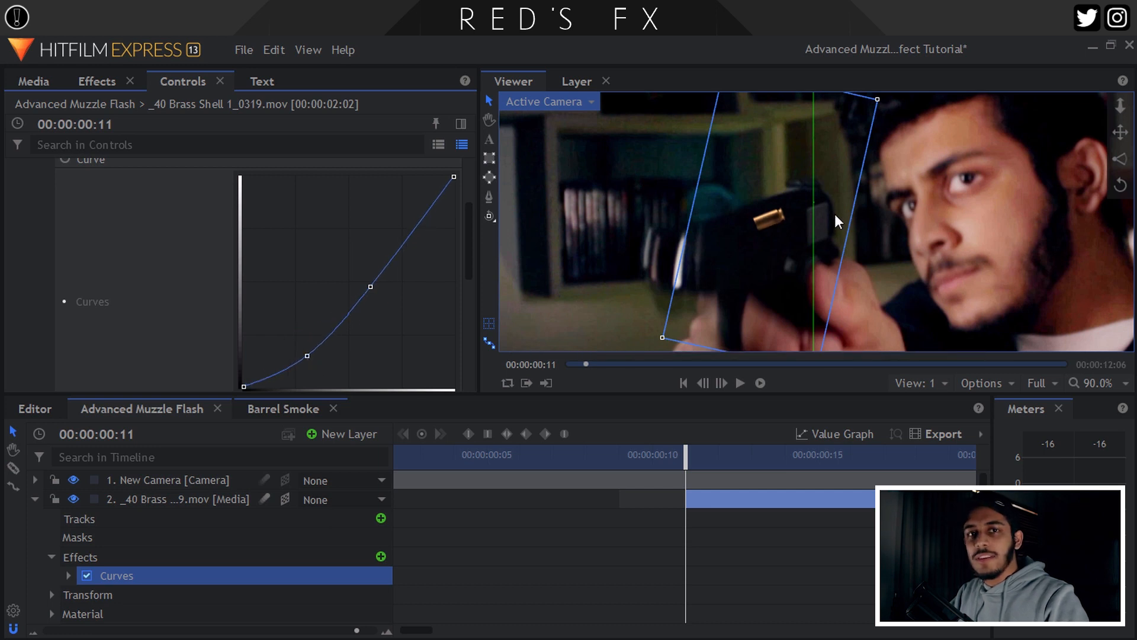
# Apply Lens Blur to the brass shell layer from an Effects search for 'len'.
pyautogui.click(98, 81)
pyautogui.doubleClick(90, 118)
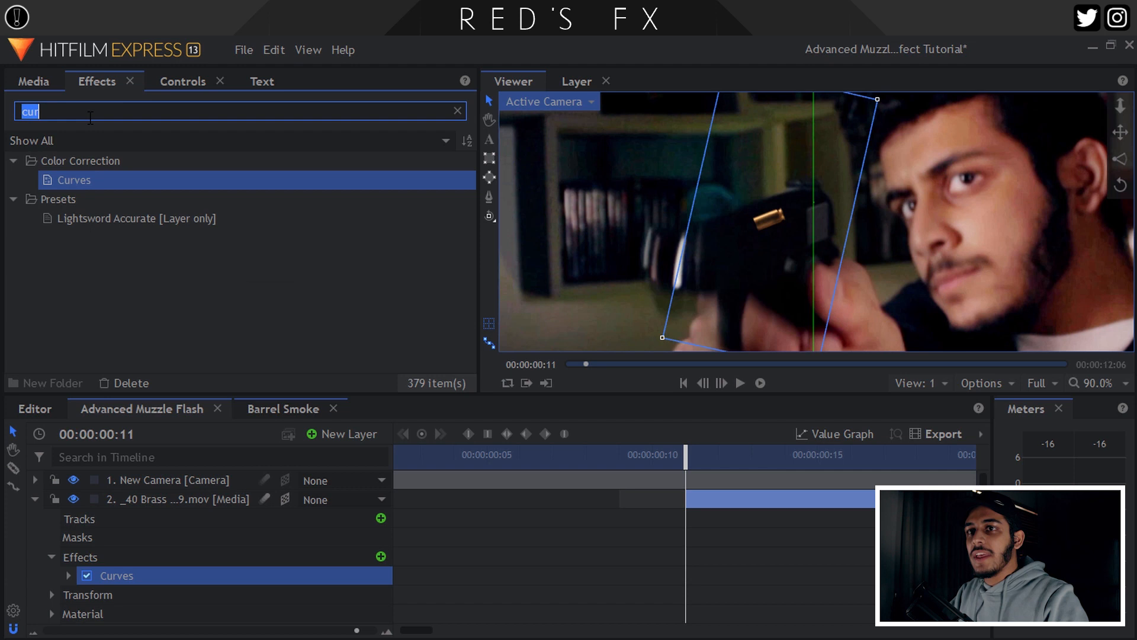
pyautogui.write('len')
pyautogui.moveTo(104, 180); pyautogui.dragTo(204, 496)
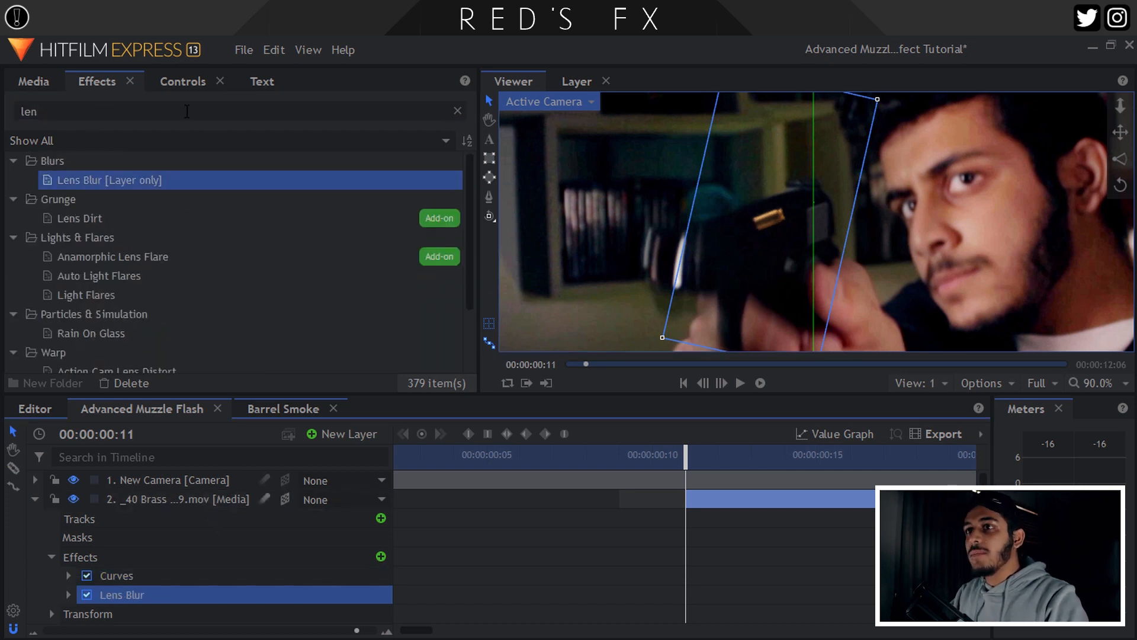
pyautogui.scroll(-4, 30, 285)
pyautogui.scroll(2, 32, 220)
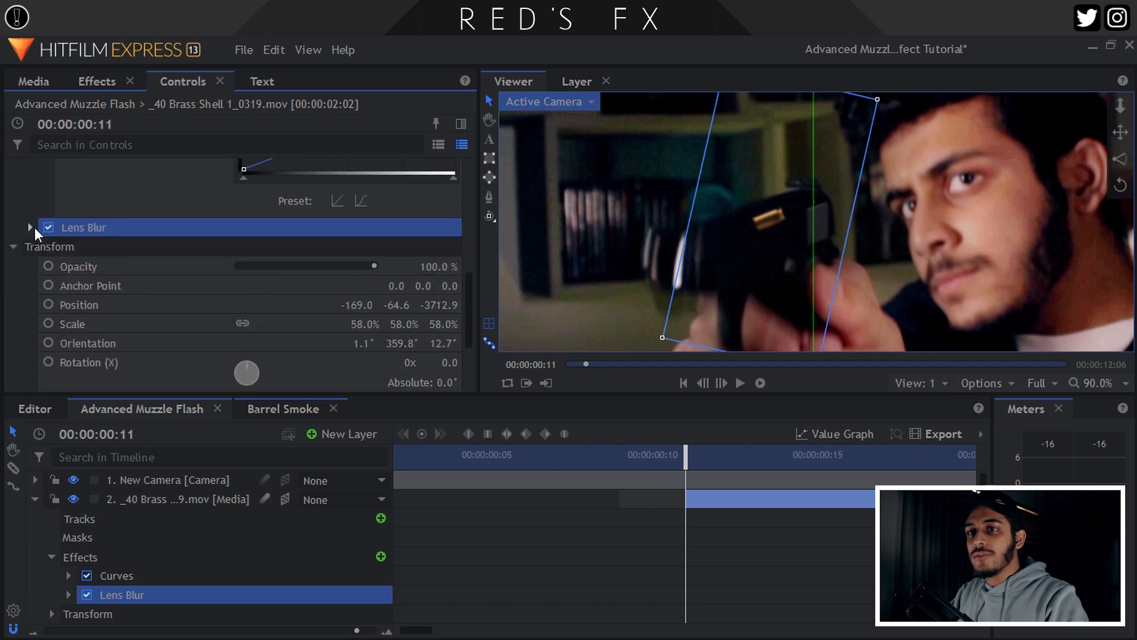
# Try Lens Blur radius values of 2, 5 and 15 px.
pyautogui.click(32, 227)
pyautogui.click(440, 286)
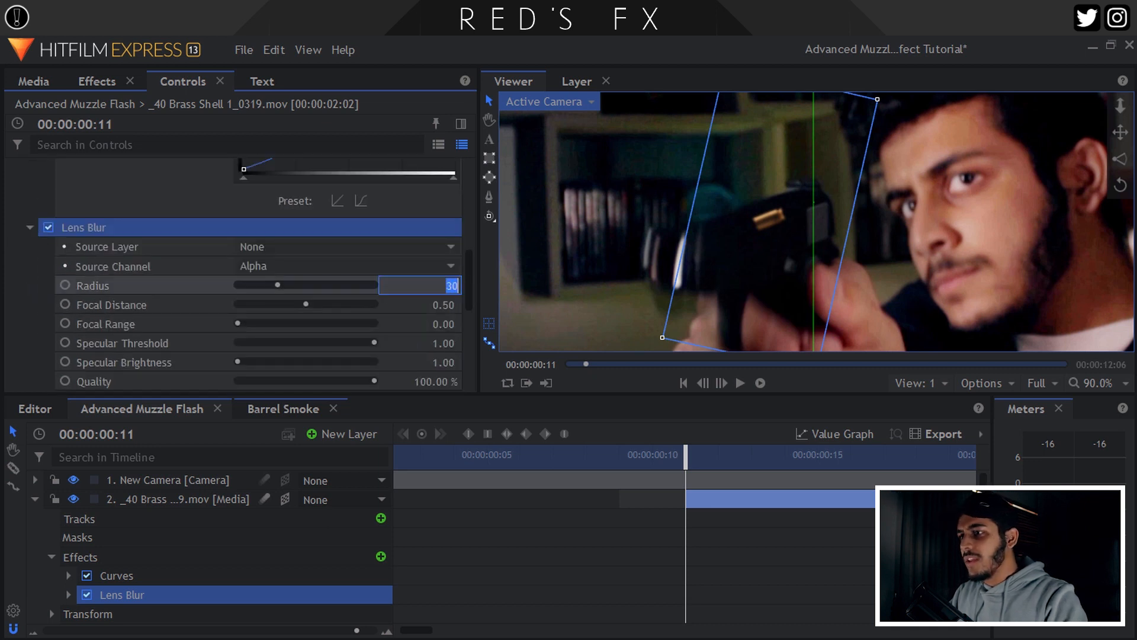
pyautogui.press('Return')
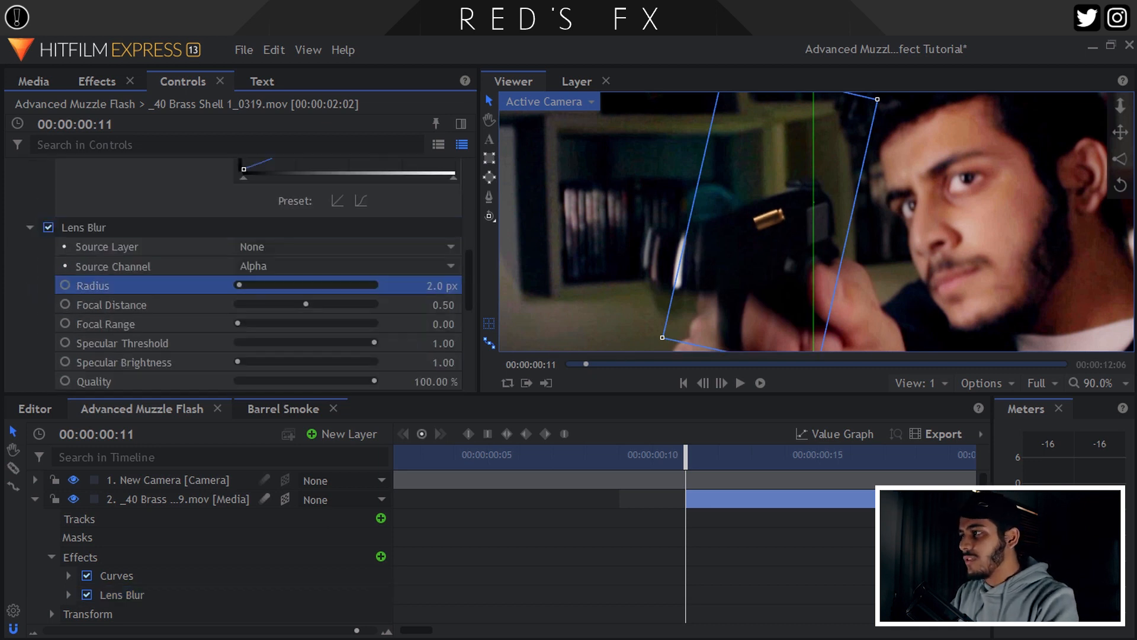
pyautogui.click(425, 286)
pyautogui.write('5')
pyautogui.press('Return')
pyautogui.scroll(6, 929, 196)
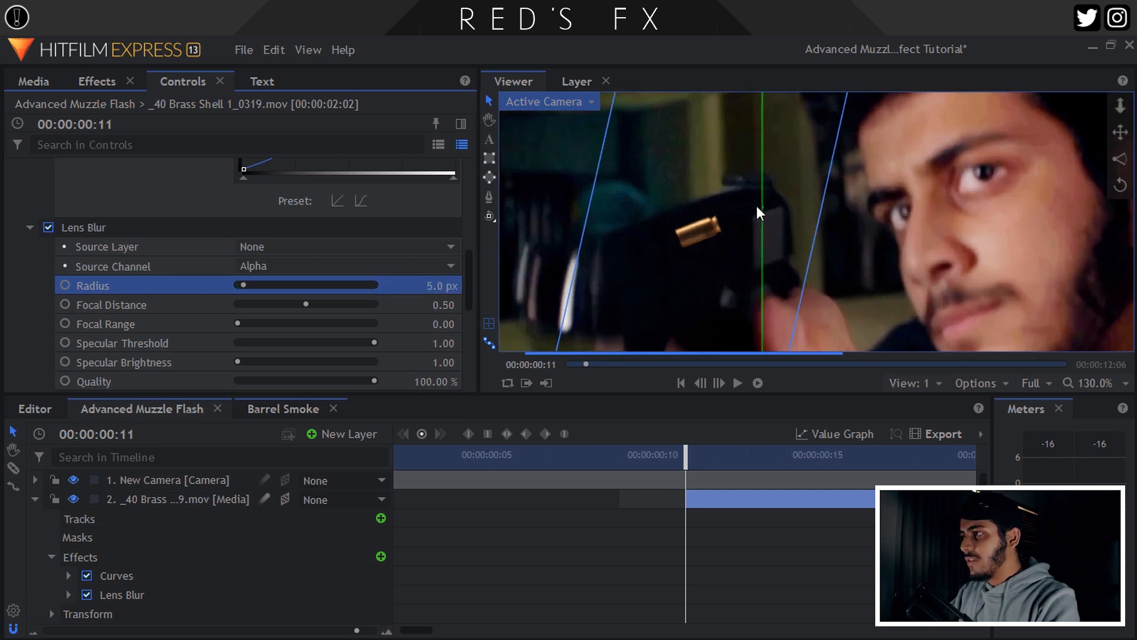
pyautogui.moveTo(424, 285); pyautogui.dragTo(431, 286)
pyautogui.click(427, 286)
pyautogui.press('Return')
# Settle the Lens Blur radius at 12 px and save the project.
pyautogui.hotkey('ctrl', 's')
pyautogui.click(431, 286)
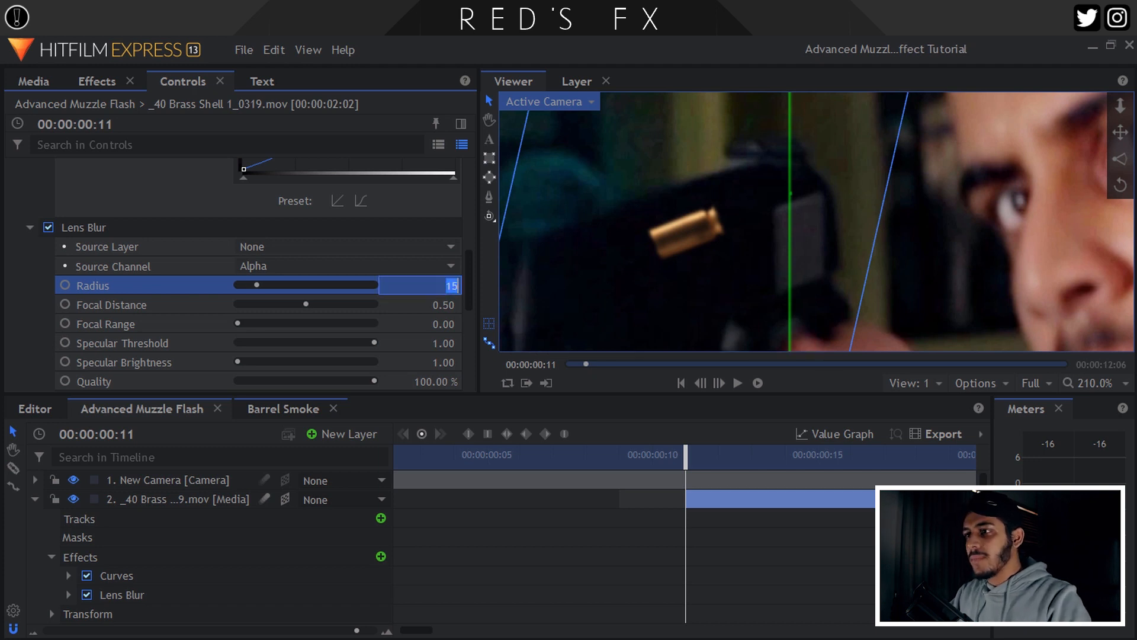
pyautogui.write('12')
pyautogui.press('Return')
pyautogui.hotkey('ctrl', 's')
pyautogui.scroll(5, 452, 289)
pyautogui.click(14, 192)
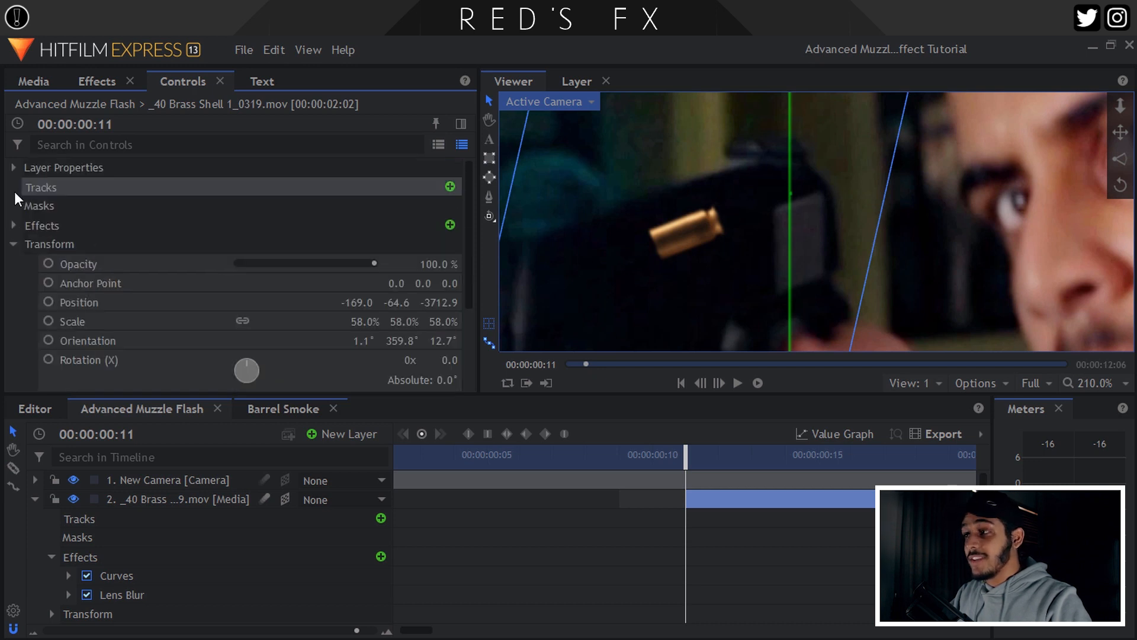
# Keyframe the shell's position at frame 11 and move it off the right edge at frame 15.
pyautogui.click(1088, 383)
pyautogui.click(1084, 567)
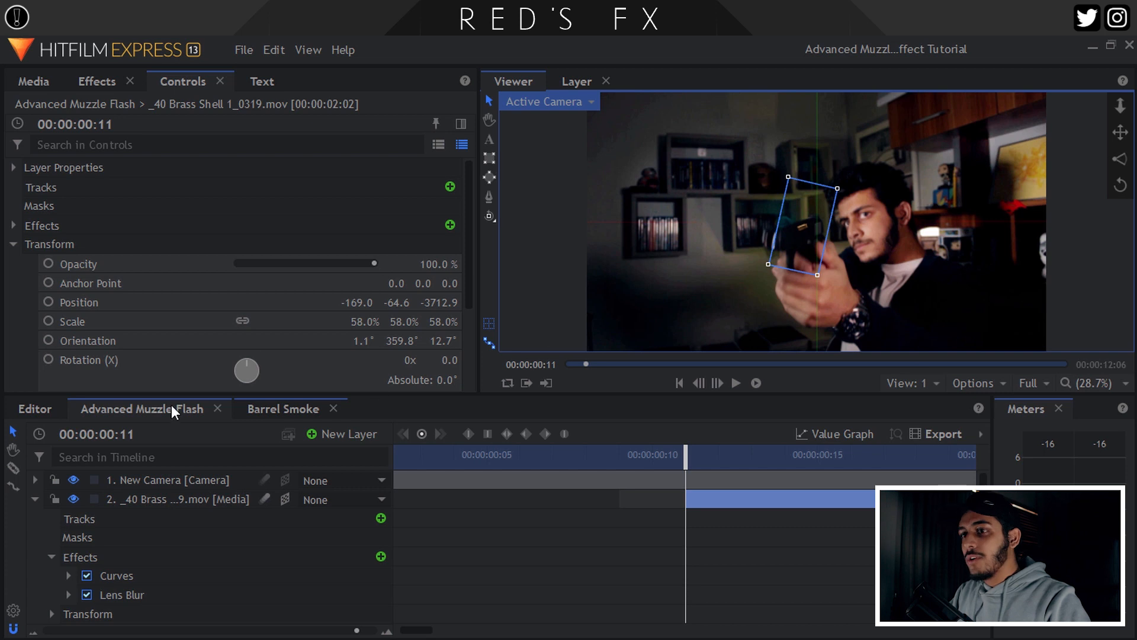
pyautogui.click(184, 499)
pyautogui.click(48, 302)
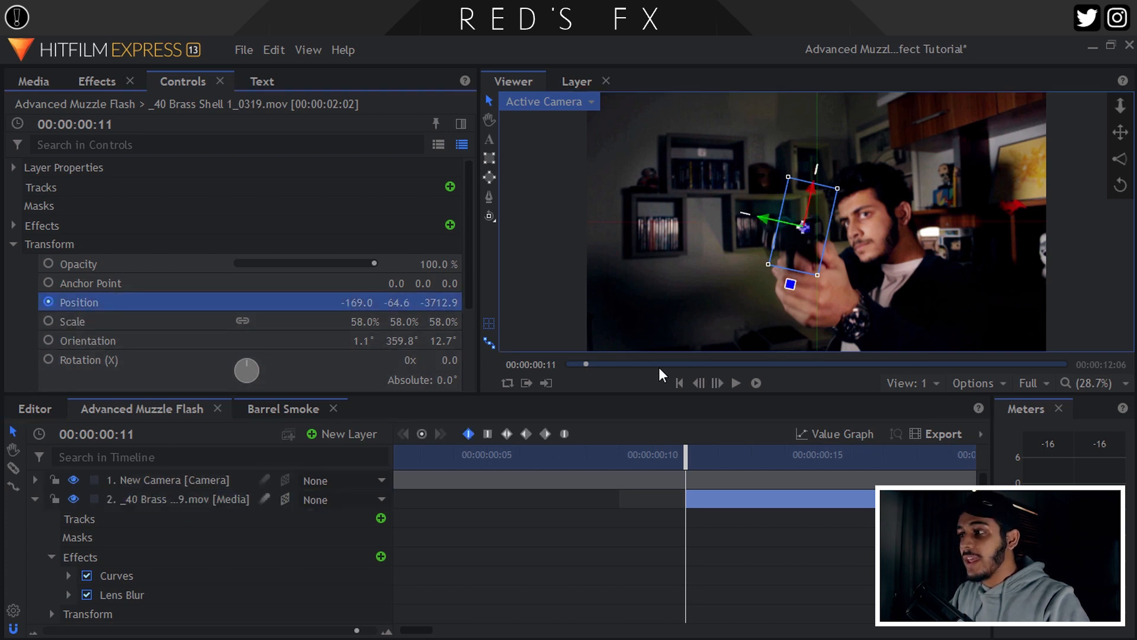
pyautogui.click(712, 385)
pyautogui.click(713, 385)
pyautogui.click(712, 385)
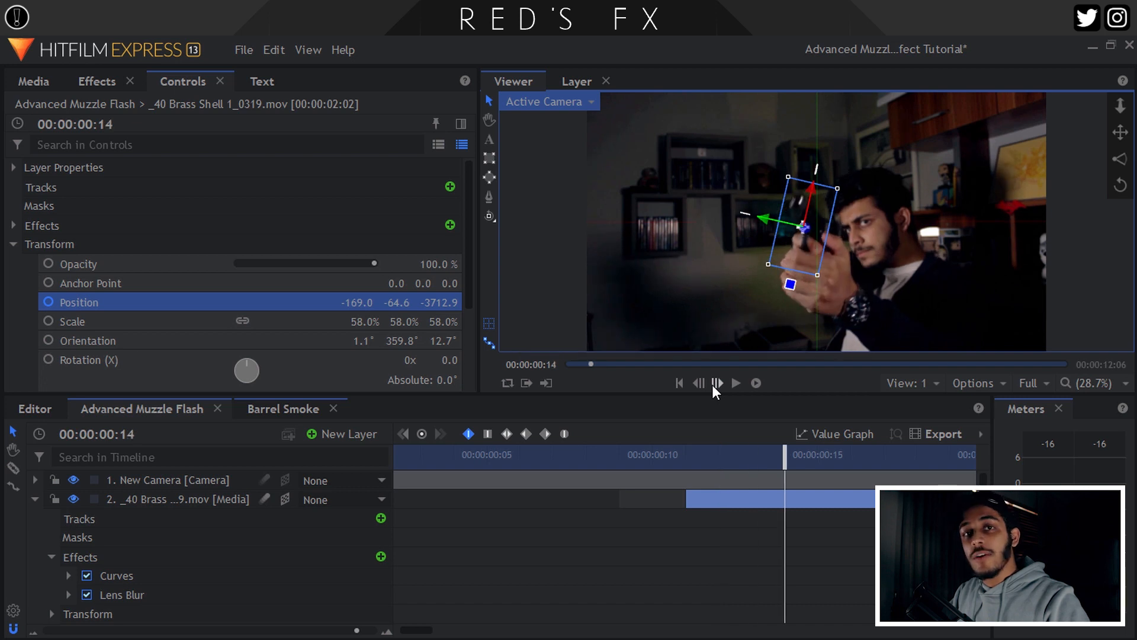
pyautogui.click(713, 385)
pyautogui.moveTo(801, 237); pyautogui.dragTo(1105, 262)
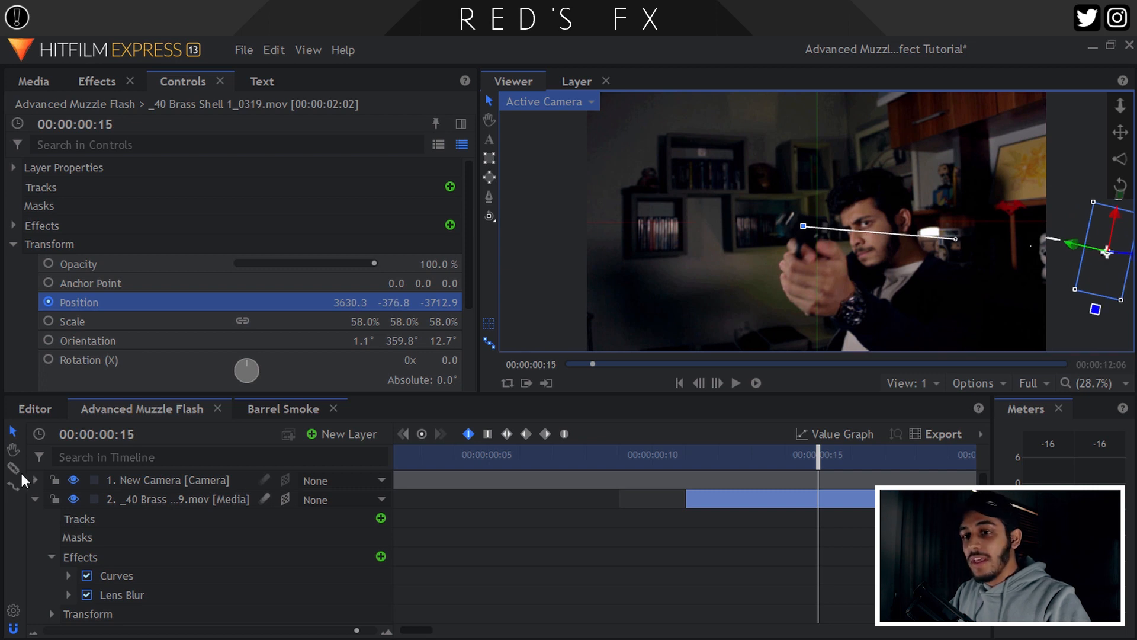
# Step through frames 11 to 14 to review the shell's flight.
pyautogui.click(31, 496)
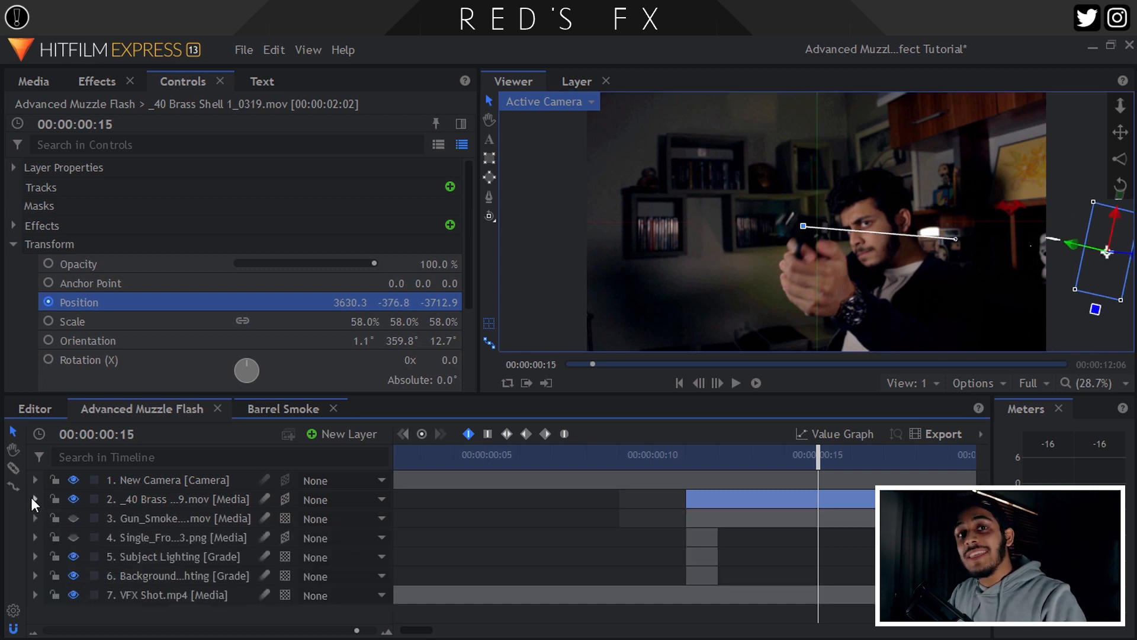
pyautogui.click(686, 459)
pyautogui.click(720, 386)
pyautogui.click(720, 386)
pyautogui.click(720, 387)
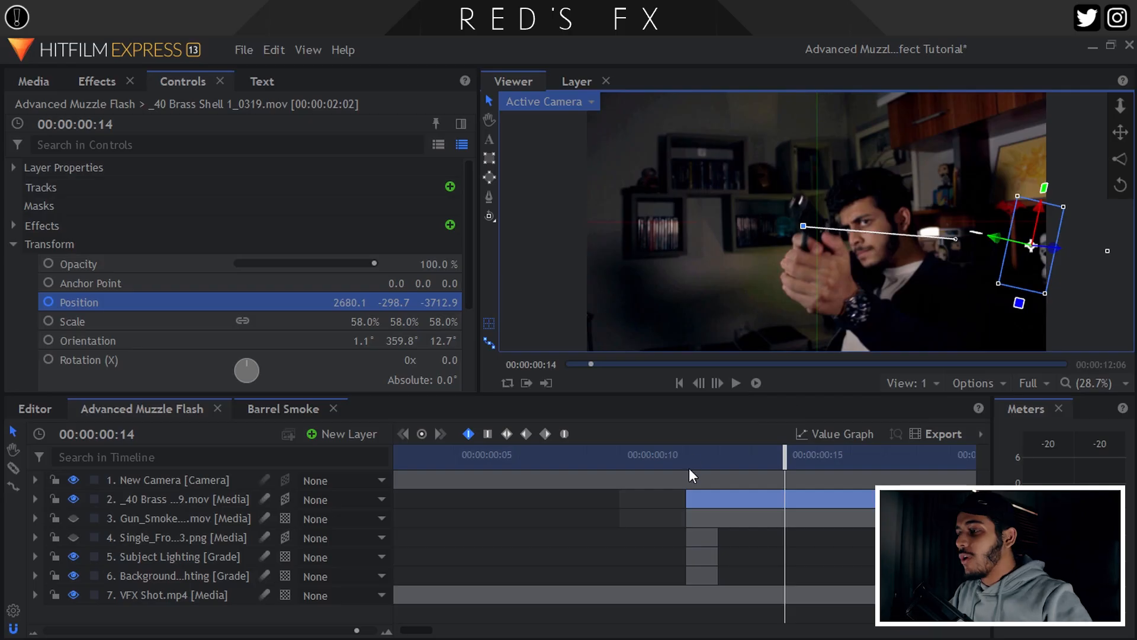
pyautogui.click(689, 462)
pyautogui.click(716, 384)
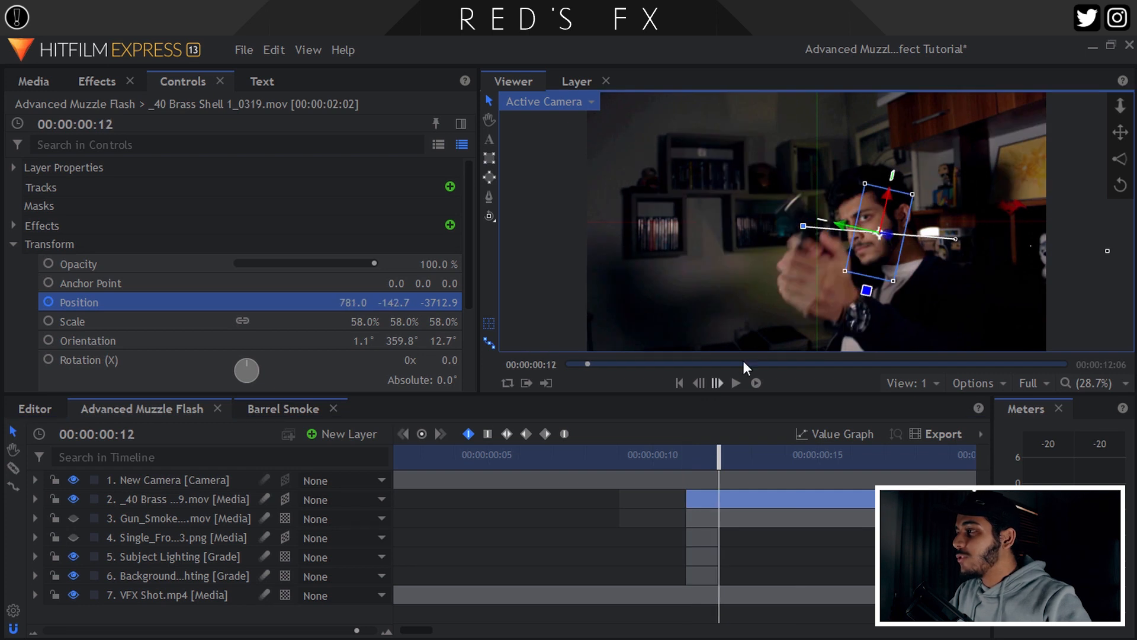
pyautogui.click(710, 382)
pyautogui.click(711, 382)
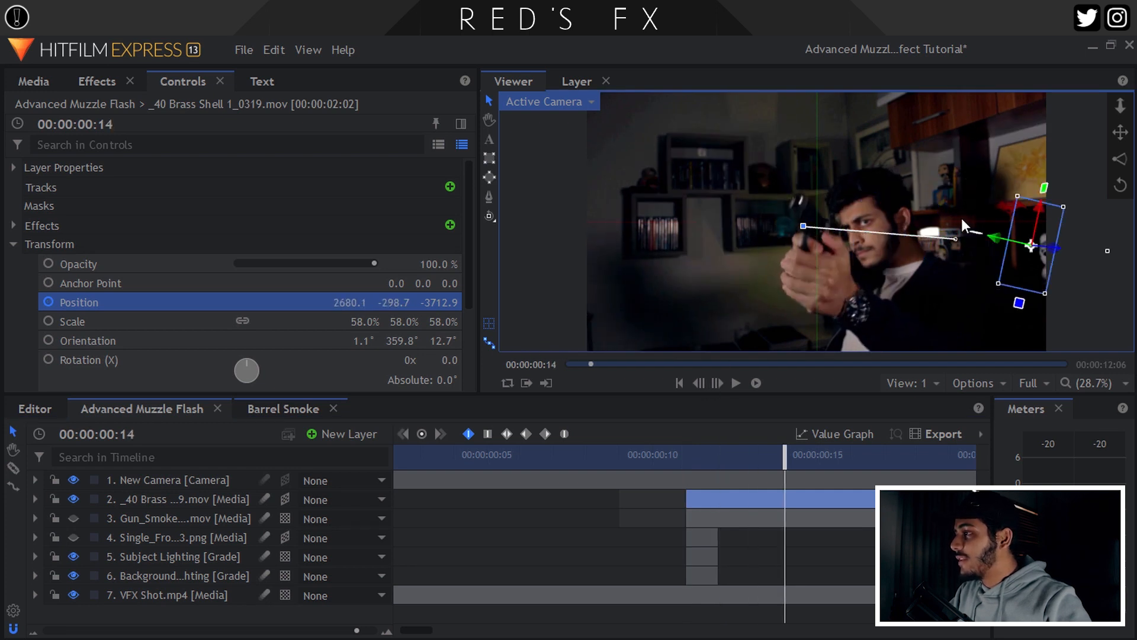
# Bend the shell's motion path into an upward arc at frame 14.
pyautogui.moveTo(957, 239); pyautogui.dragTo(953, 106)
pyautogui.click(695, 382)
pyautogui.click(695, 382)
pyautogui.click(695, 382)
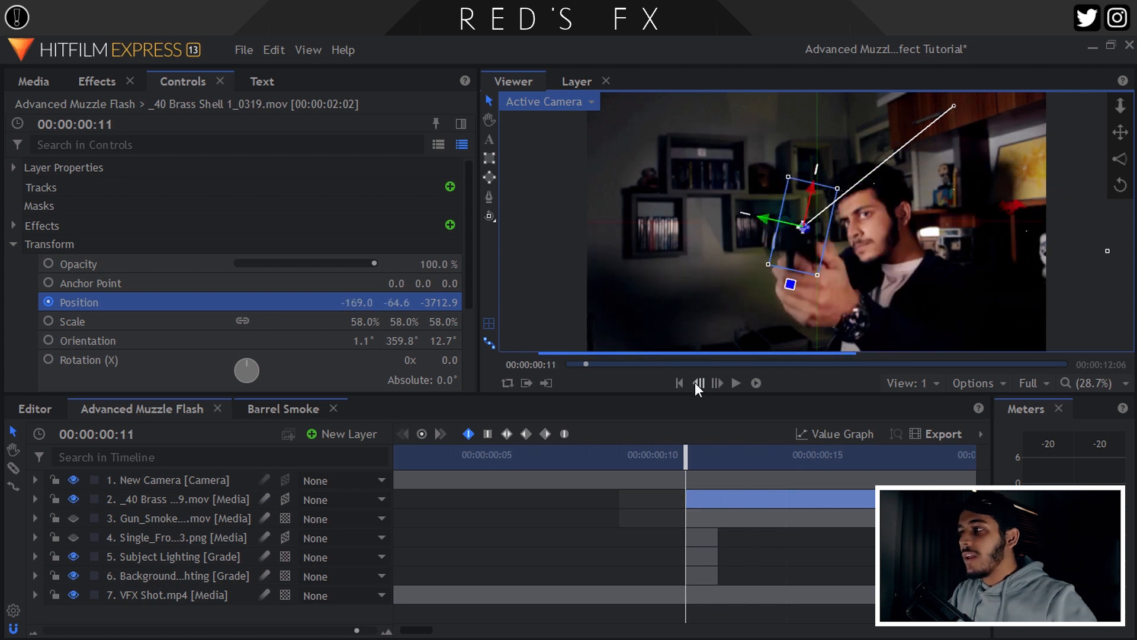
pyautogui.click(621, 454)
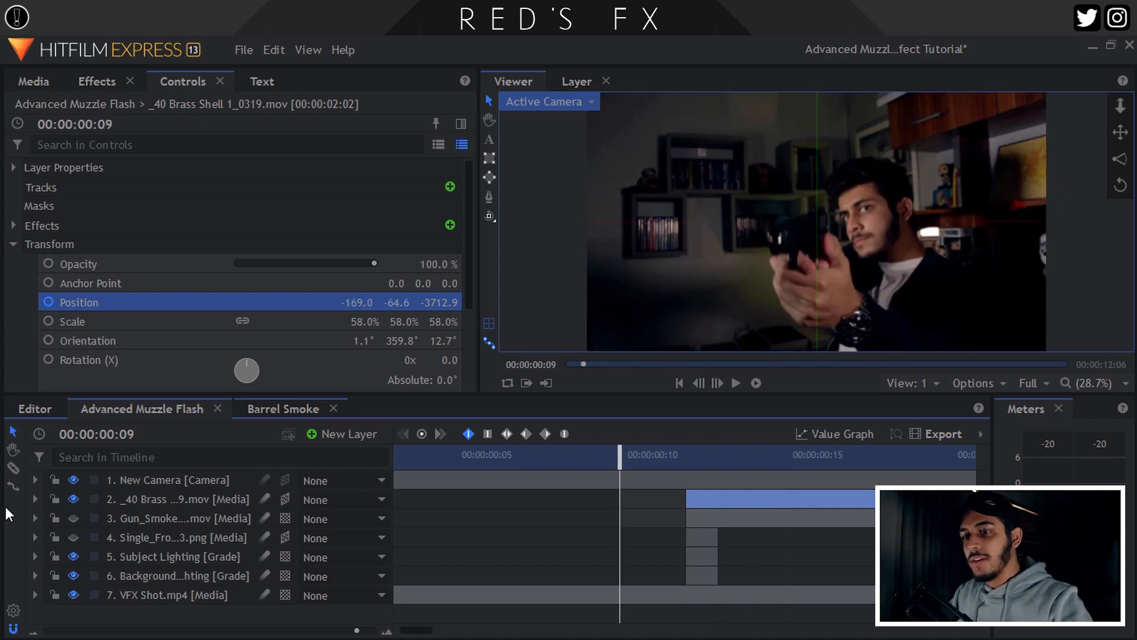
# Enable motion blur on the brass shell layer and preview the shot from frame 10.
pyautogui.click(170, 510)
pyautogui.click(168, 503)
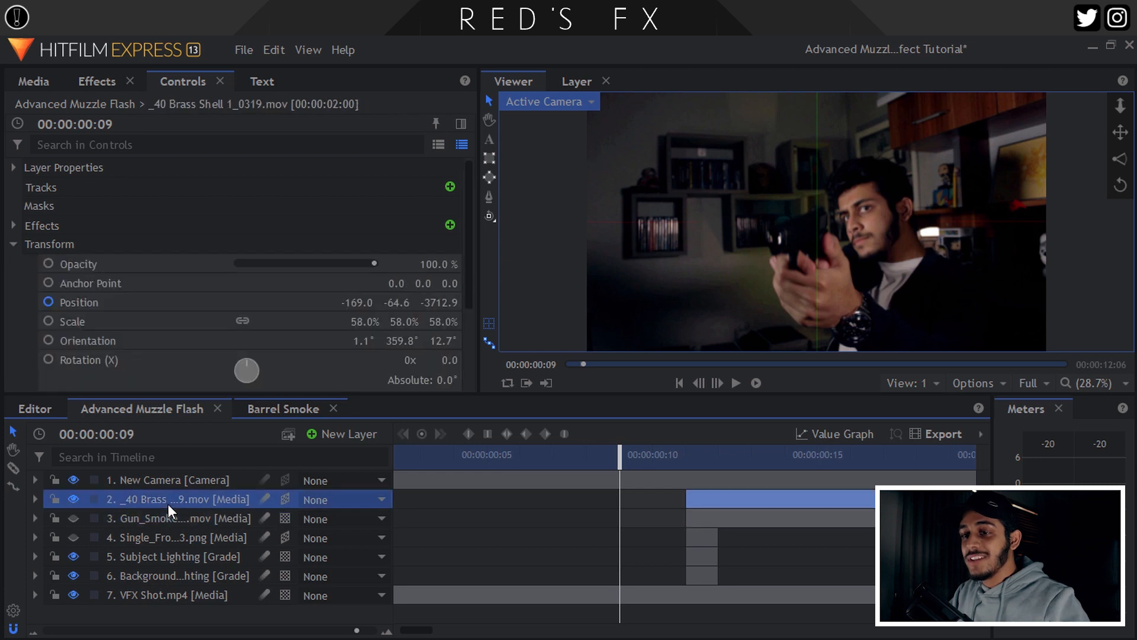
pyautogui.click(266, 499)
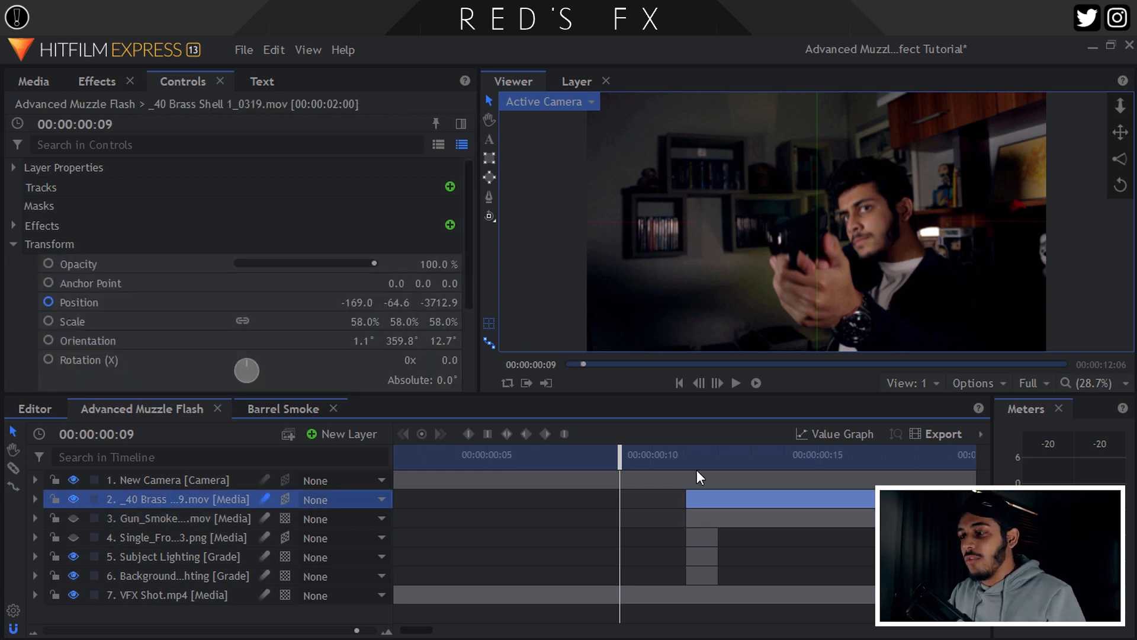
pyautogui.click(756, 383)
pyautogui.click(756, 384)
pyautogui.click(636, 457)
pyautogui.press('space')
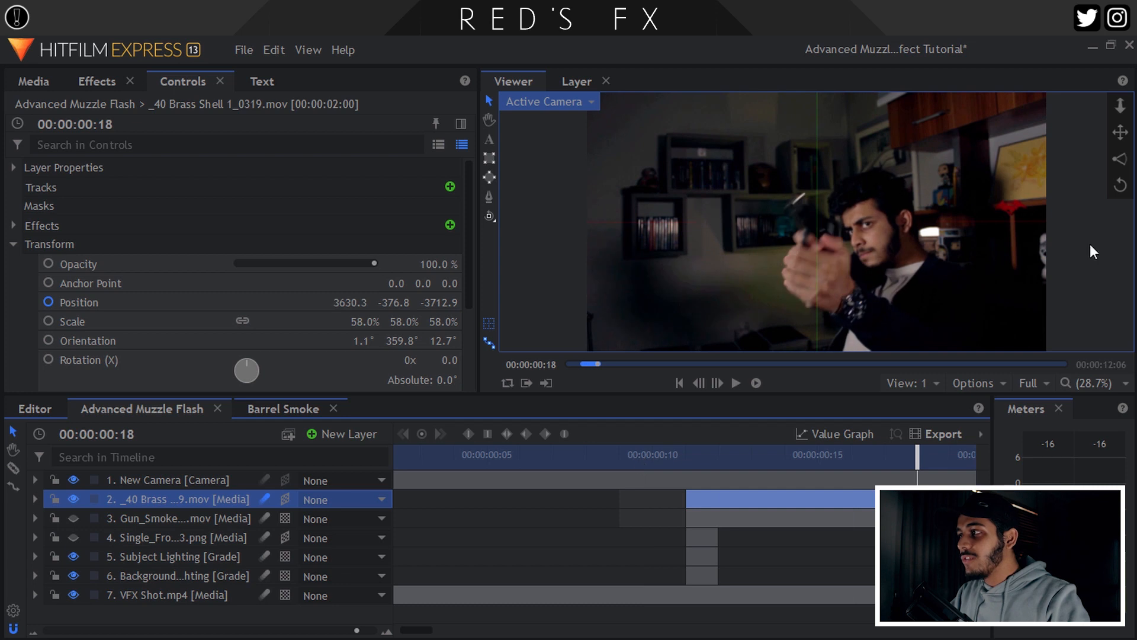
# Make the gun smoke and single-frame layers visible and play the shot from frame 9.
pyautogui.click(618, 458)
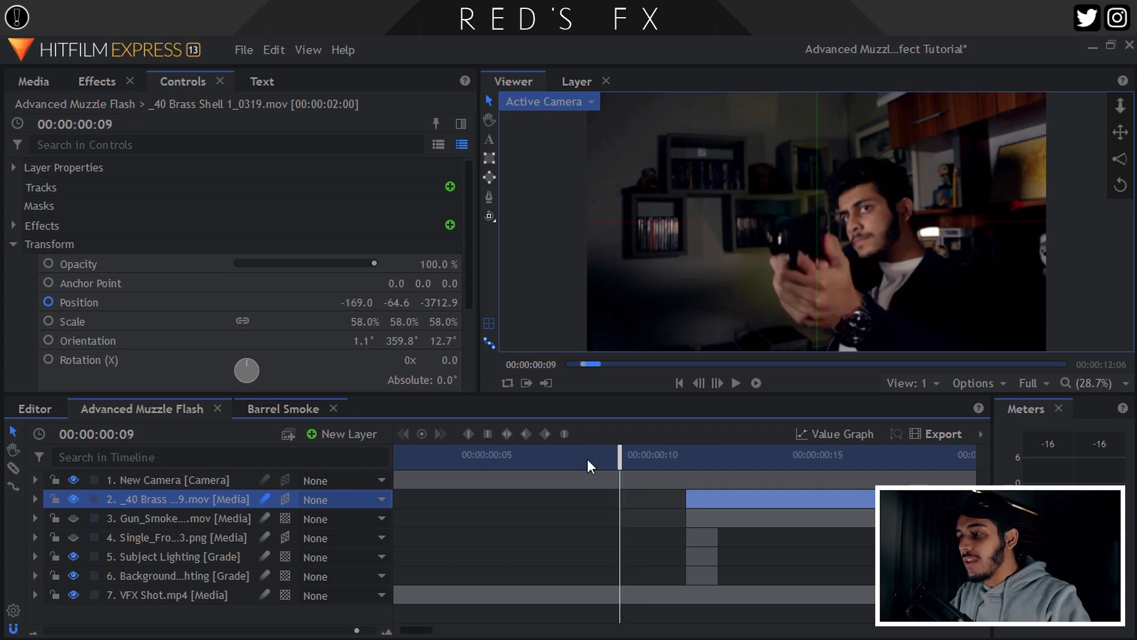
pyautogui.moveTo(73, 518); pyautogui.dragTo(73, 538)
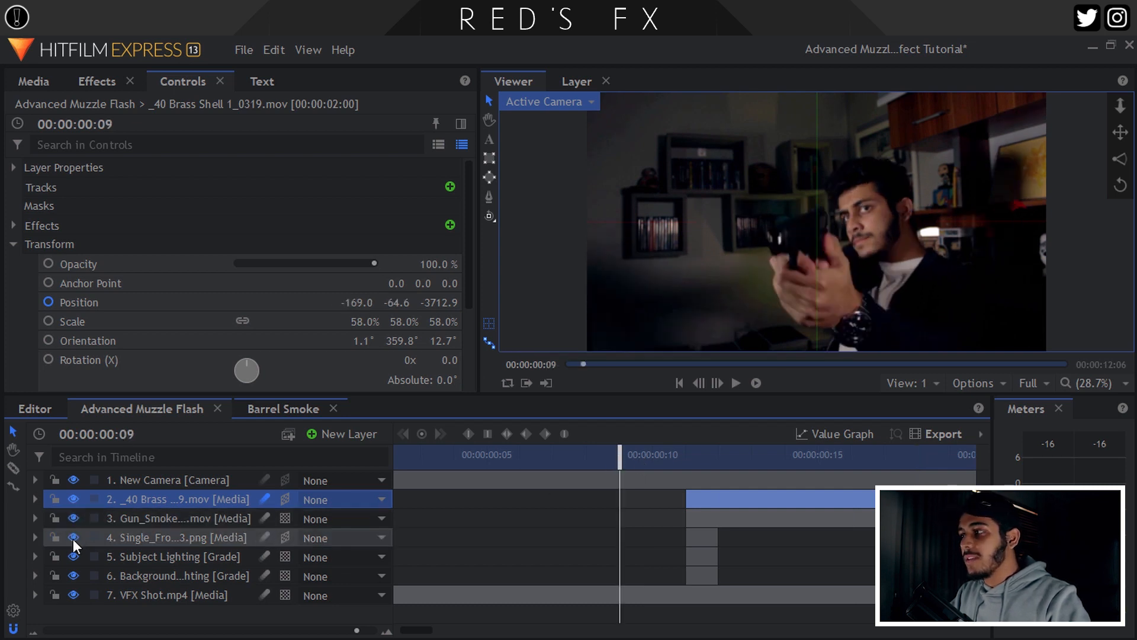
pyautogui.press('space')
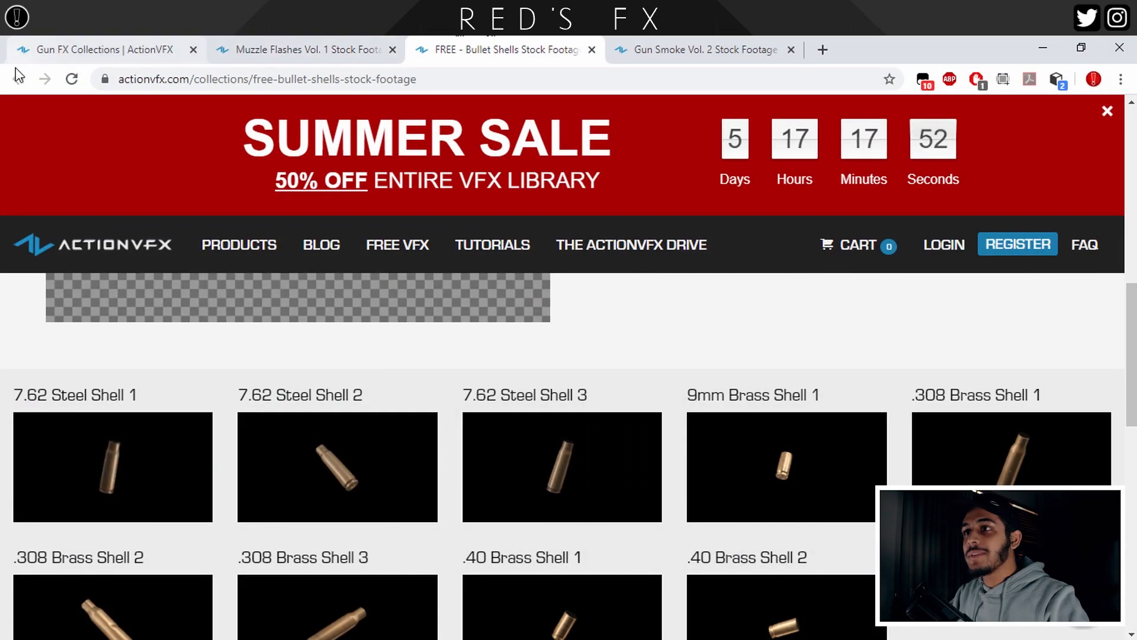
# Scroll Gun Smoke Vol. 2 to the Barrel Smoke row and preview Barrel Smoke 5.
pyautogui.click(763, 56)
pyautogui.scroll(-10, 1096, 445)
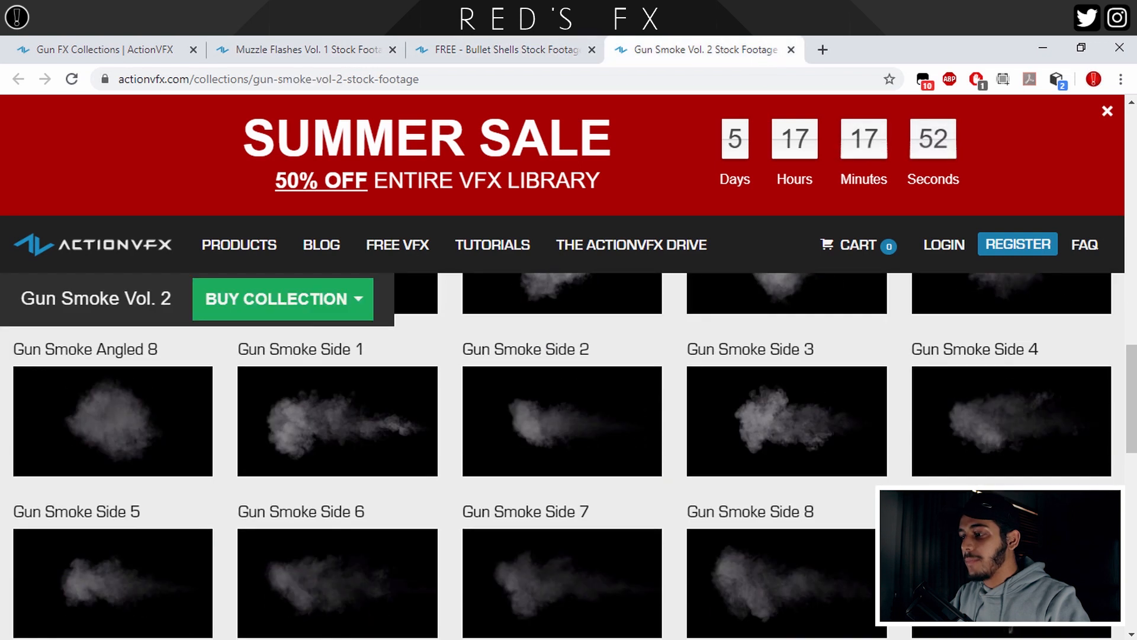
pyautogui.scroll(5, 1096, 445)
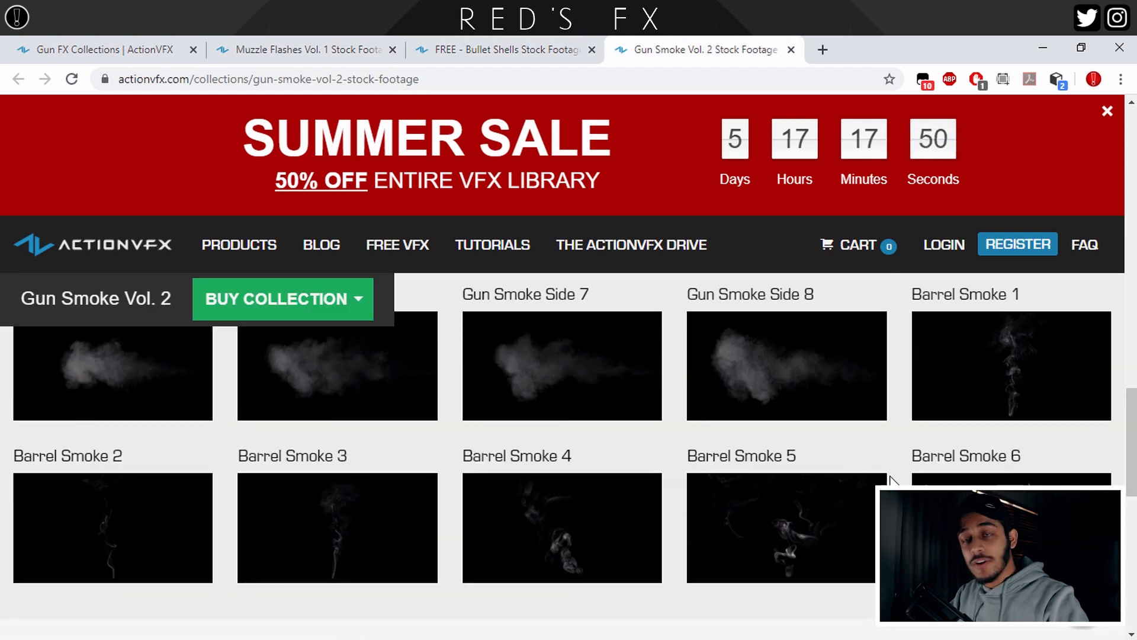
pyautogui.scroll(1, 995, 388)
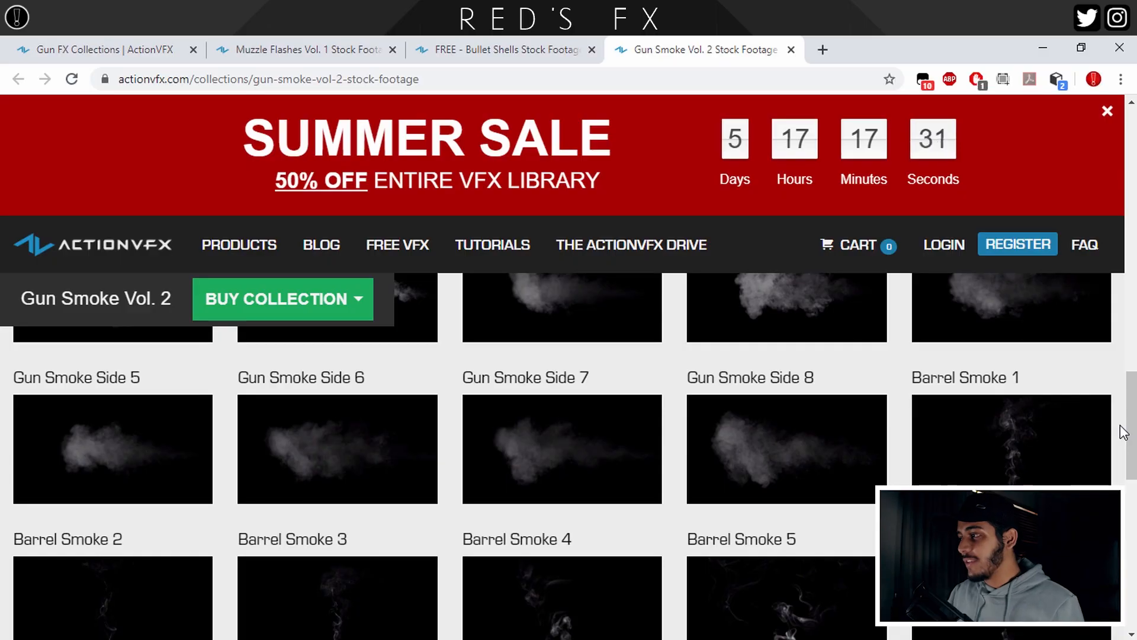
pyautogui.scroll(-3, 1122, 432)
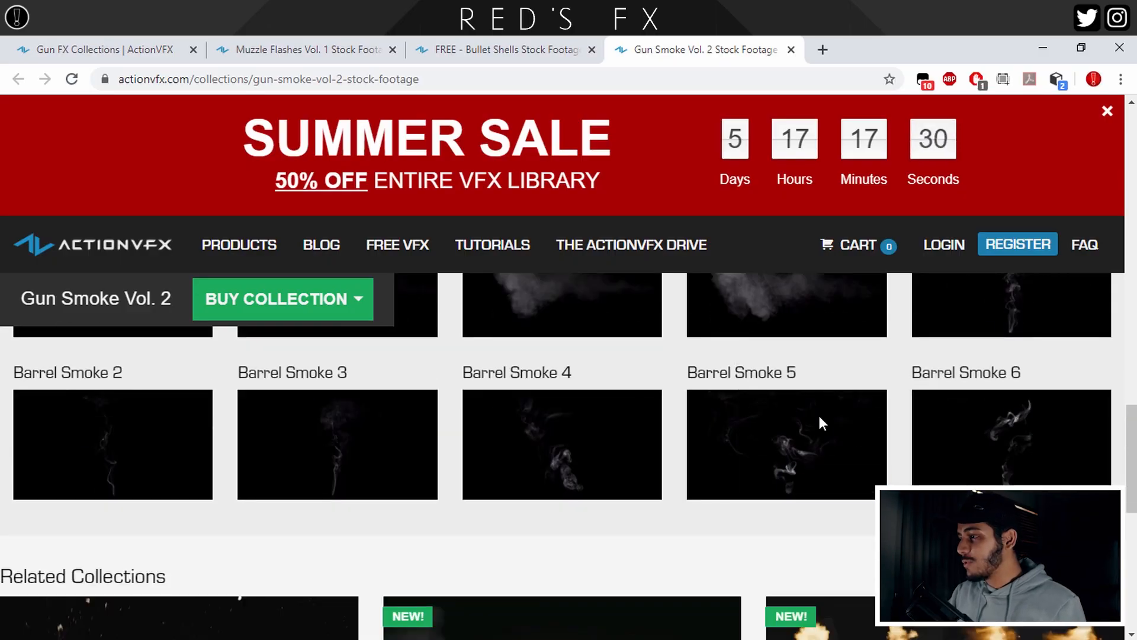
pyautogui.moveTo(820, 441)
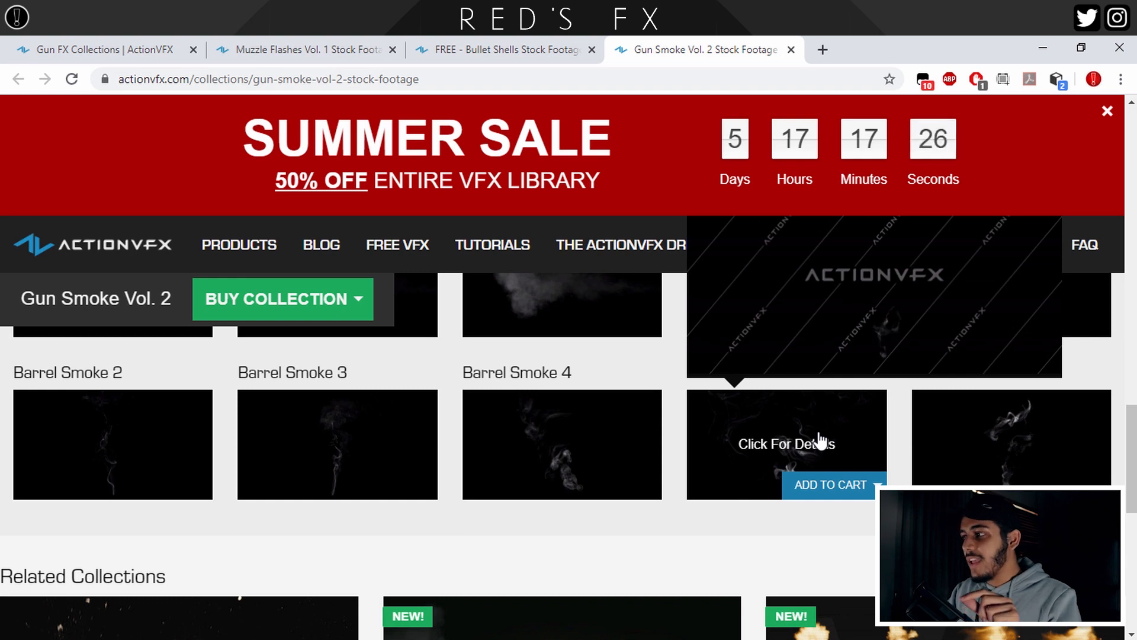
pyautogui.moveTo(872, 493)
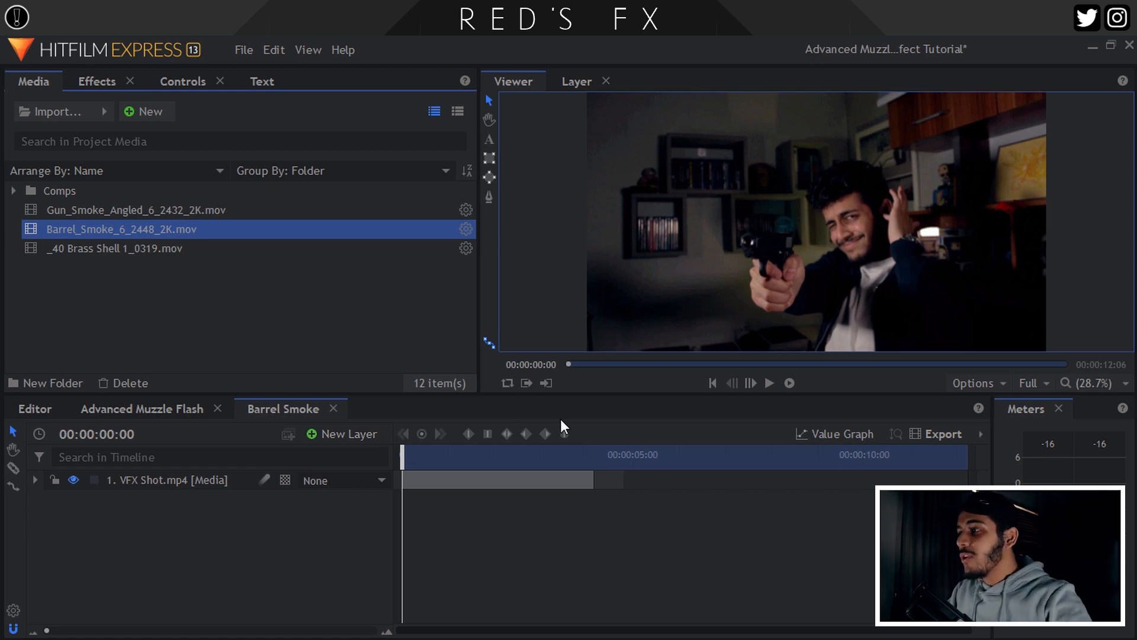
# After reviewing the footage, add a new point layer named 'Tracking Data'.
pyautogui.press('space')
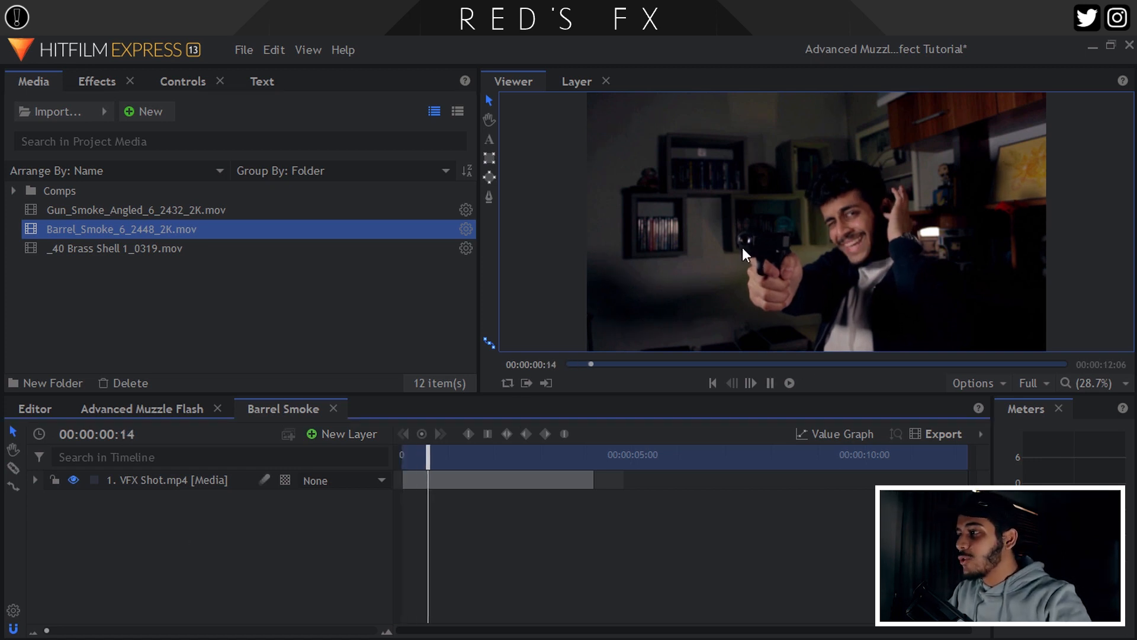
pyautogui.press('space')
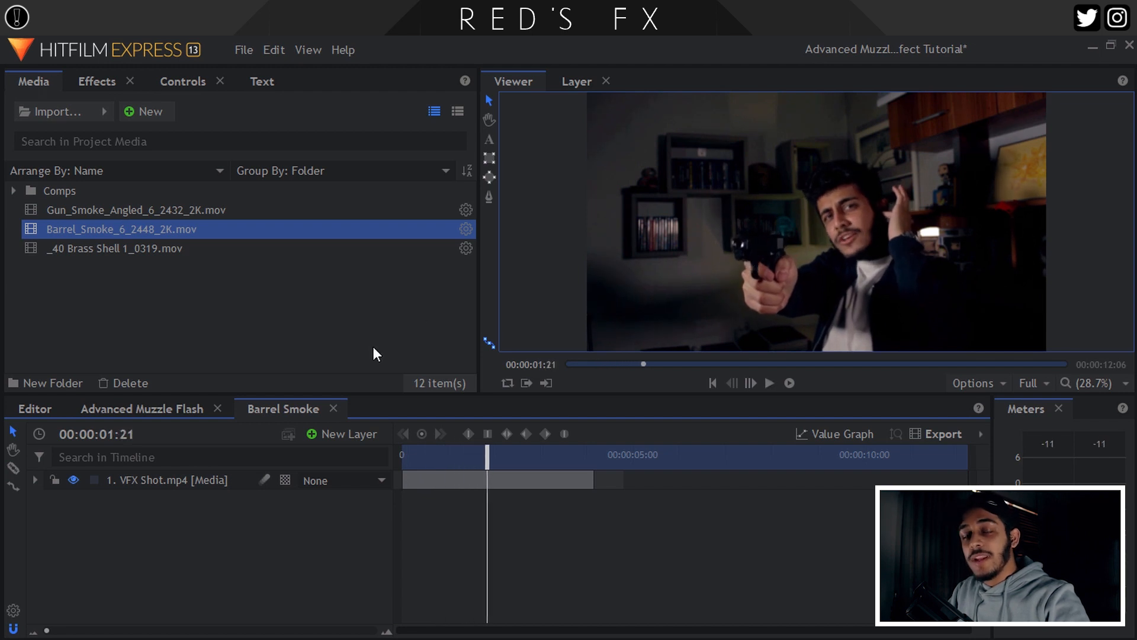
pyautogui.click(345, 435)
pyautogui.click(331, 572)
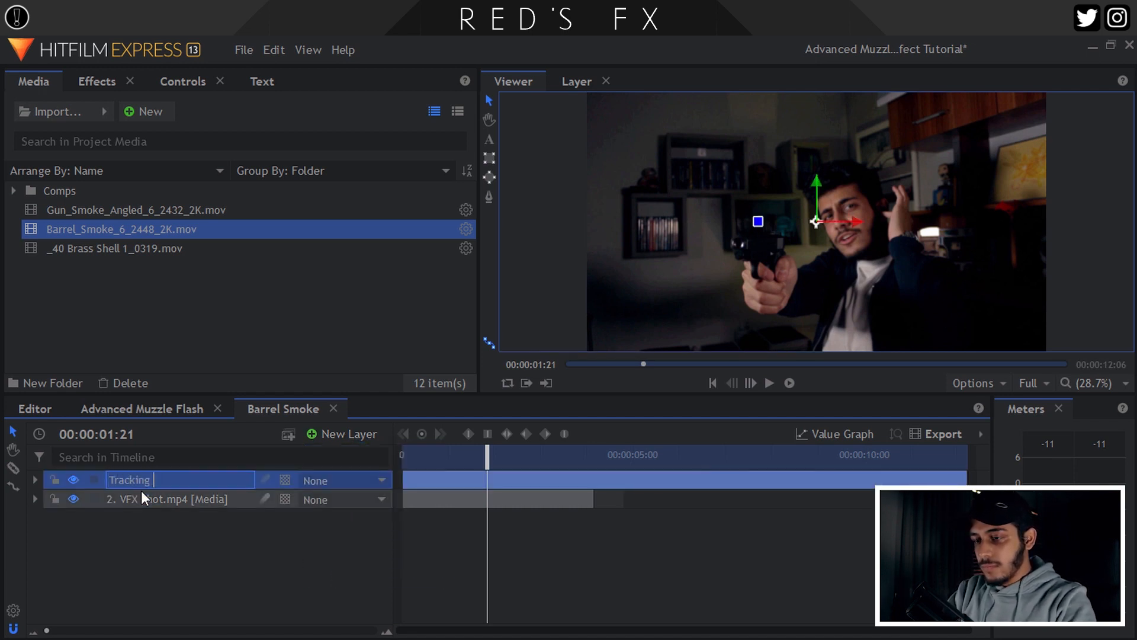
pyautogui.write('Tracking Data')
pyautogui.press('Return')
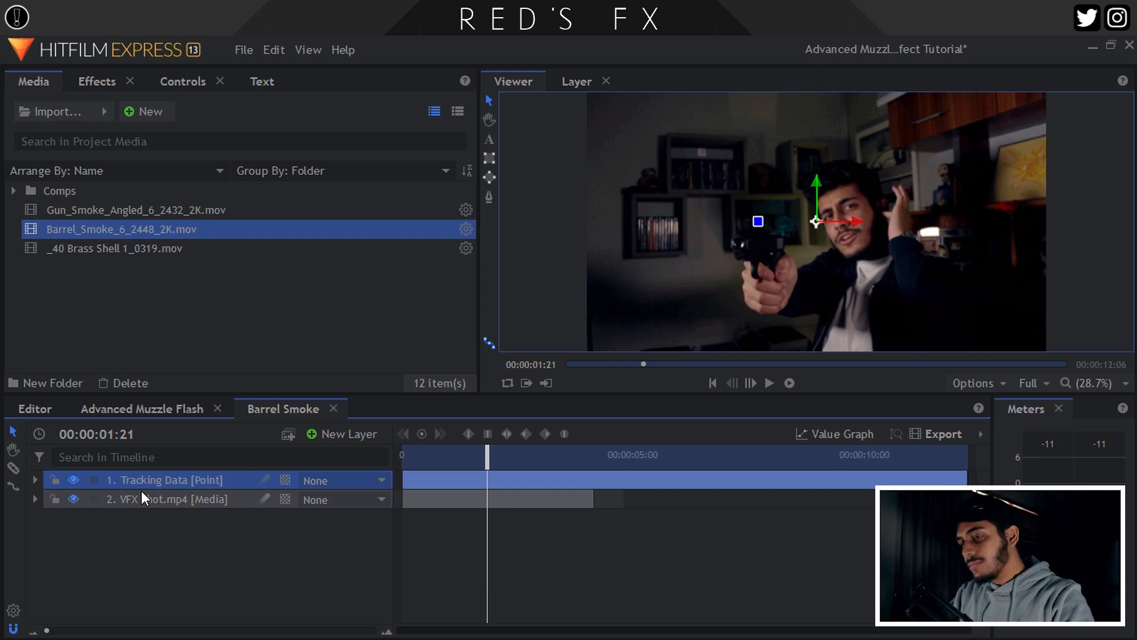
# Select the VFX Shot layer at the timeline start and show its Controls.
pyautogui.click(174, 501)
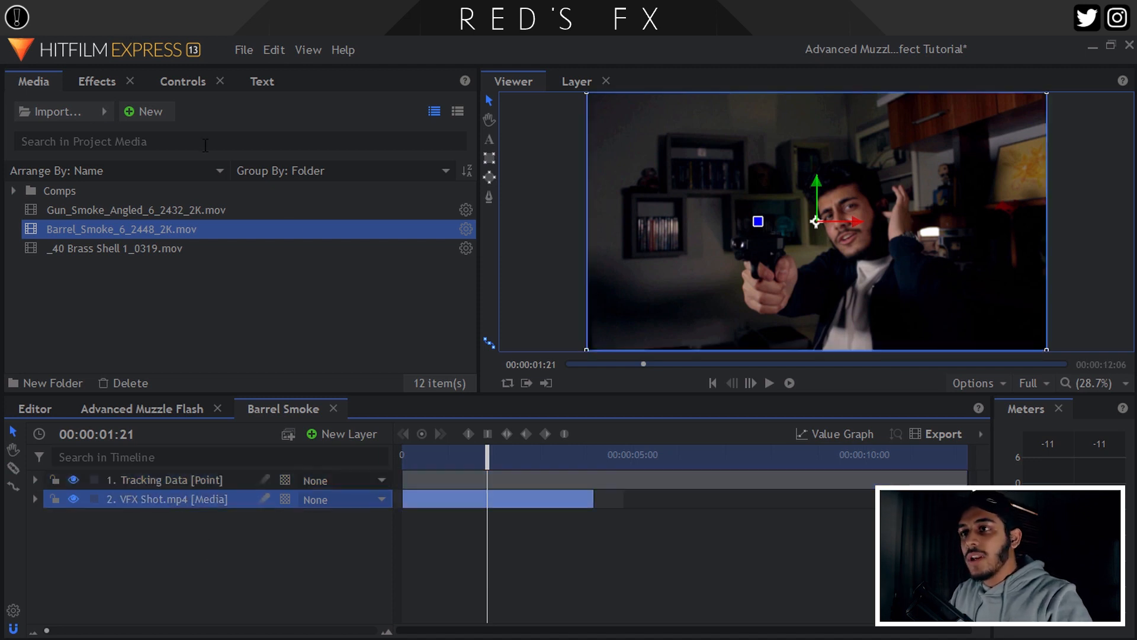
pyautogui.press('Home')
pyautogui.click(186, 82)
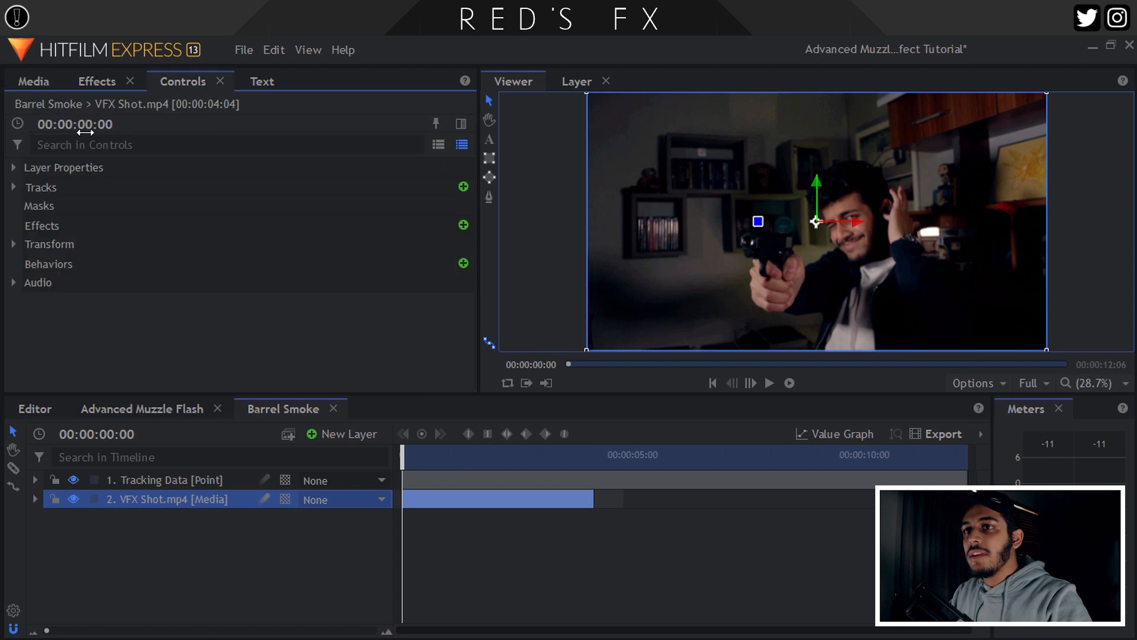
# Add a tracker to the VFX Shot layer and place it on the gun barrel.
pyautogui.click(463, 187)
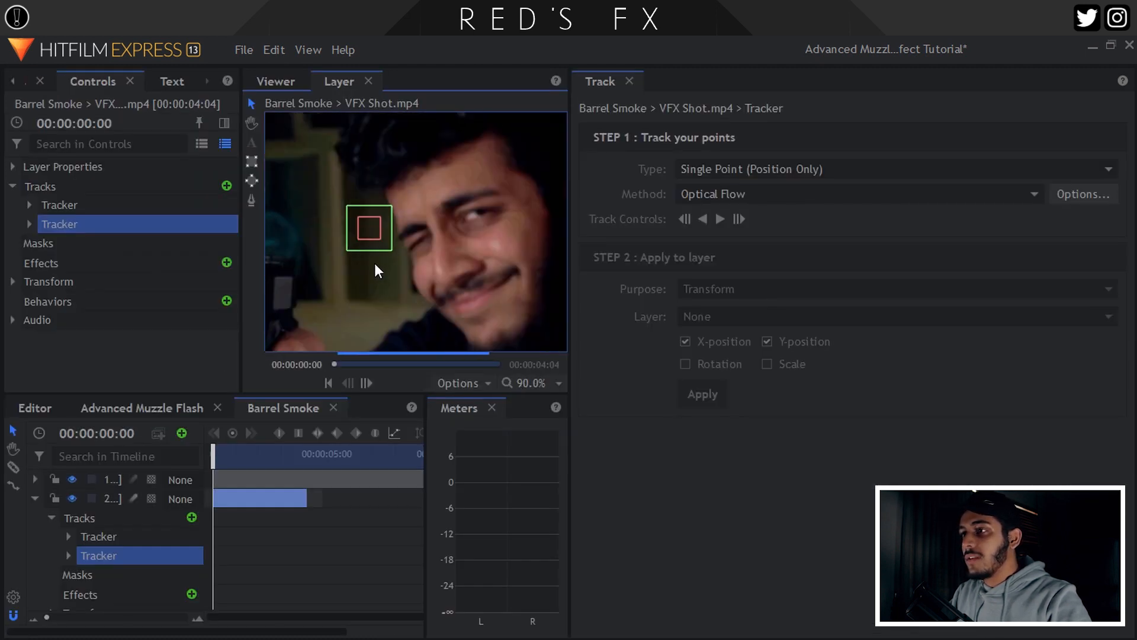
pyautogui.moveTo(375, 263); pyautogui.dragTo(508, 225)
pyautogui.scroll(2, 509, 225)
pyautogui.click(523, 173)
pyautogui.moveTo(524, 172); pyautogui.dragTo(344, 240)
pyautogui.moveTo(409, 278); pyautogui.dragTo(532, 246)
pyautogui.moveTo(467, 206); pyautogui.dragTo(398, 216)
pyautogui.scroll(3, 368, 234)
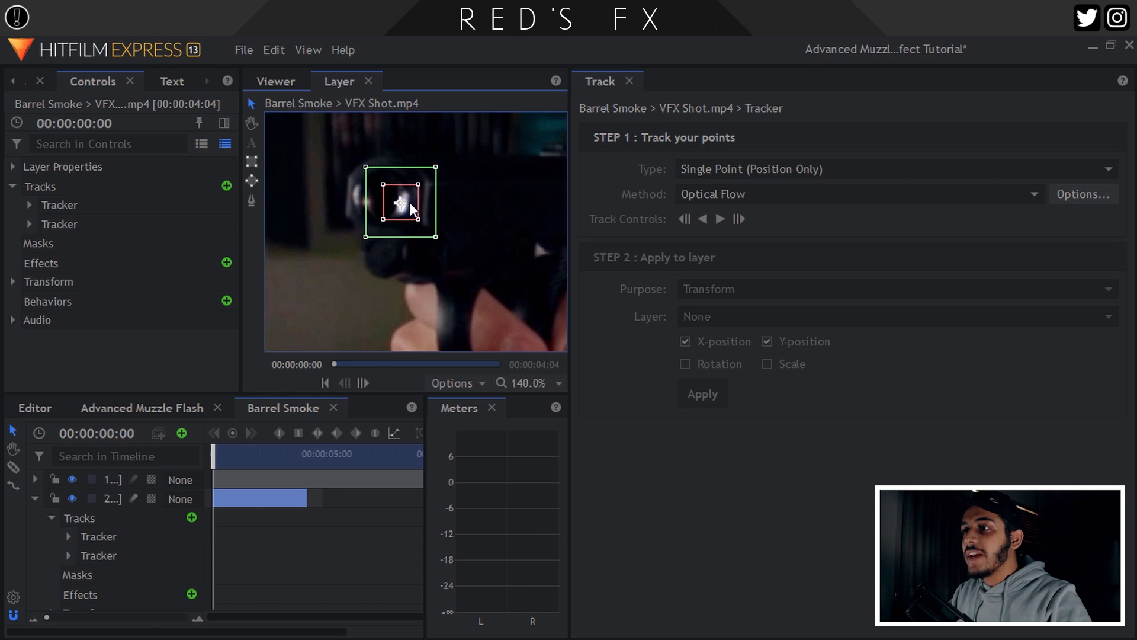
pyautogui.moveTo(403, 209); pyautogui.dragTo(404, 211)
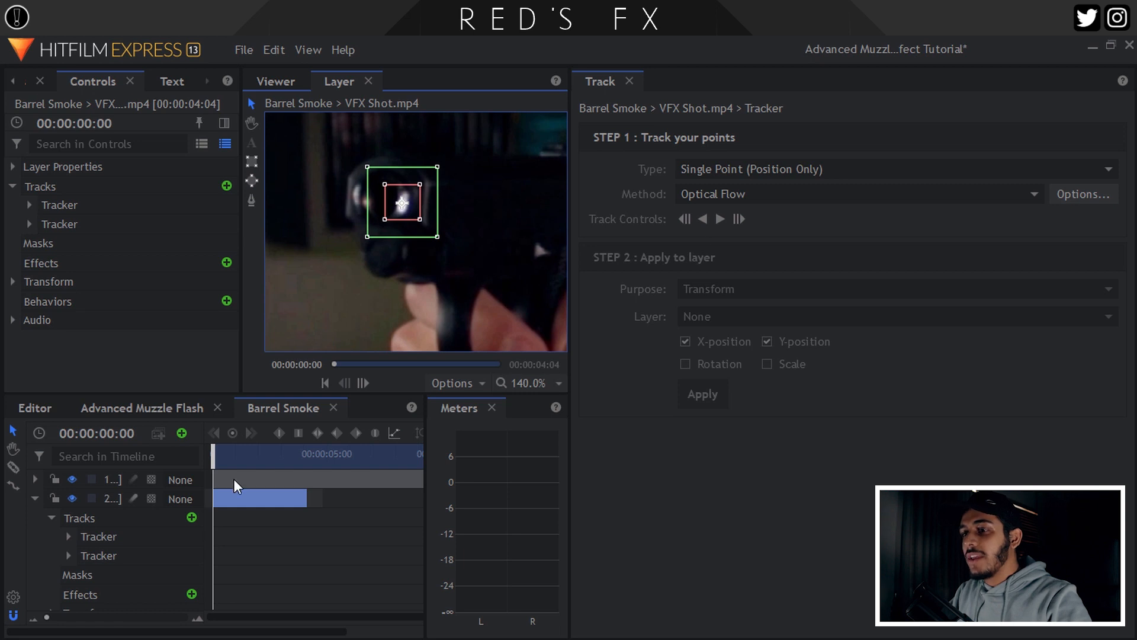
# Track the barrel forward through the clip and apply the motion to Tracking Data.
pyautogui.click(612, 86)
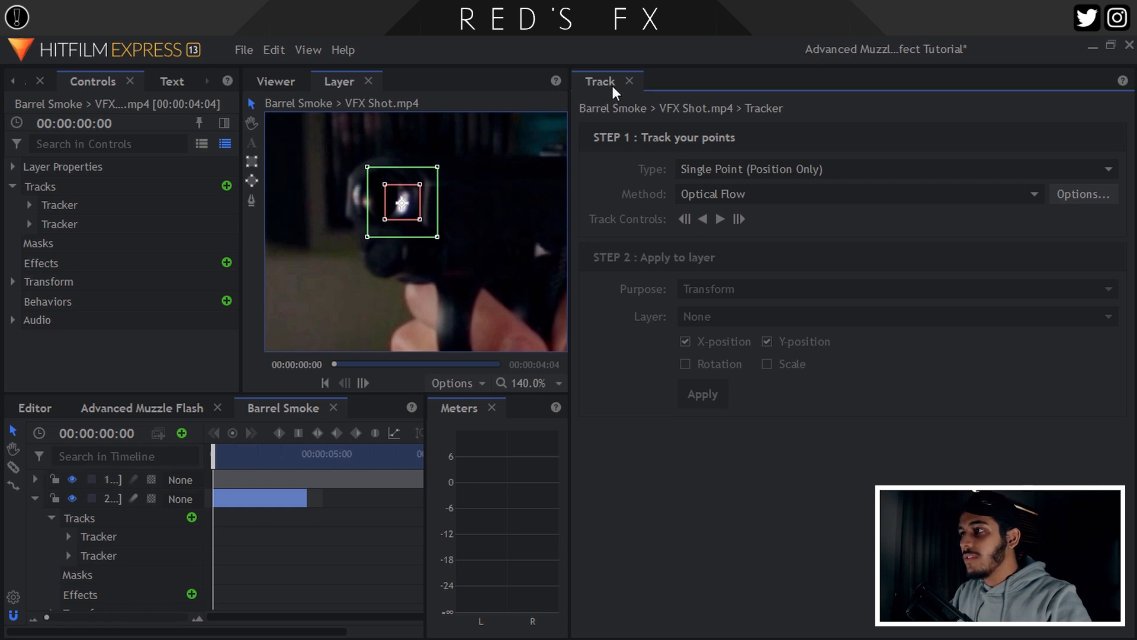
pyautogui.click(716, 219)
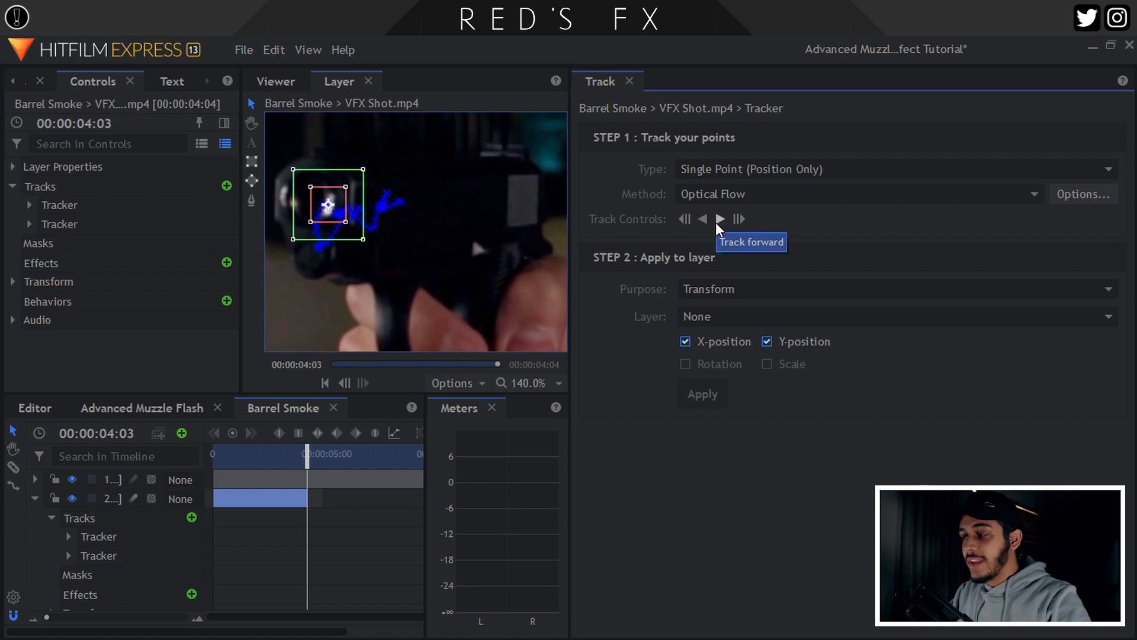
pyautogui.click(703, 318)
pyautogui.click(723, 362)
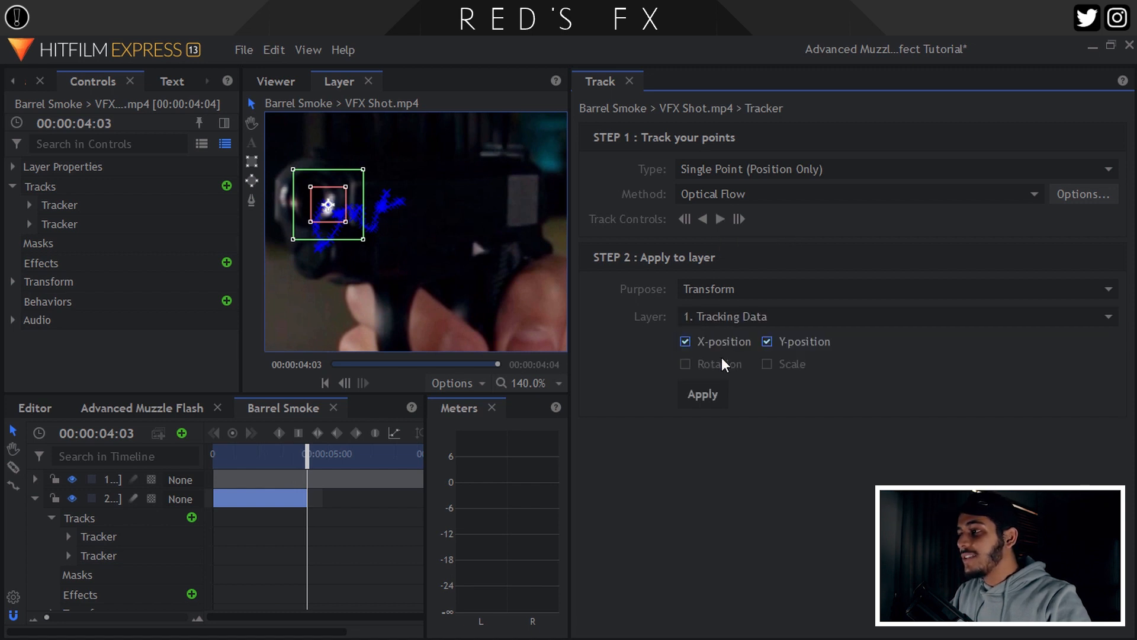
pyautogui.click(702, 395)
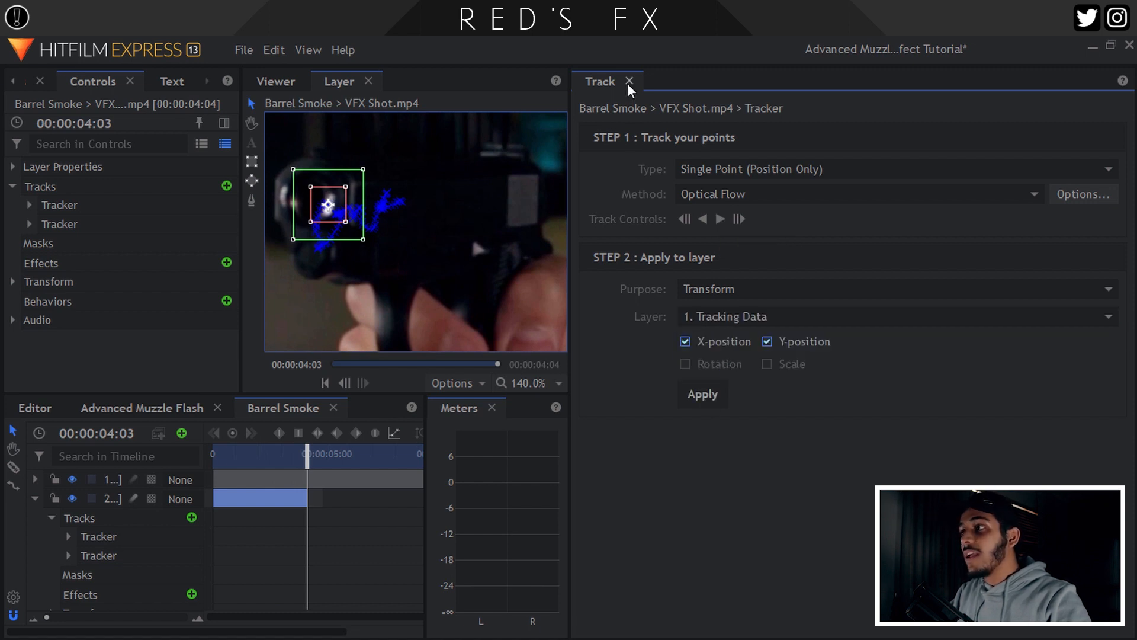
pyautogui.click(629, 82)
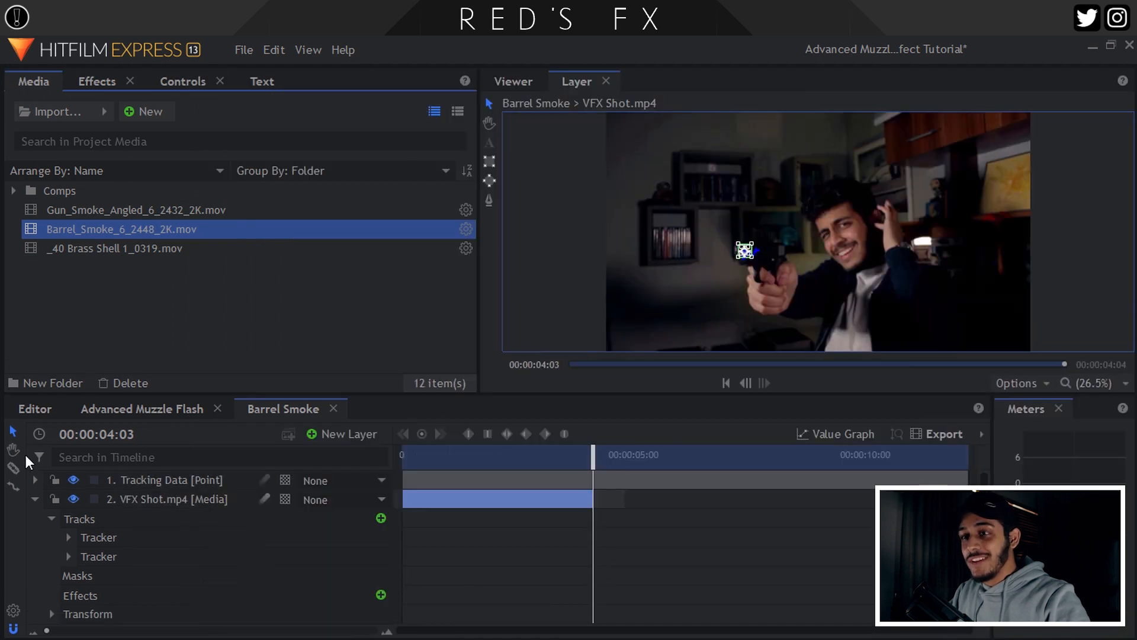
# Play back the Tracking Data layer from the start to check the tracked point.
pyautogui.click(34, 498)
pyautogui.moveTo(563, 456); pyautogui.dragTo(329, 452)
pyautogui.click(144, 483)
pyautogui.press('space')
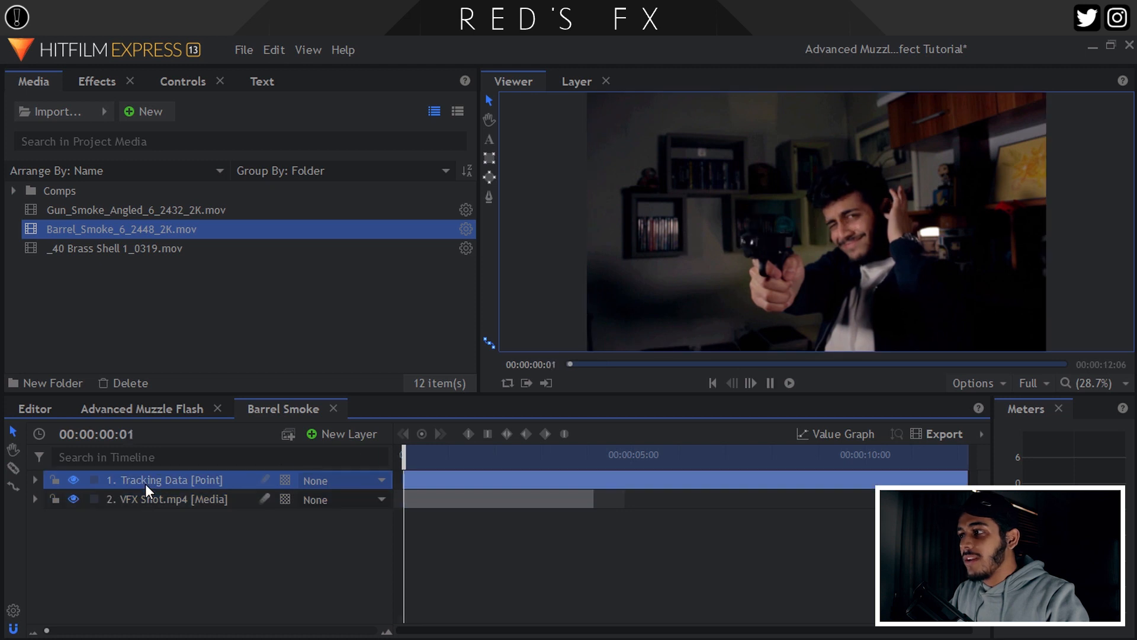
pyautogui.press('space')
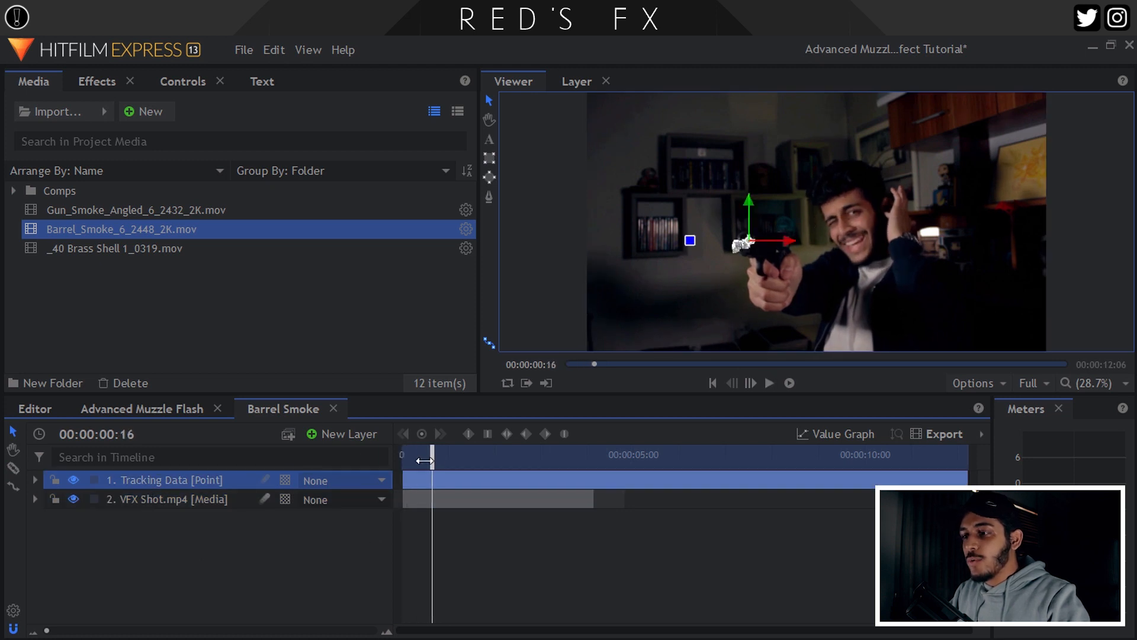
pyautogui.moveTo(424, 461); pyautogui.dragTo(398, 462)
pyautogui.click(200, 530)
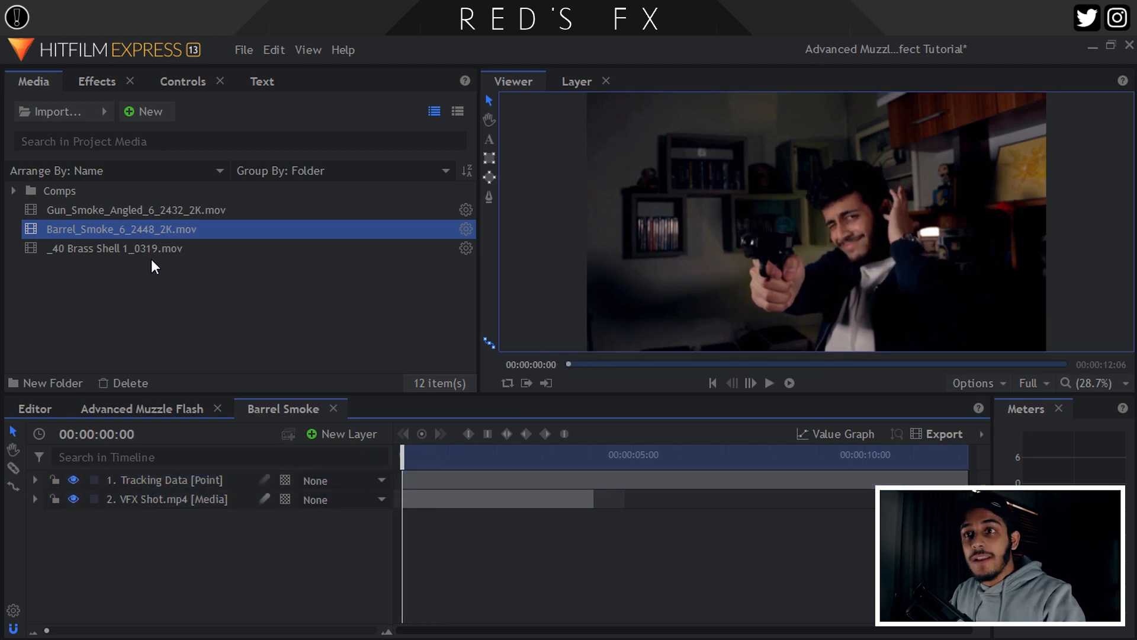
# Add Barrel_Smoke_6_2448_2K.mov at the top and slide it 00:00:03:14 earlier.
pyautogui.moveTo(114, 229); pyautogui.dragTo(200, 475)
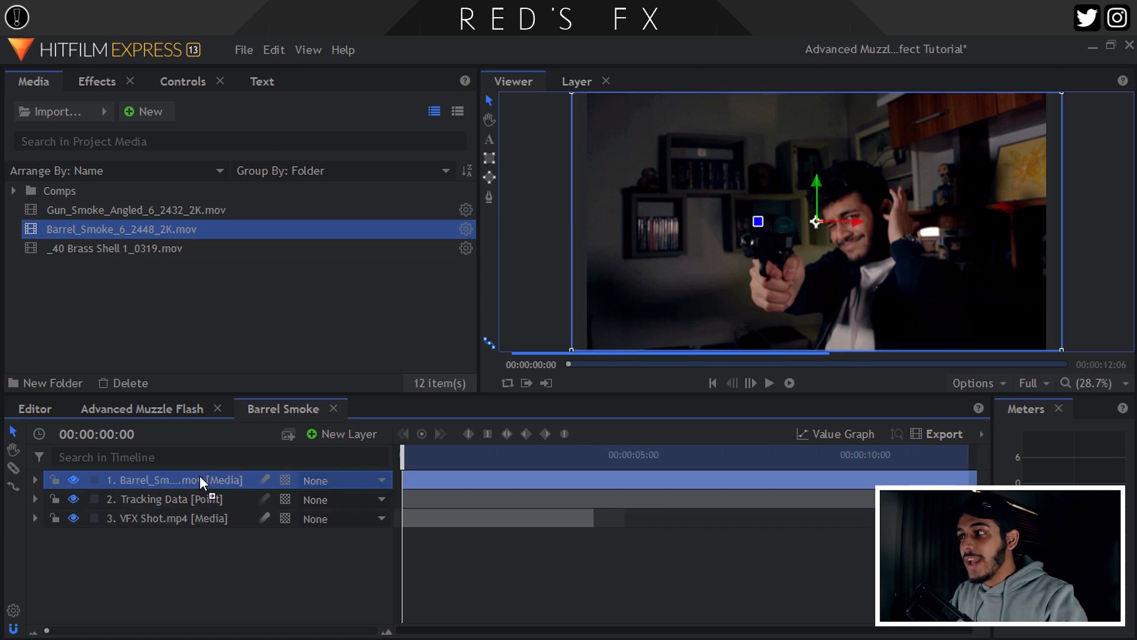
pyautogui.moveTo(682, 477); pyautogui.dragTo(321, 470)
pyautogui.scroll(3, 794, 208)
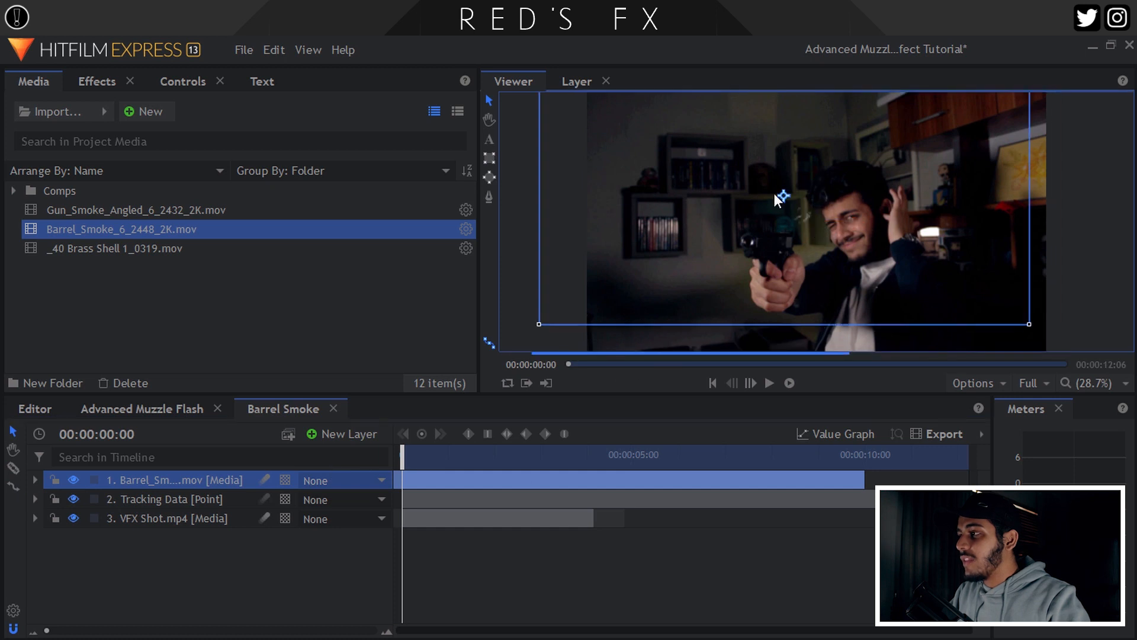
pyautogui.scroll(2, 775, 261)
pyautogui.scroll(1, 775, 261)
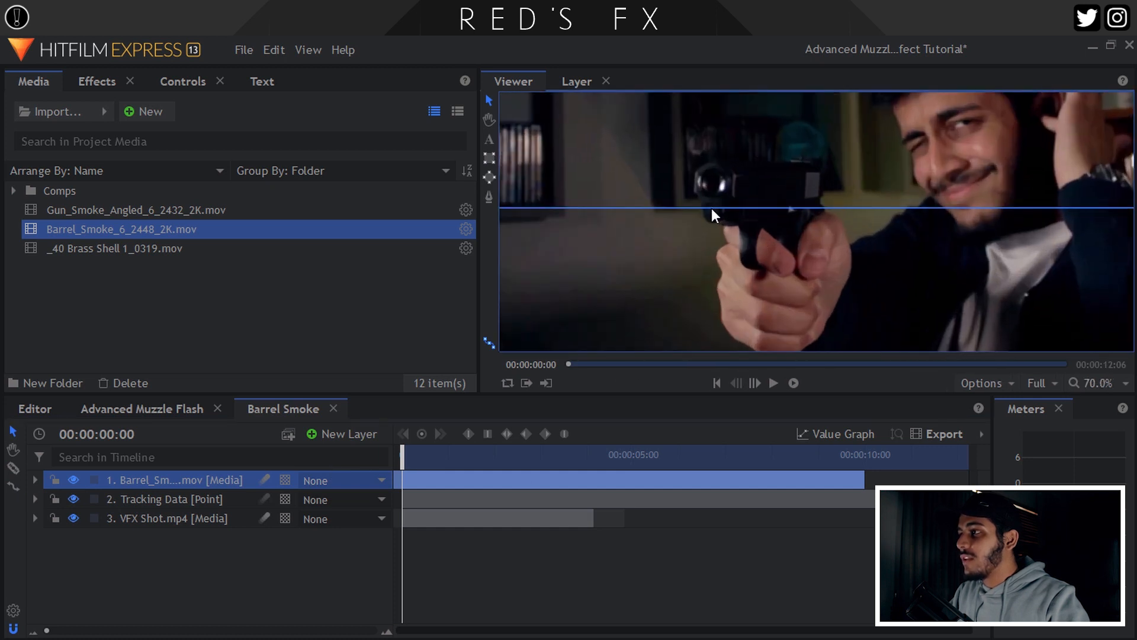
pyautogui.scroll(4, 704, 183)
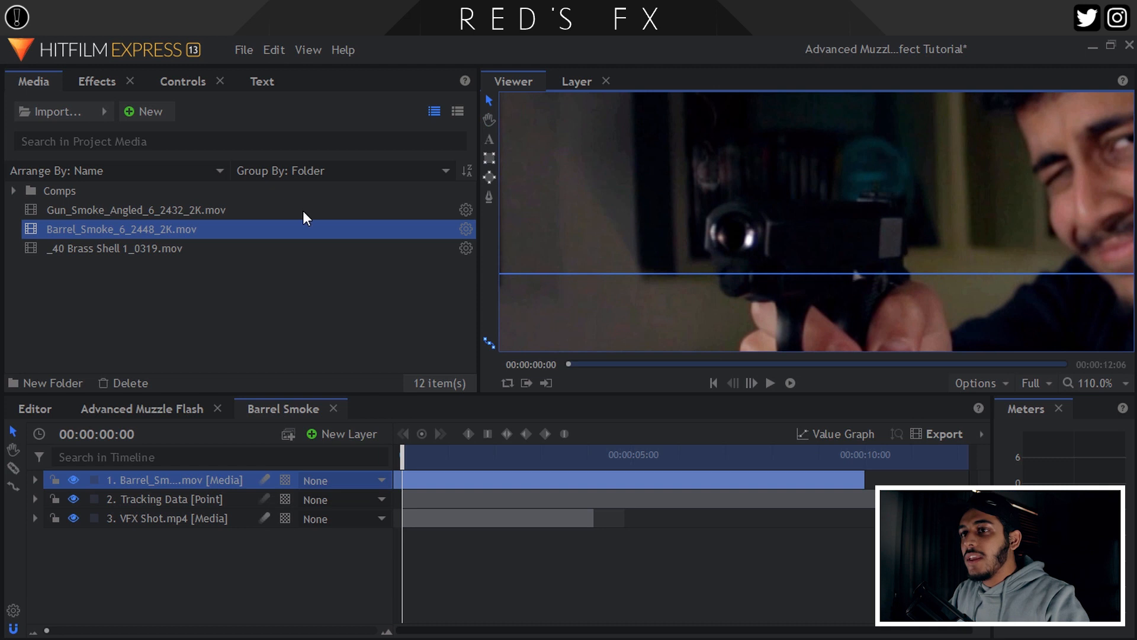
pyautogui.moveTo(662, 235); pyautogui.dragTo(593, 257)
pyautogui.click(182, 82)
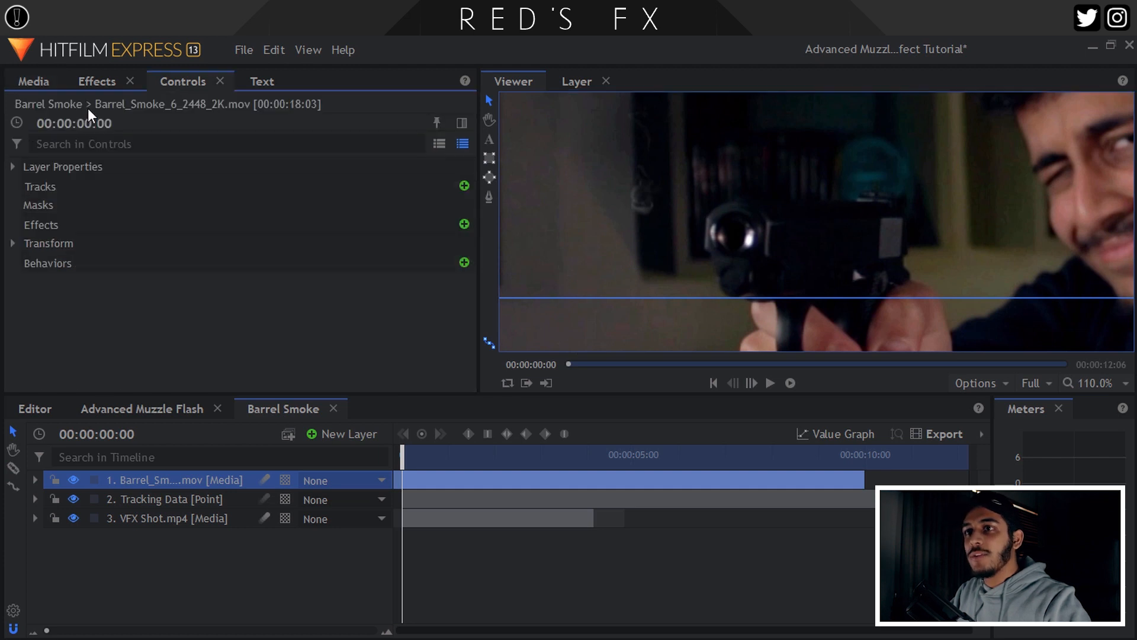
# Unlink scale, stretch the smoke to 186% × 209%, and place it at -335.9, 836.2.
pyautogui.click(9, 243)
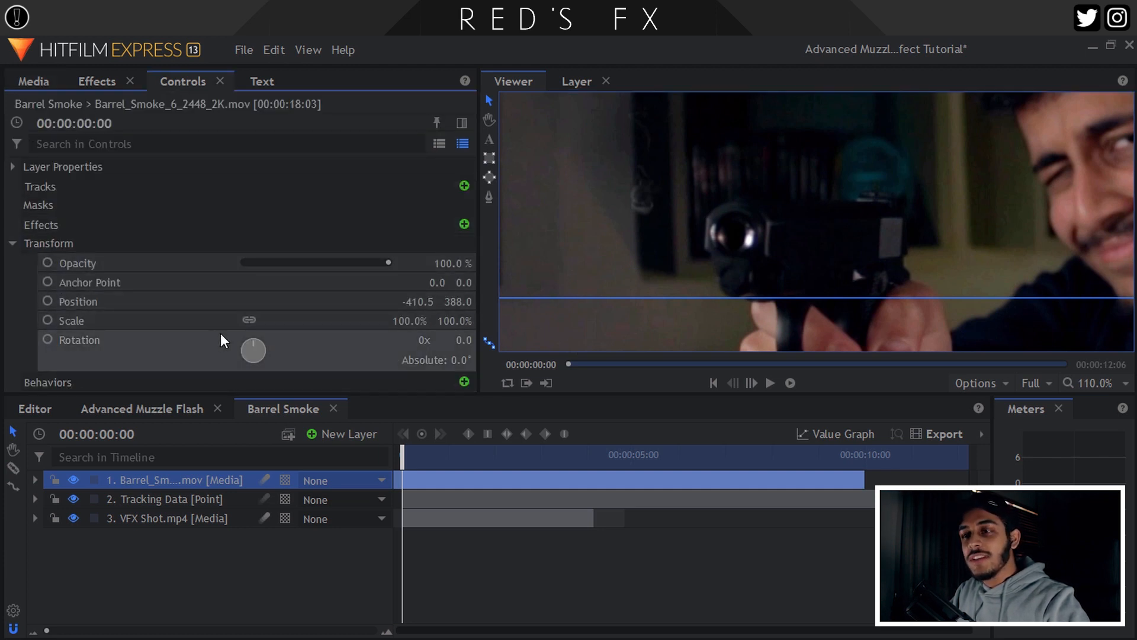
pyautogui.click(249, 320)
pyautogui.moveTo(421, 322); pyautogui.dragTo(505, 320)
pyautogui.moveTo(633, 262); pyautogui.dragTo(709, 76)
pyautogui.moveTo(448, 320); pyautogui.dragTo(460, 320)
pyautogui.moveTo(595, 338); pyautogui.dragTo(508, 259)
pyautogui.moveTo(453, 320); pyautogui.dragTo(482, 320)
pyautogui.moveTo(668, 249); pyautogui.dragTo(733, 157)
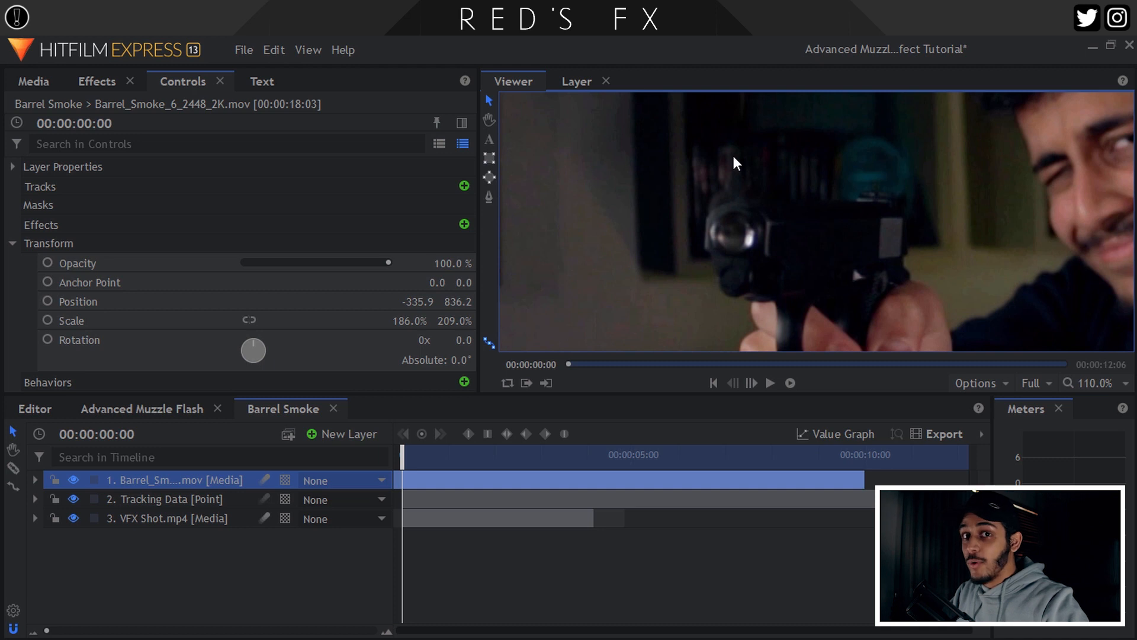
pyautogui.click(1106, 384)
pyautogui.click(1072, 400)
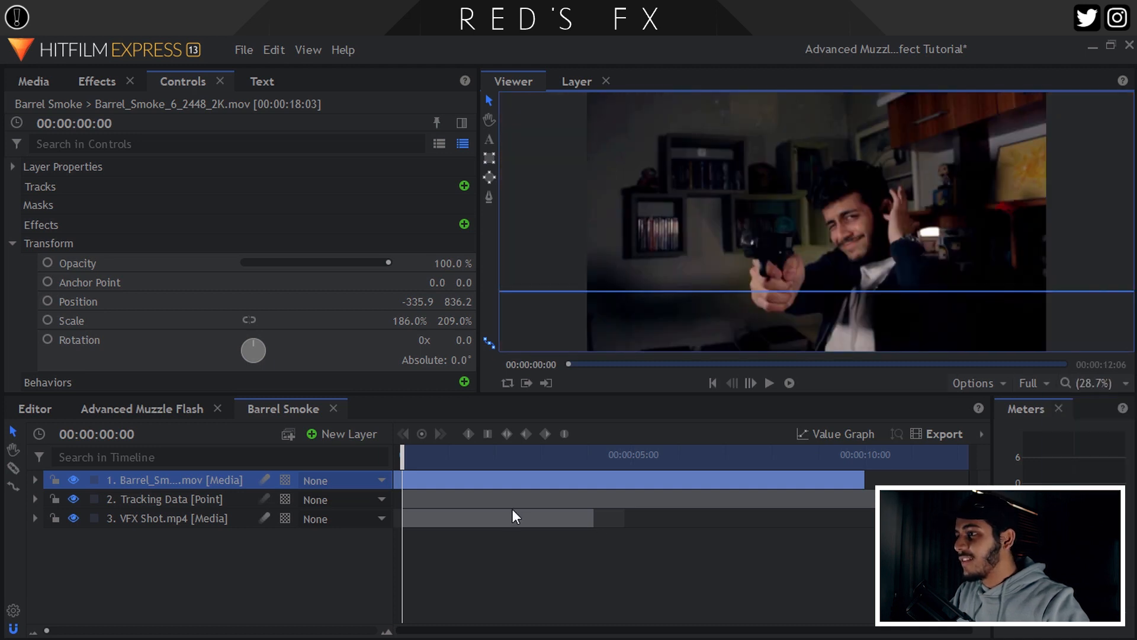
pyautogui.click(404, 477)
# Trim the barrel smoke clip to about 5 seconds and cut away the leftover Tracking Data.
pyautogui.hotkey('ctrl', 'd')
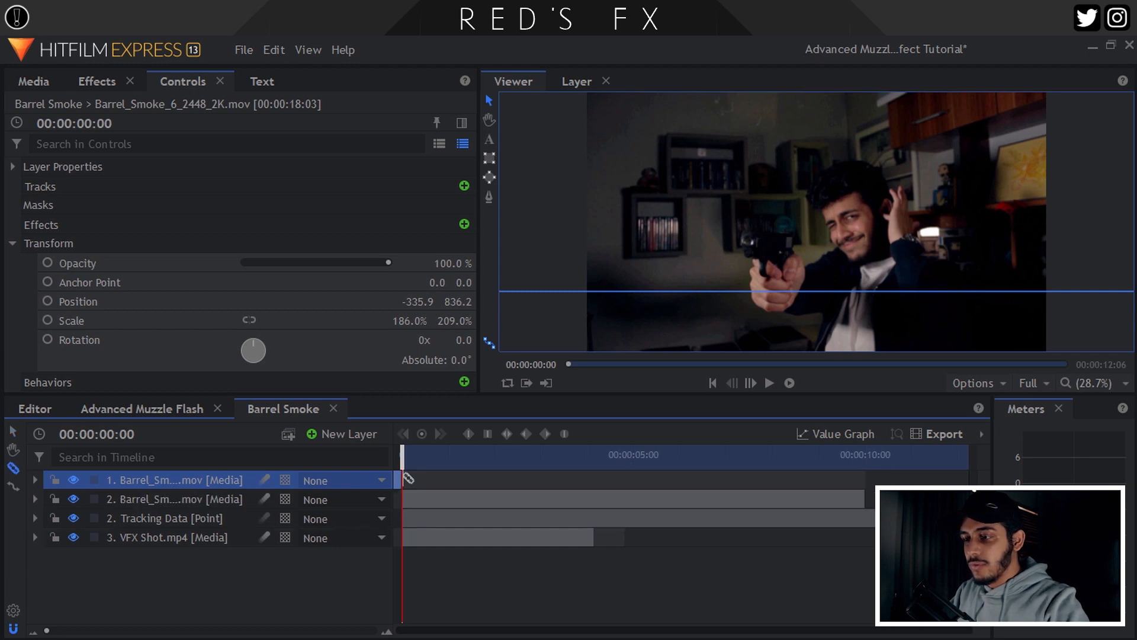
pyautogui.press('Delete')
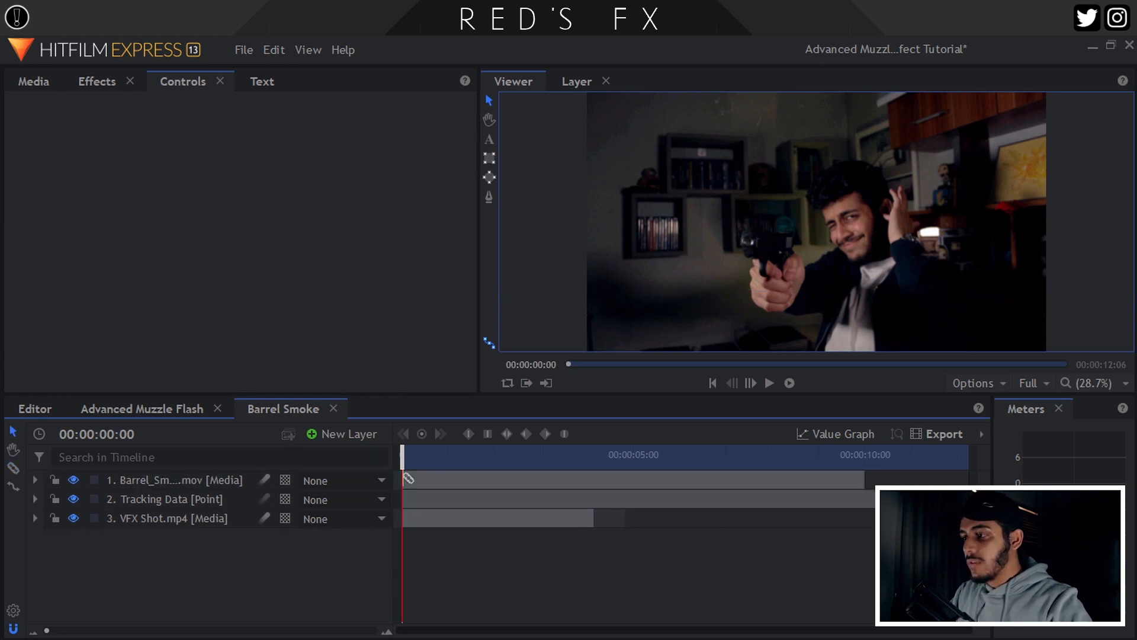
pyautogui.moveTo(867, 481); pyautogui.dragTo(594, 481)
pyautogui.press('c')
pyautogui.click(602, 499)
pyautogui.press('v')
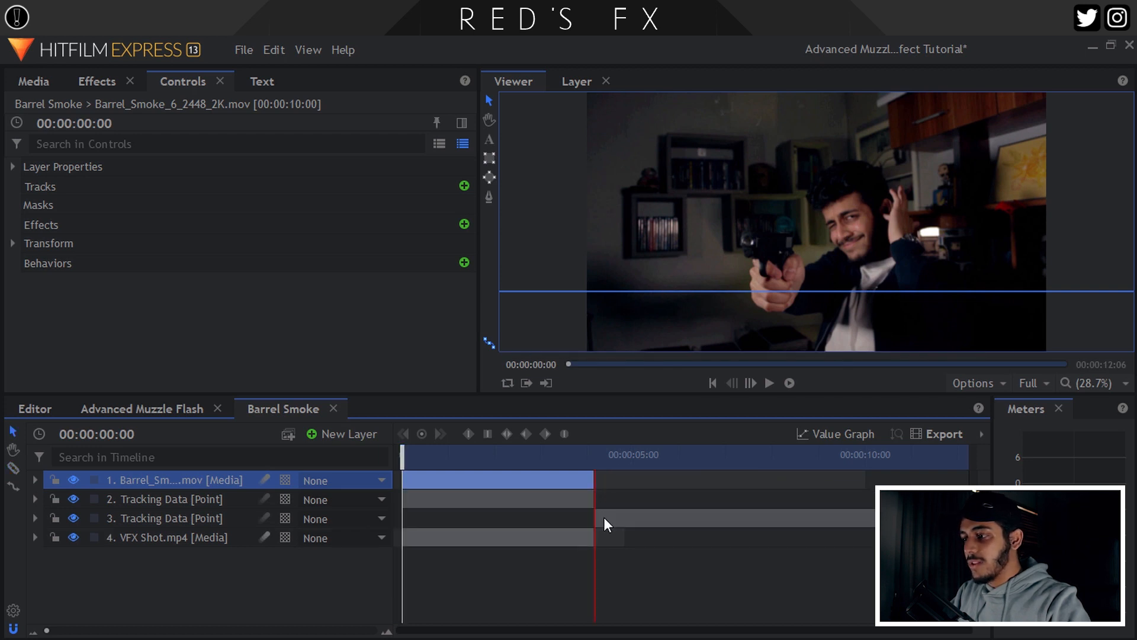
pyautogui.click(604, 518)
pyautogui.press('Delete')
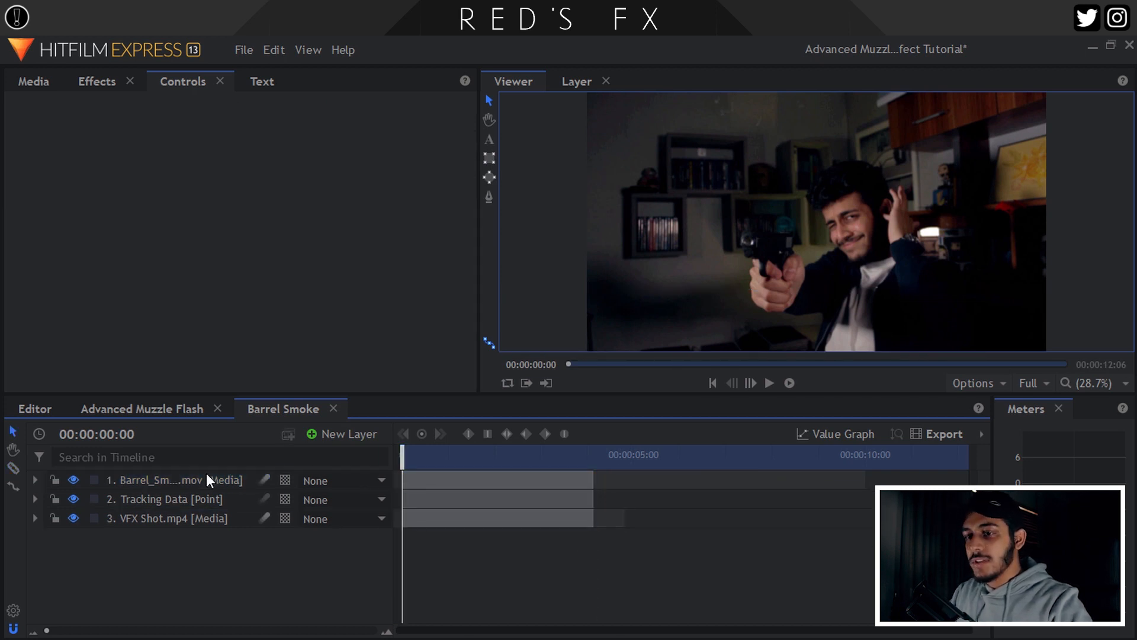
# Parent the smoke layer to Tracking Data and play back to confirm it follows.
pyautogui.click(208, 474)
pyautogui.click(311, 481)
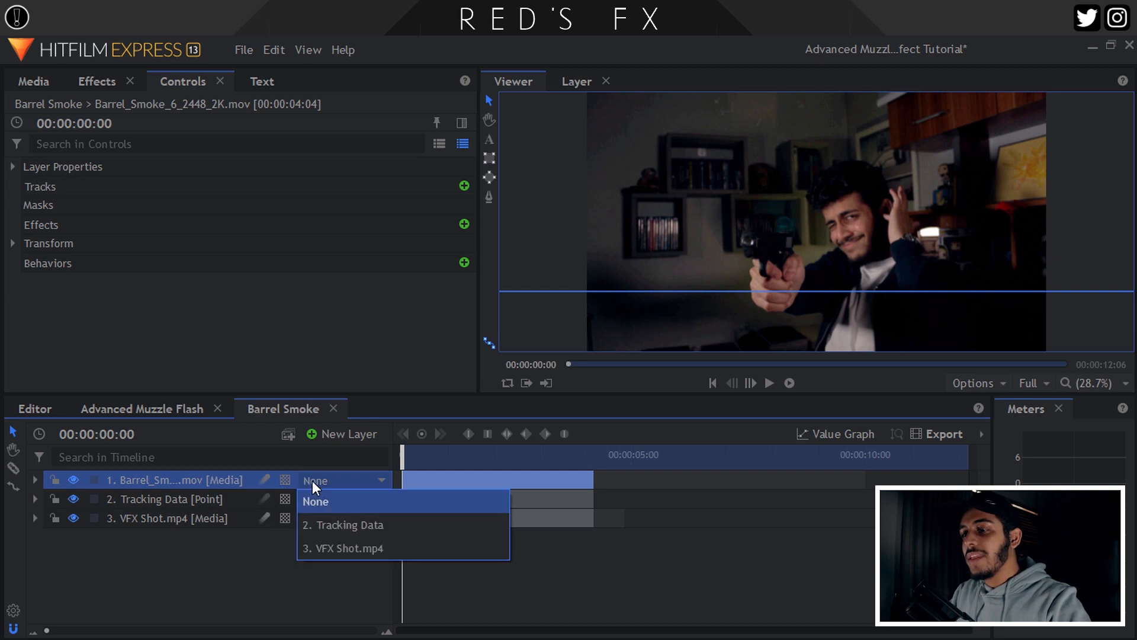
pyautogui.click(331, 521)
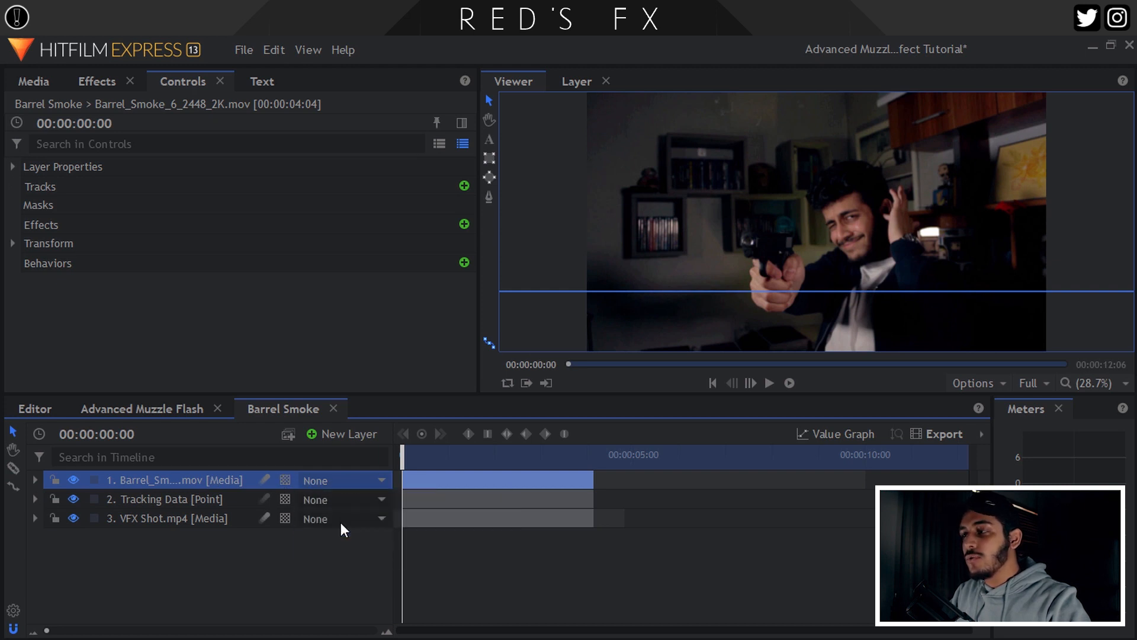
pyautogui.press('space')
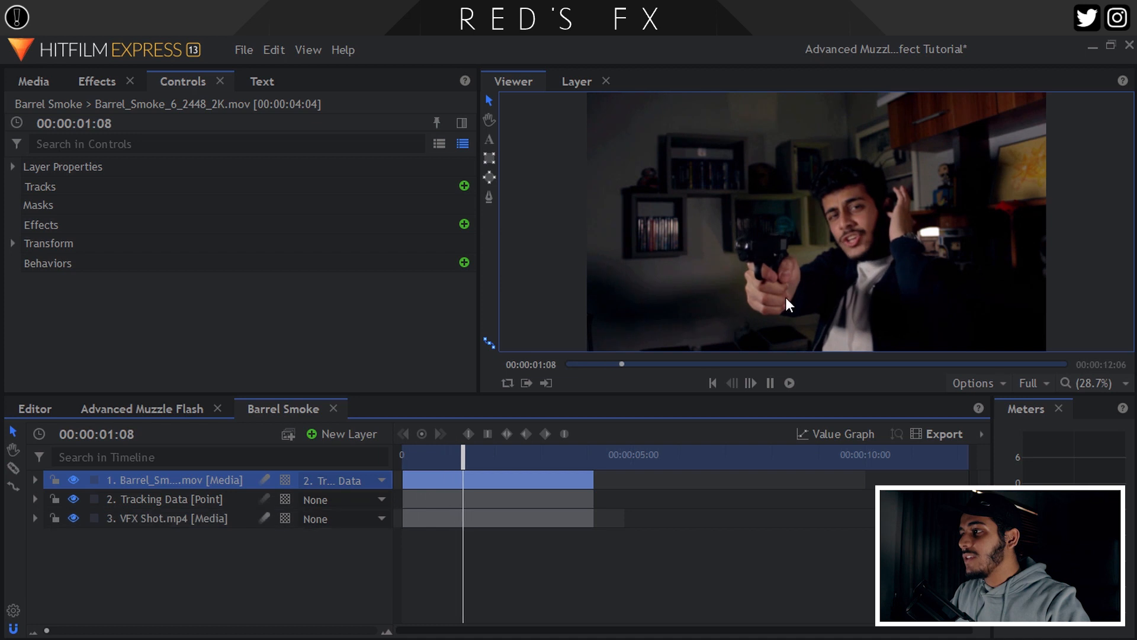
pyautogui.press('space')
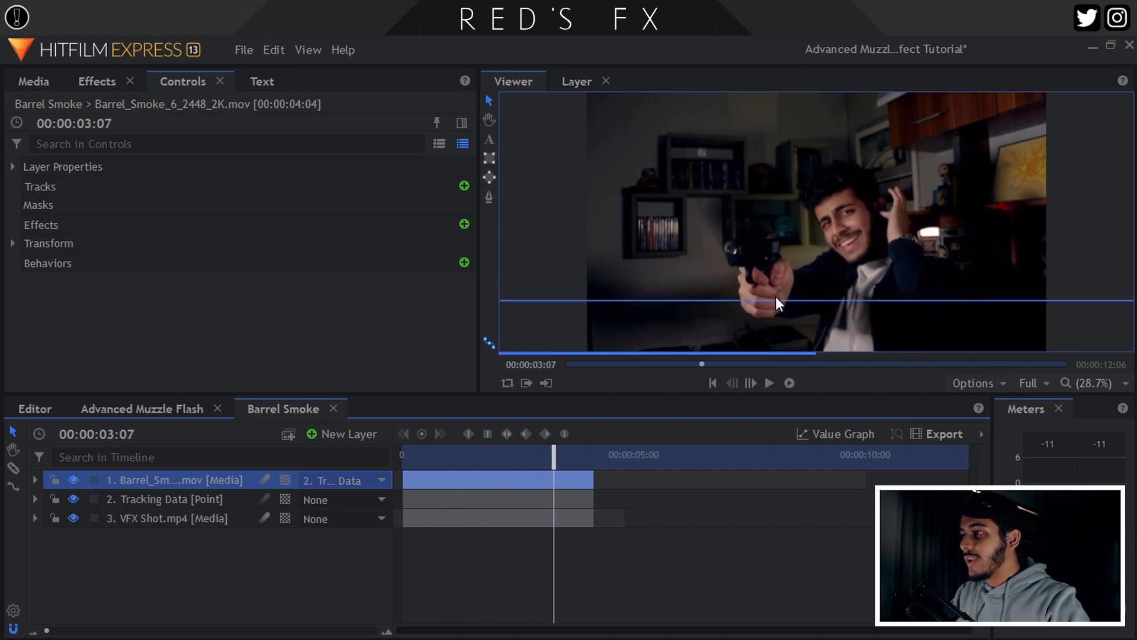
pyautogui.scroll(6, 741, 257)
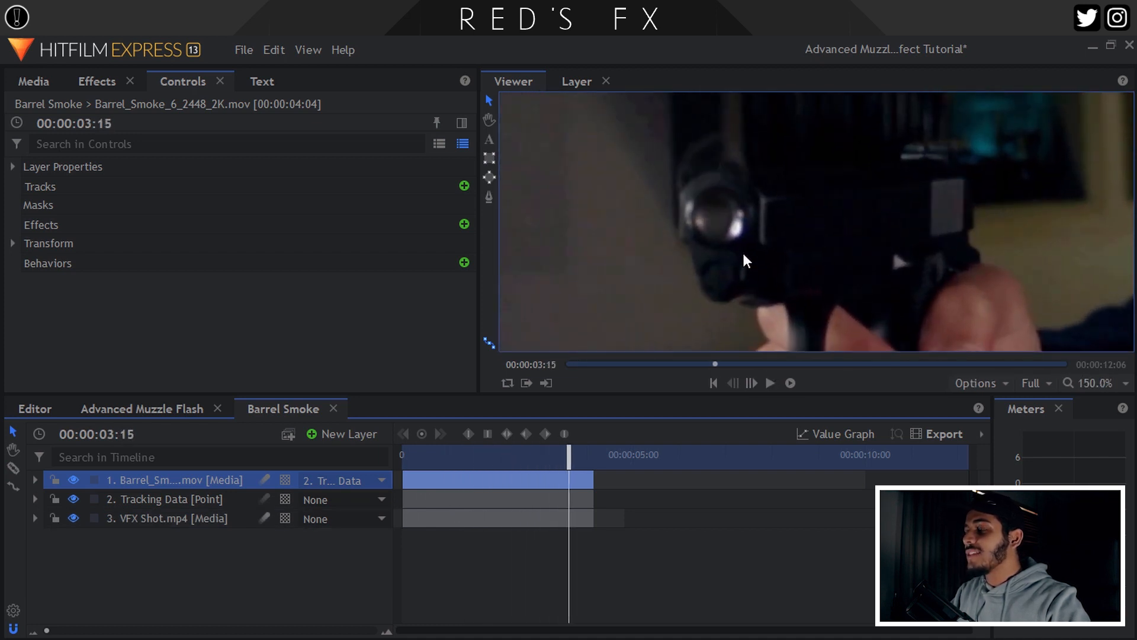
pyautogui.press('Right')
pyautogui.press('Right')
pyautogui.press('Right')
pyautogui.press('Right')
pyautogui.press('Right')
pyautogui.press('Right')
pyautogui.press('Right')
pyautogui.press('Right')
pyautogui.press('Right')
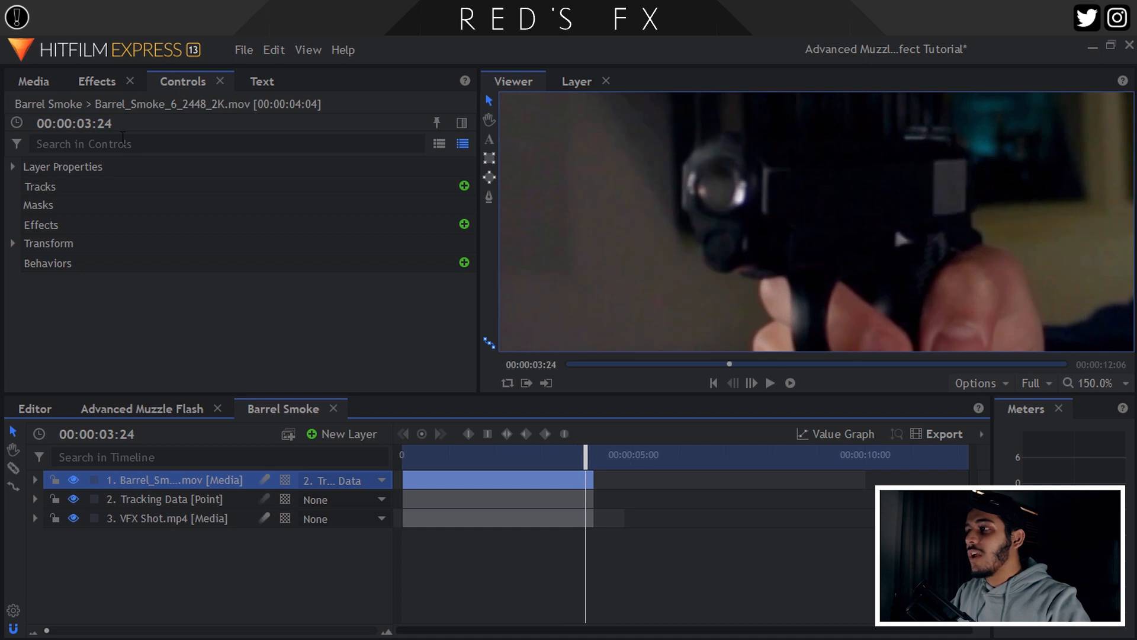
pyautogui.click(98, 81)
# Apply Curves to the barrel smoke layer and bend its RGB curve to brighten it.
pyautogui.doubleClick(86, 110)
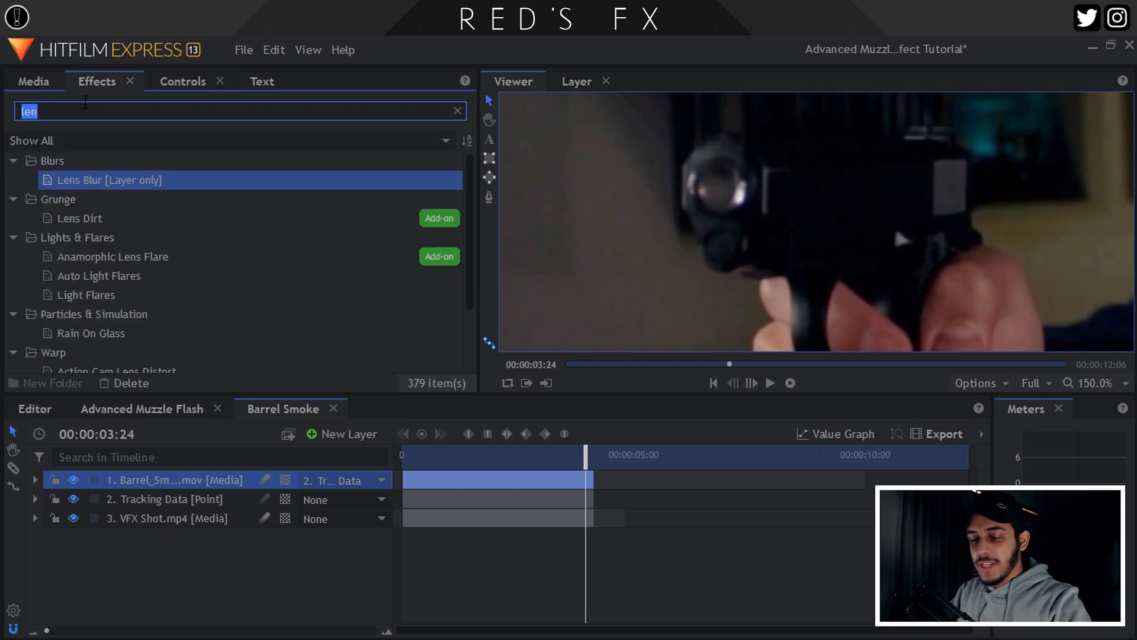
pyautogui.press('BackSpace')
pyautogui.write('cu')
pyautogui.moveTo(89, 219); pyautogui.dragTo(157, 481)
pyautogui.click(183, 83)
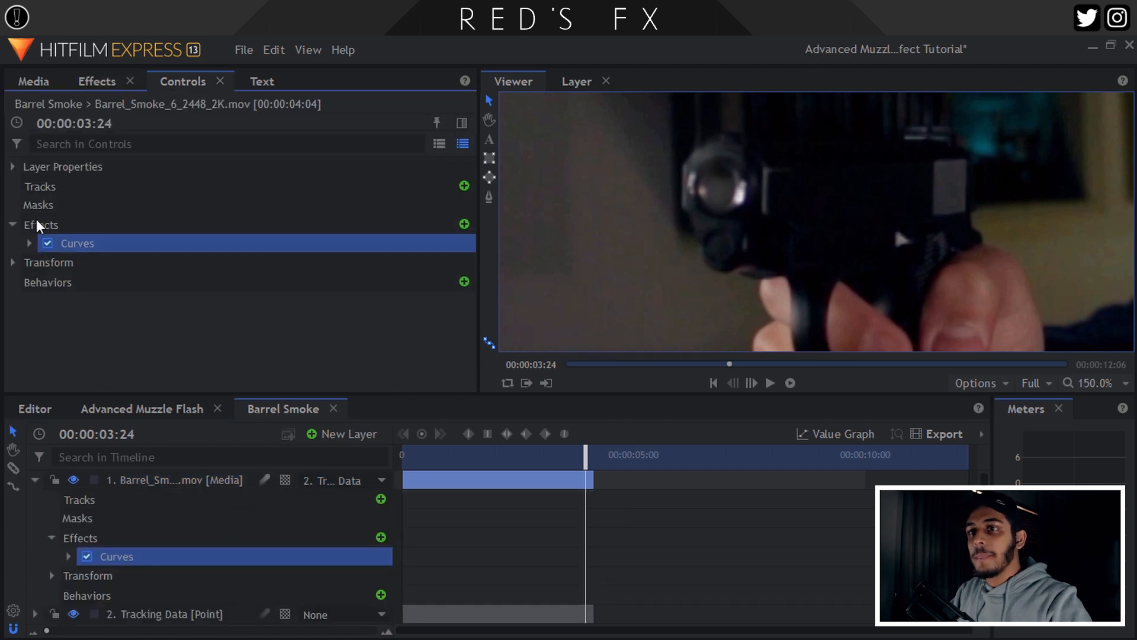
pyautogui.click(29, 243)
pyautogui.moveTo(359, 208); pyautogui.dragTo(365, 208)
pyautogui.moveTo(279, 280)
pyautogui.mouseDown()
pyautogui.moveTo(274, 262)
pyautogui.moveTo(284, 272)
pyautogui.mouseUp()
# Switch the Curves channel to Alpha and reshape the alpha curve.
pyautogui.click(1125, 383)
pyautogui.click(1101, 591)
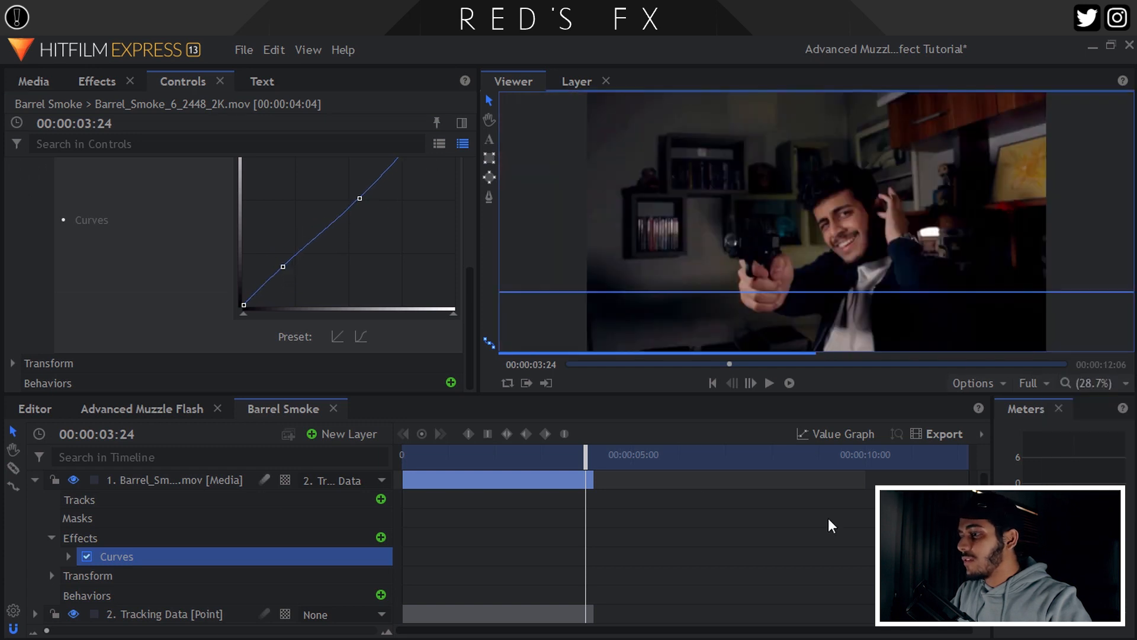
pyautogui.moveTo(489, 456); pyautogui.dragTo(387, 449)
pyautogui.scroll(5, 681, 178)
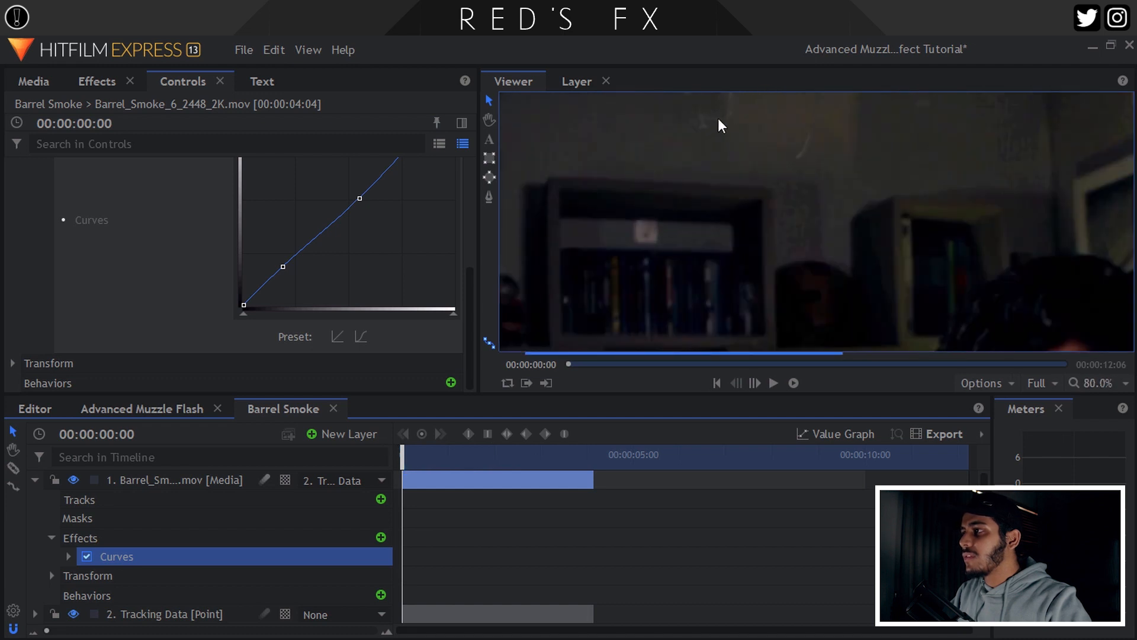
pyautogui.scroll(5, 330, 203)
pyautogui.click(254, 265)
pyautogui.click(260, 384)
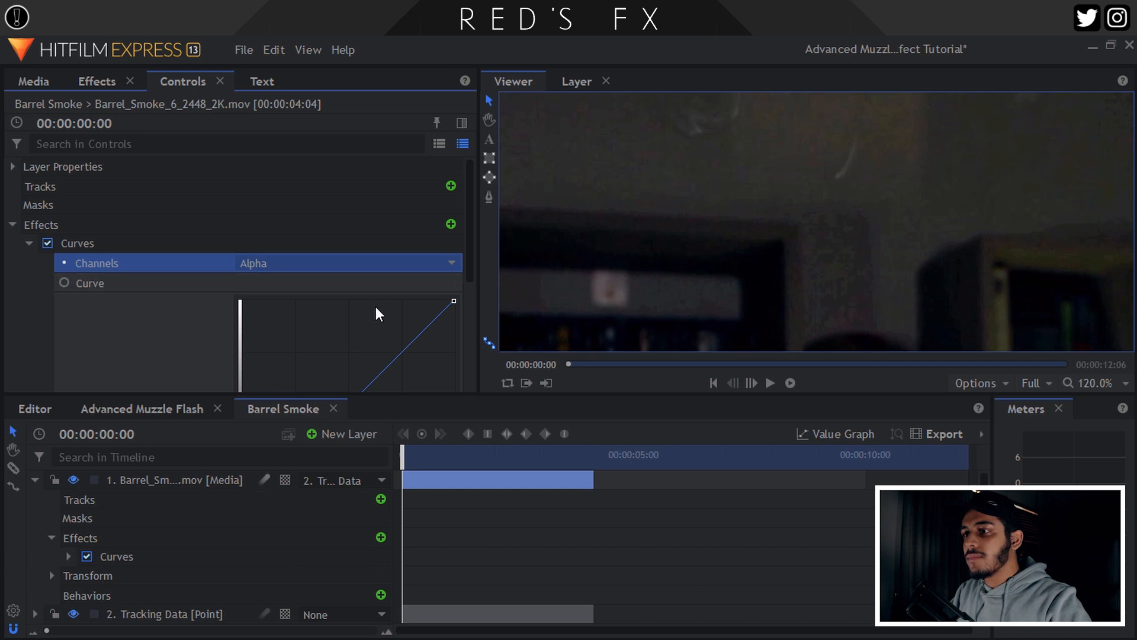
pyautogui.scroll(-5, 376, 308)
pyautogui.moveTo(346, 204)
pyautogui.mouseDown()
pyautogui.moveTo(339, 179)
pyautogui.moveTo(363, 200)
pyautogui.mouseUp()
pyautogui.moveTo(296, 257); pyautogui.dragTo(296, 272)
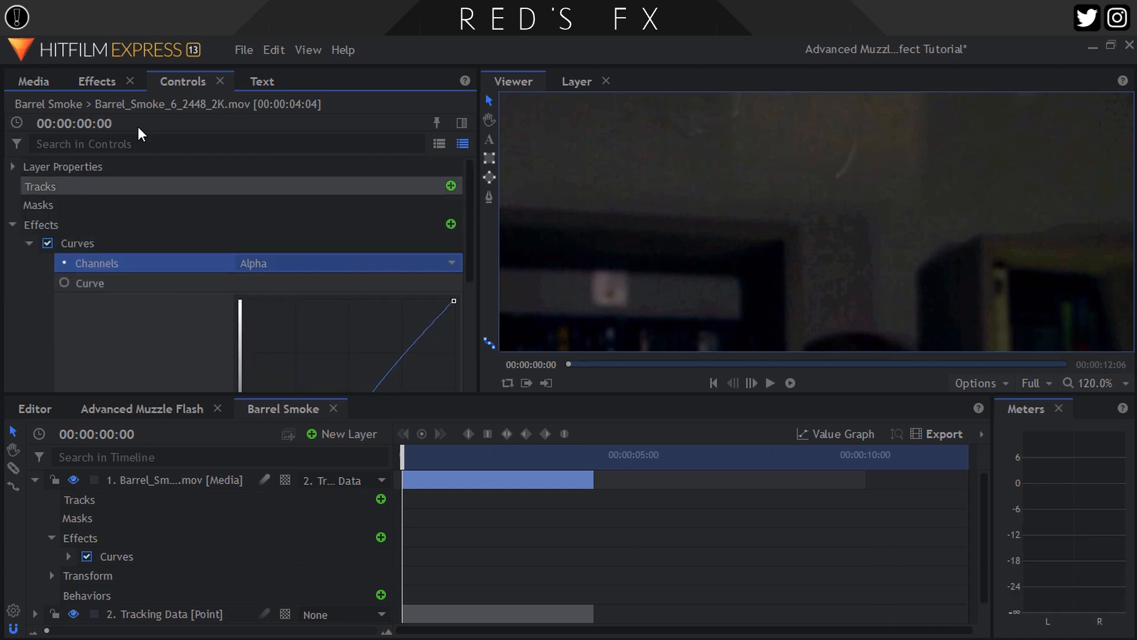
pyautogui.click(97, 81)
pyautogui.click(86, 112)
# Apply Lens Blur to the barrel smoke layer with a 2.0 px radius.
pyautogui.write('len')
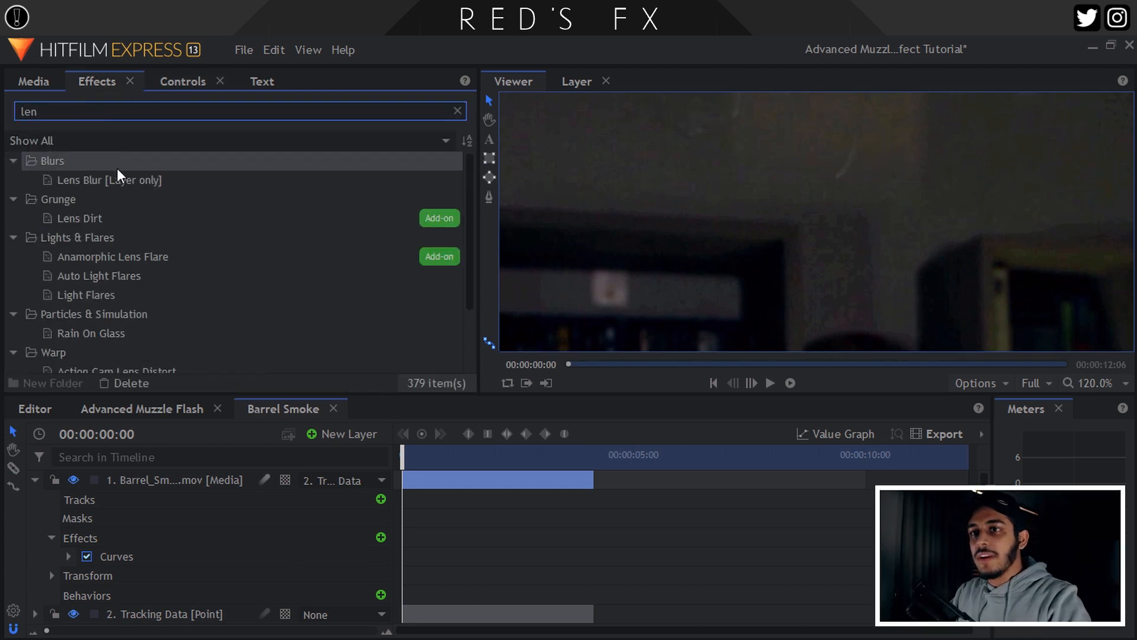
pyautogui.moveTo(112, 180); pyautogui.dragTo(167, 400)
pyautogui.moveTo(160, 475); pyautogui.dragTo(156, 472)
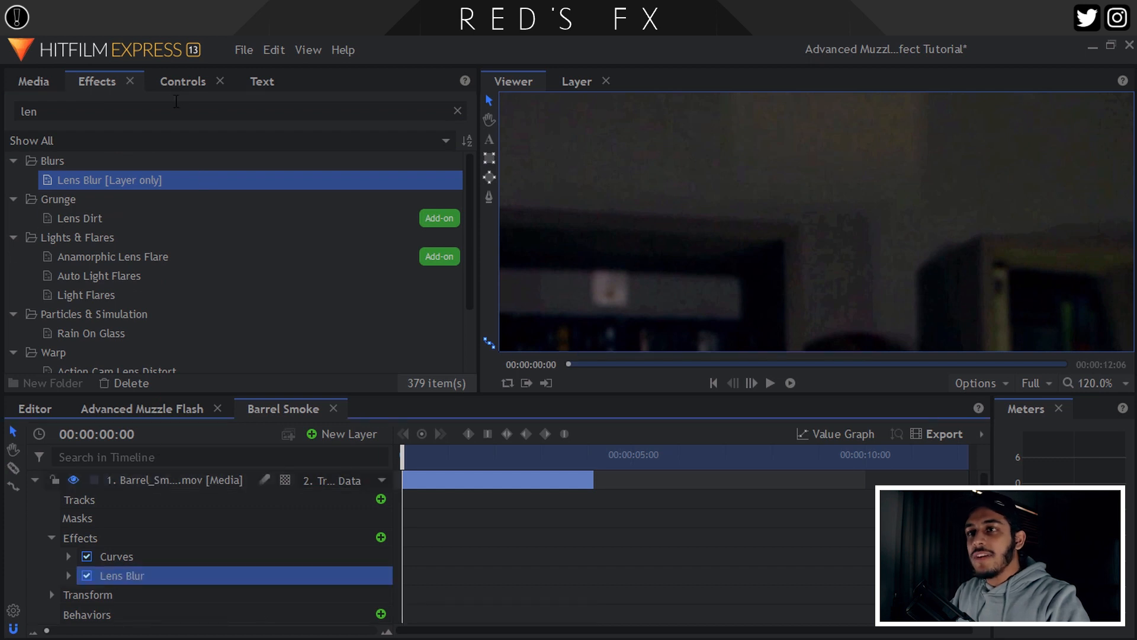
pyautogui.click(175, 79)
pyautogui.scroll(5, 23, 222)
pyautogui.click(29, 242)
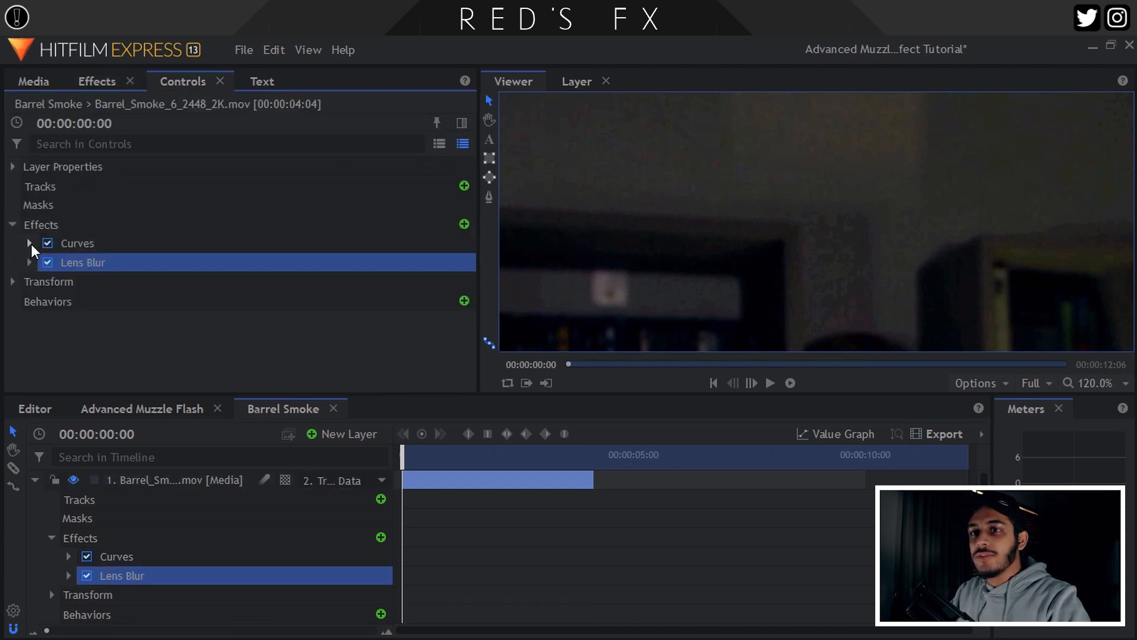
pyautogui.click(29, 262)
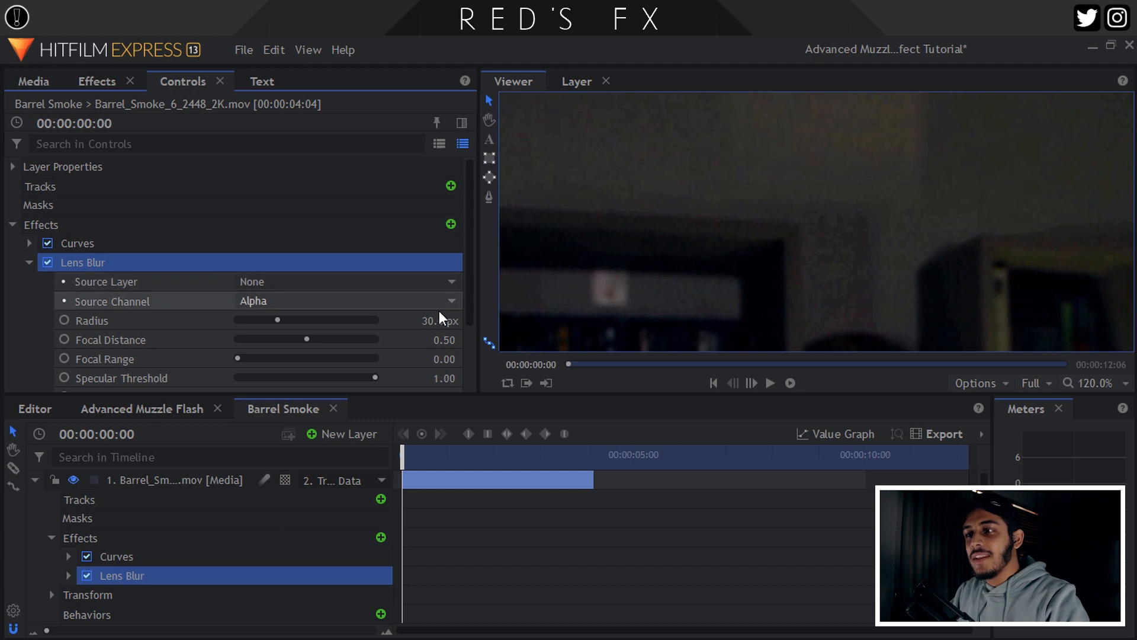
pyautogui.moveTo(439, 319); pyautogui.dragTo(422, 320)
pyautogui.write('2')
pyautogui.press('Return')
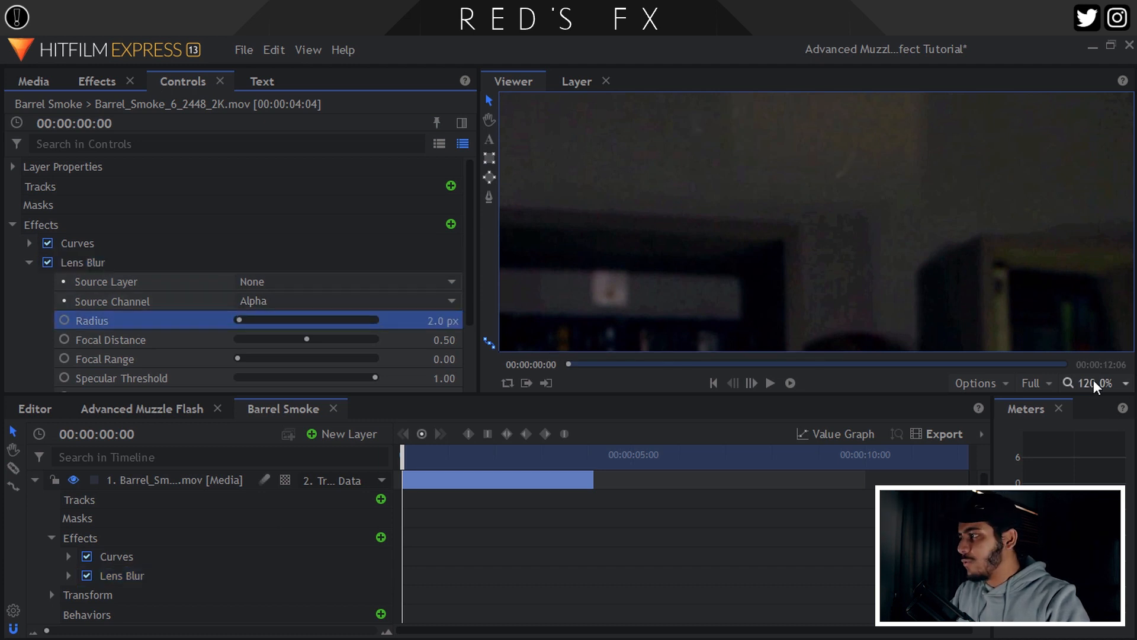
pyautogui.click(1094, 383)
pyautogui.click(1089, 592)
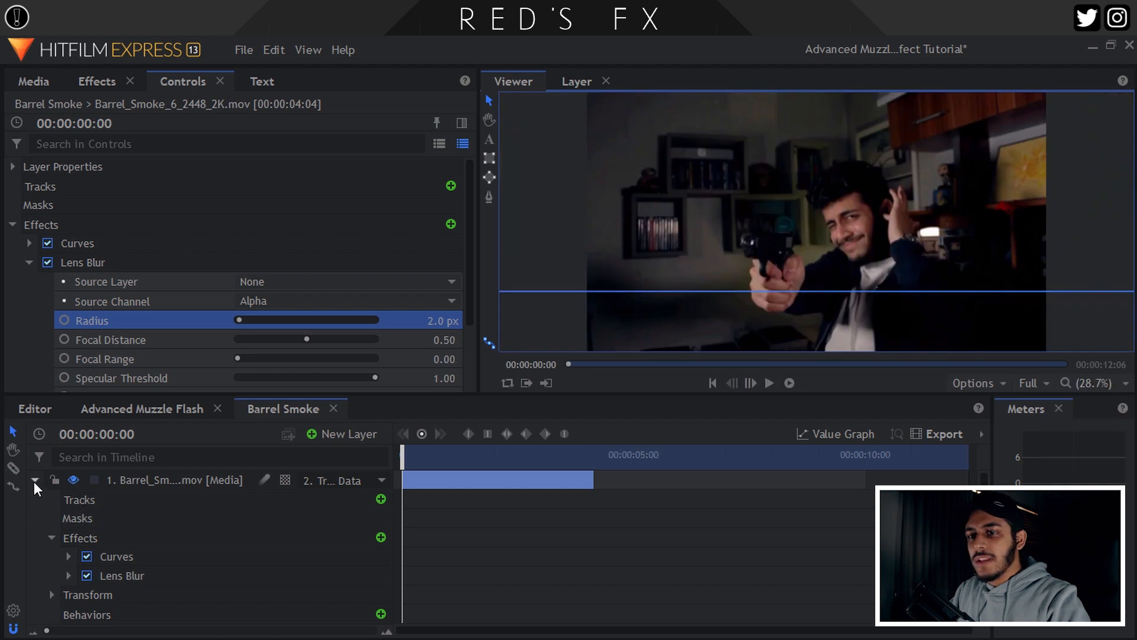
# Enable motion blur on the smoke layer and set its opacity to 90%.
pyautogui.click(34, 480)
pyautogui.click(265, 478)
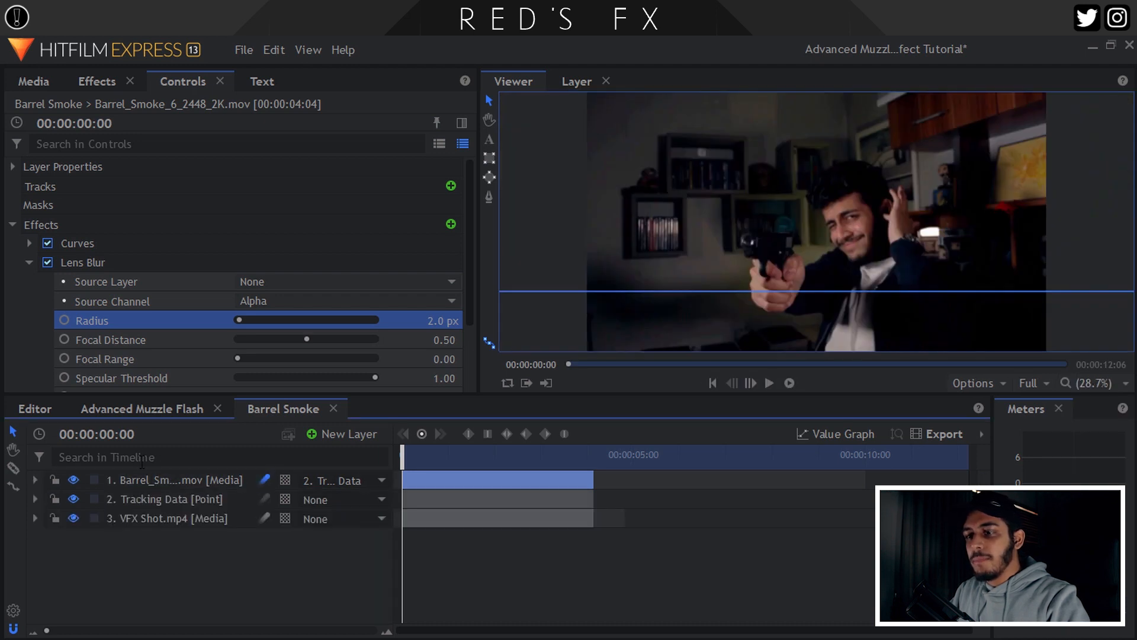
pyautogui.click(28, 263)
pyautogui.click(13, 225)
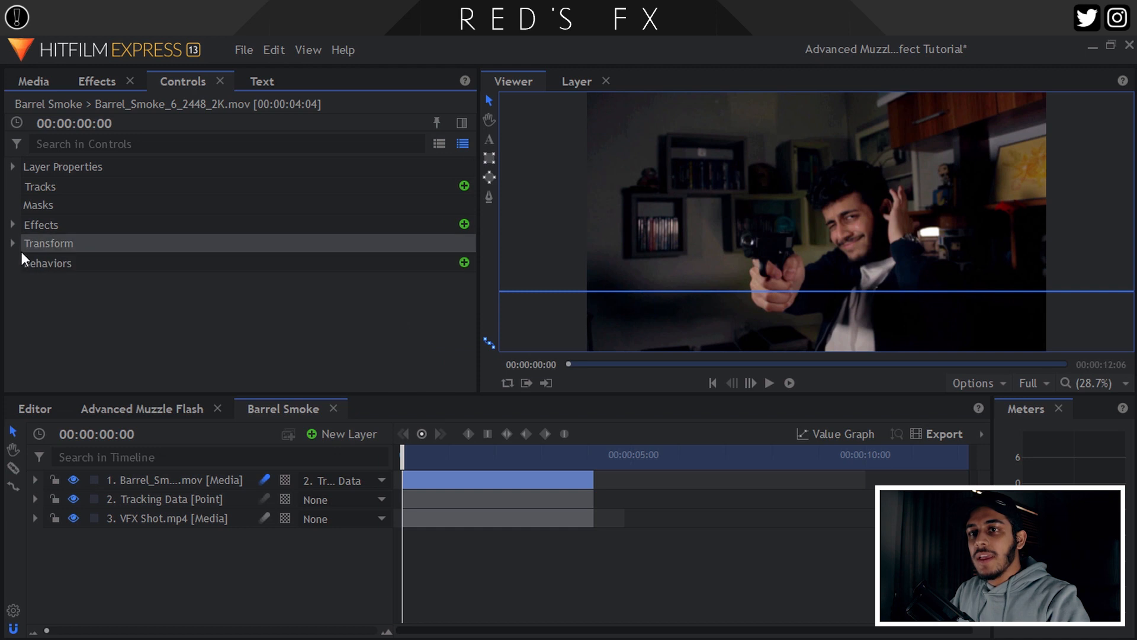
pyautogui.click(14, 243)
pyautogui.click(455, 263)
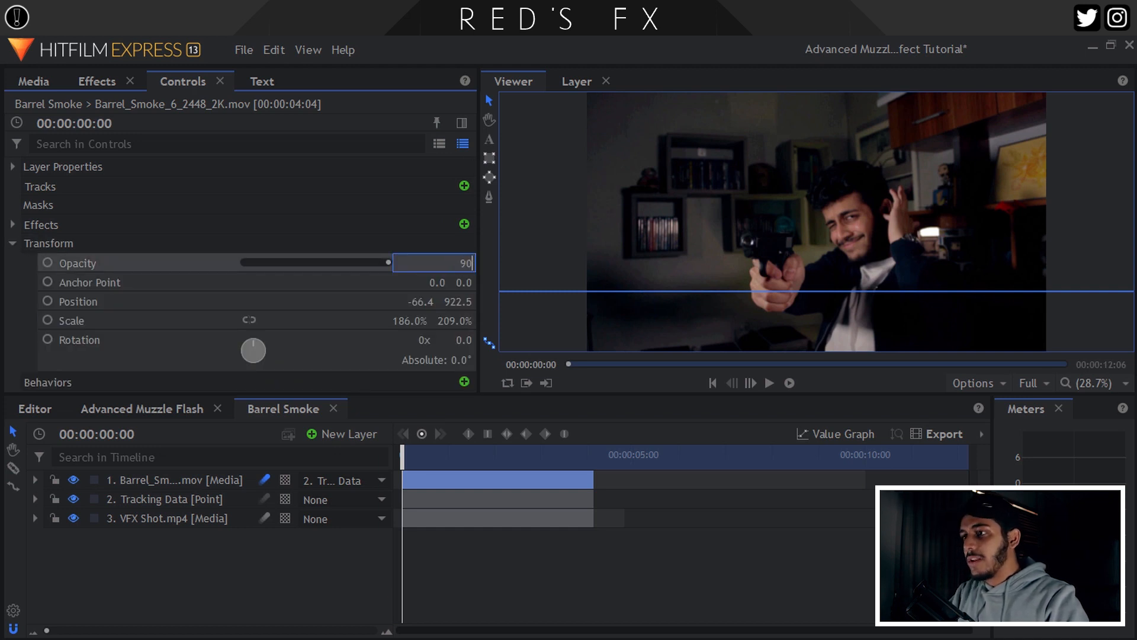
pyautogui.press('Return')
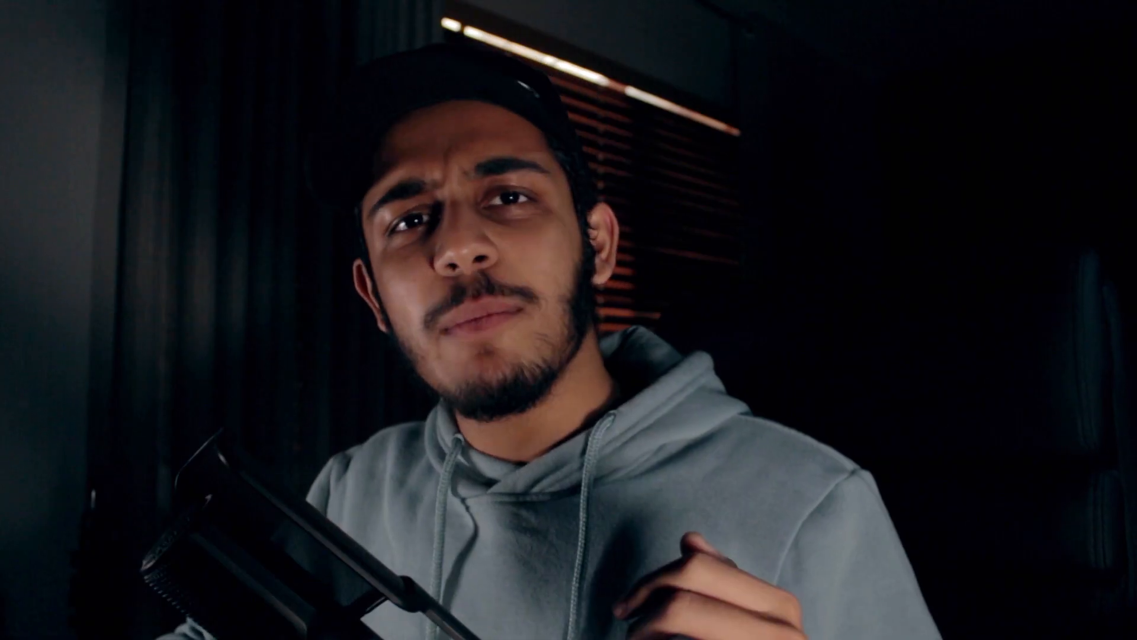